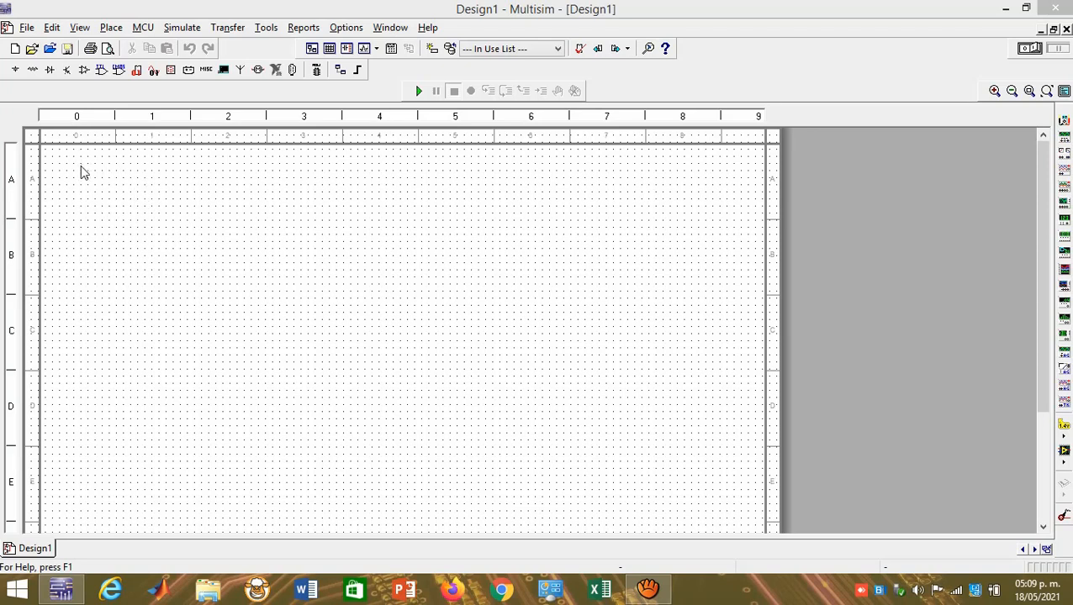
# - Place a 02DZ4.7 Zener diode from the ZENER family of the Diodes group near the middle of the schematic
pyautogui.click(52, 70)
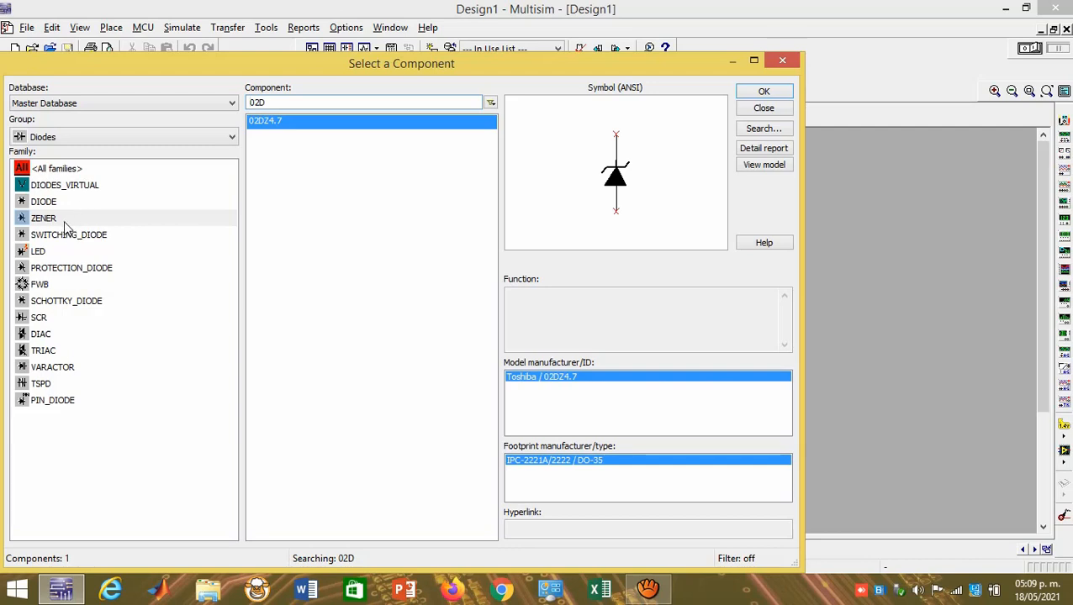
pyautogui.click(38, 219)
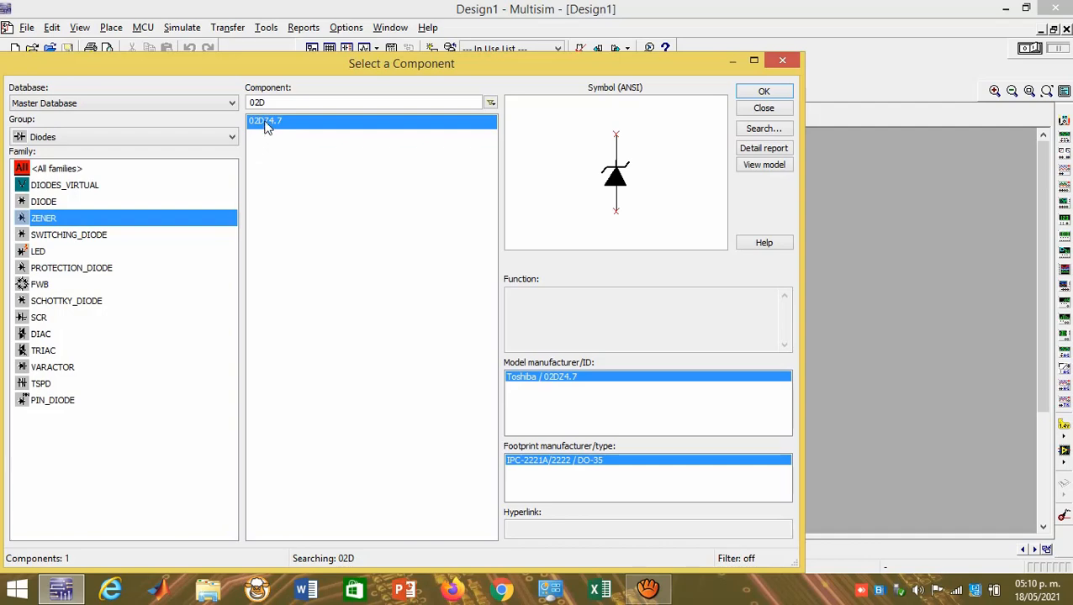
pyautogui.click(765, 93)
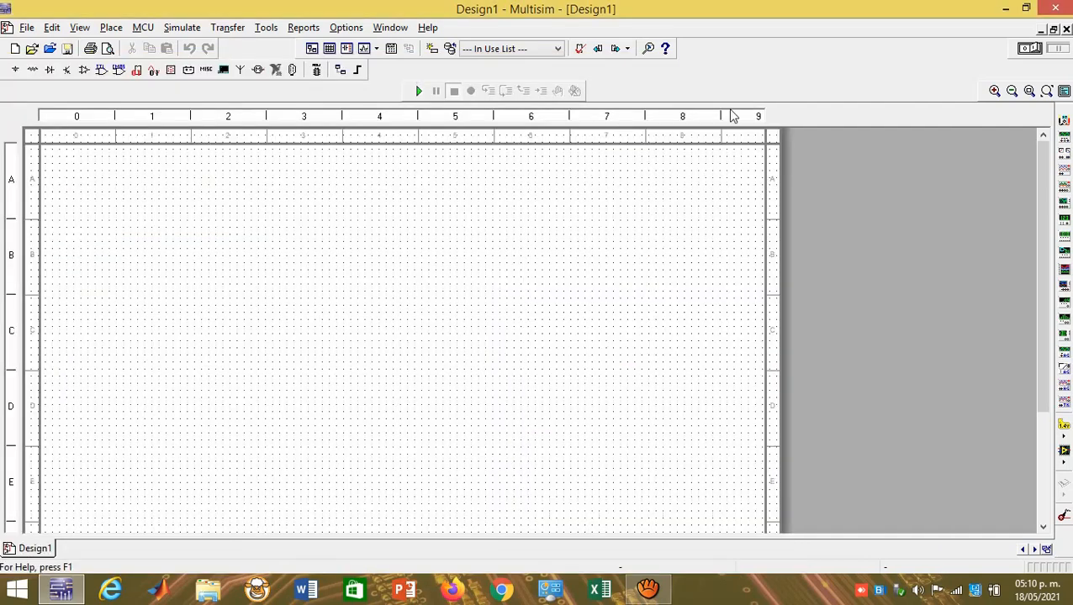
pyautogui.click(306, 317)
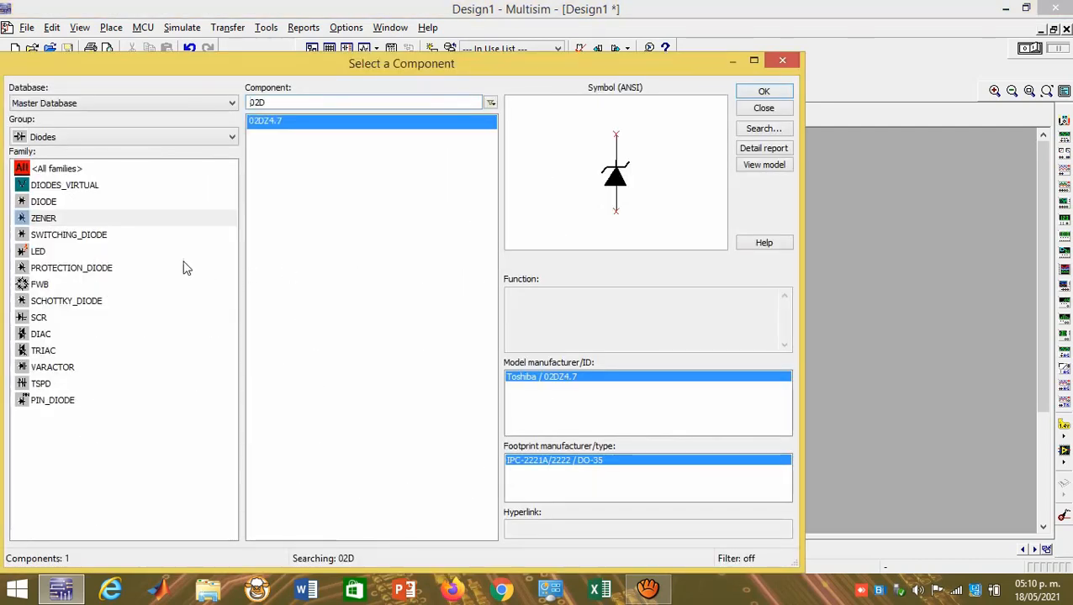
# - Place a DC_POWER source from the POWER_SOURCES family to the left of the Zener diode
pyautogui.click(233, 137)
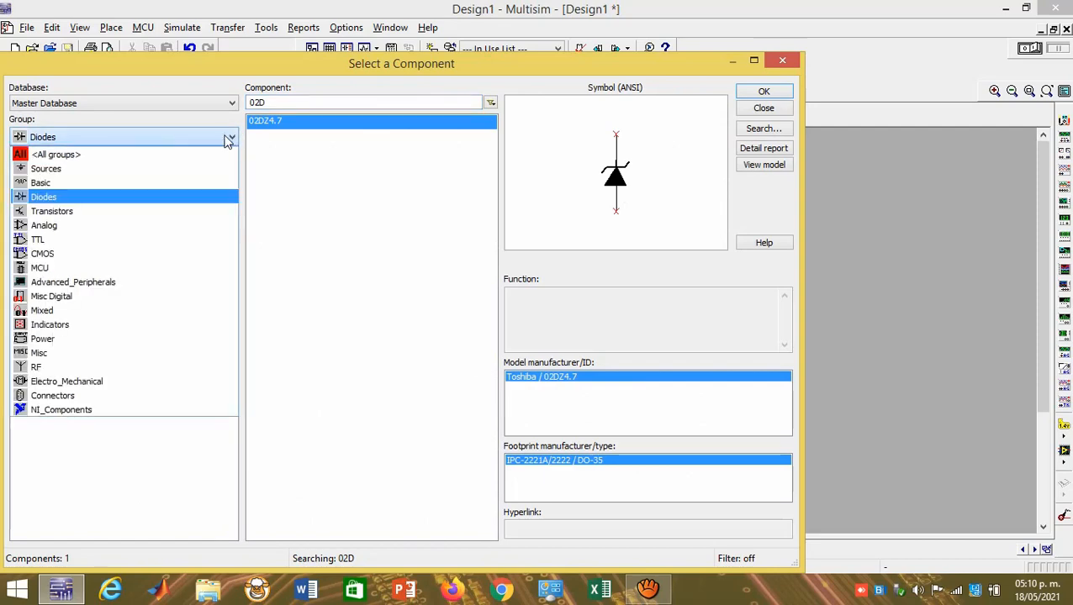
pyautogui.click(47, 168)
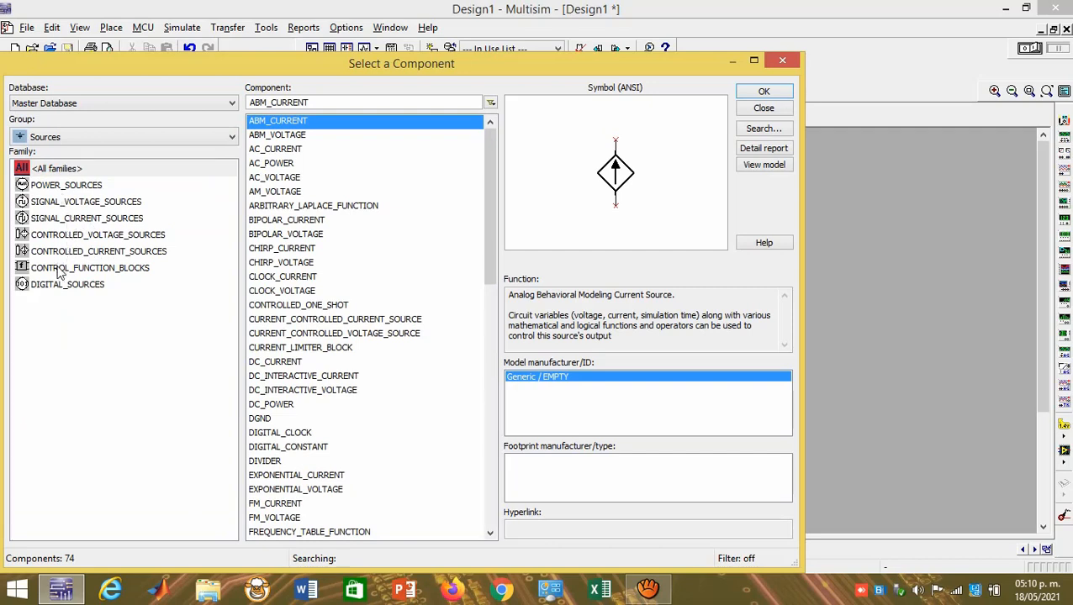
pyautogui.click(59, 187)
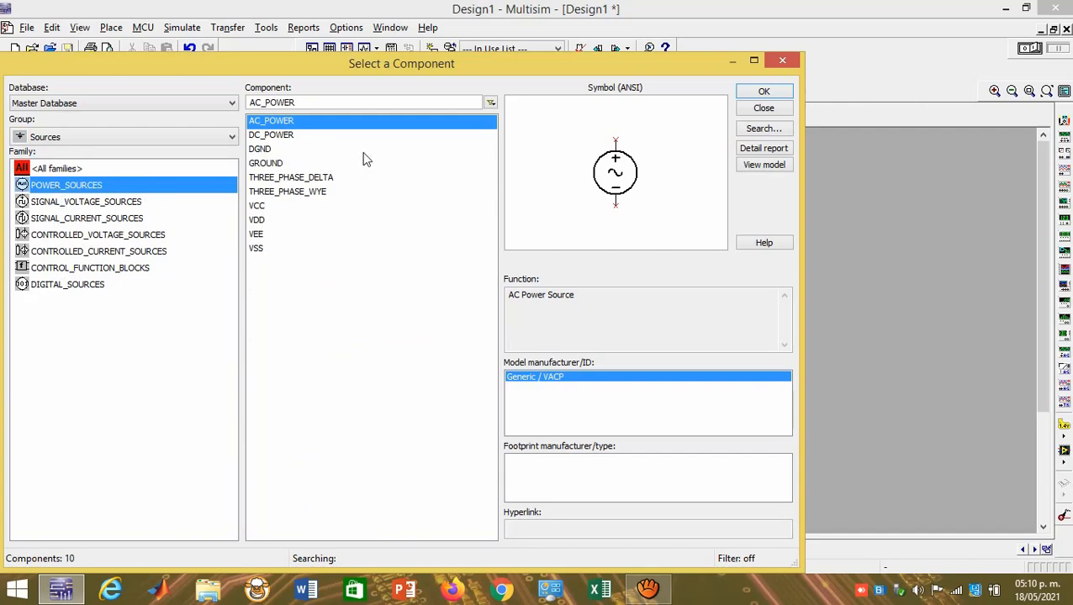
pyautogui.click(263, 136)
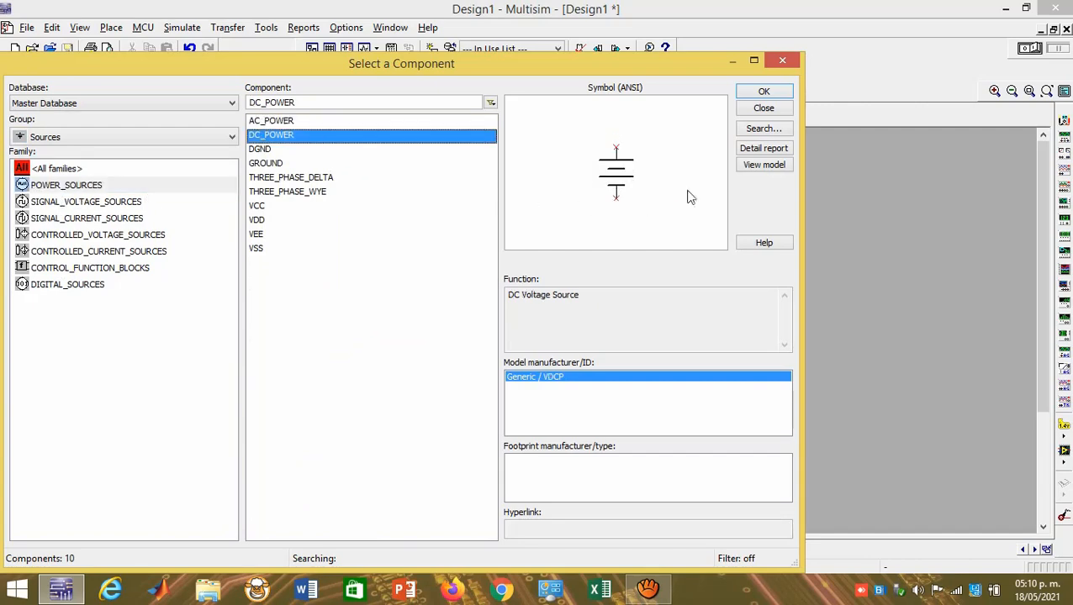
pyautogui.click(763, 92)
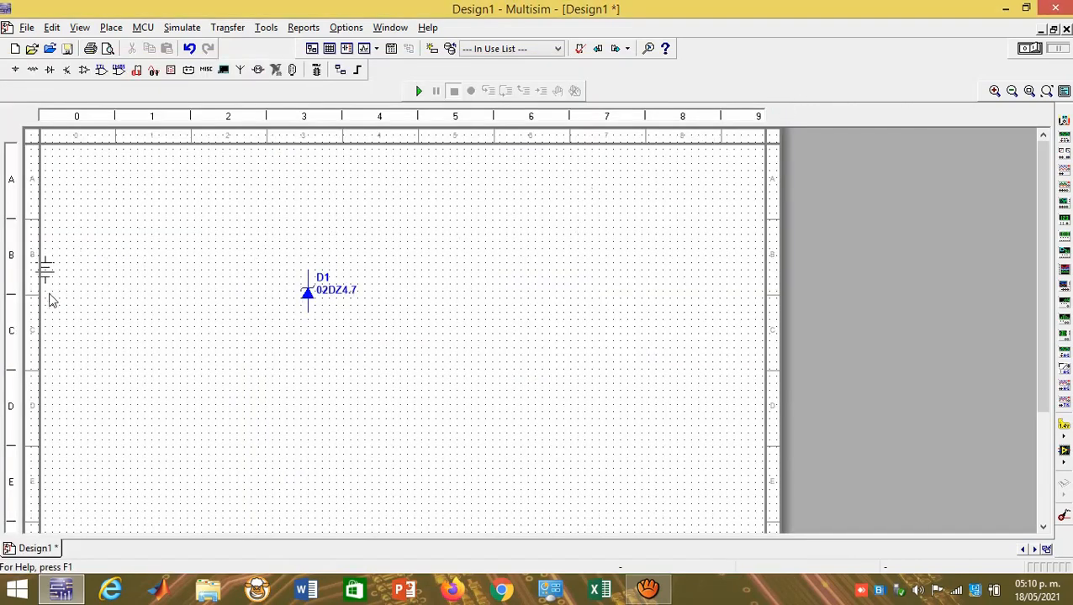
pyautogui.click(134, 298)
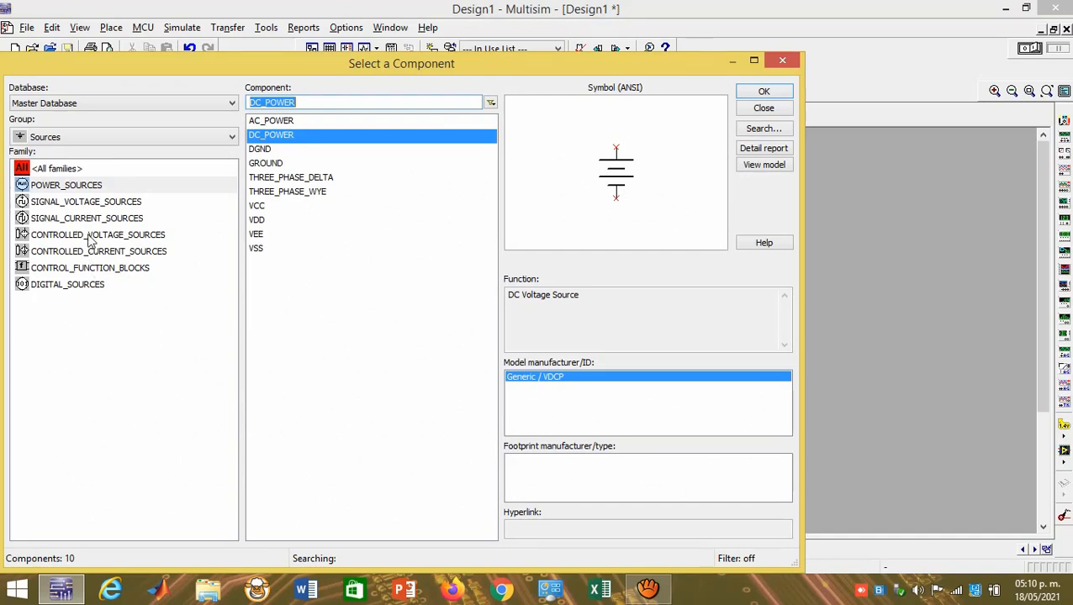
# - Place a 1.0k resistor from the RESISTOR family of the Basic group to the right of the Zener diode
pyautogui.click(231, 137)
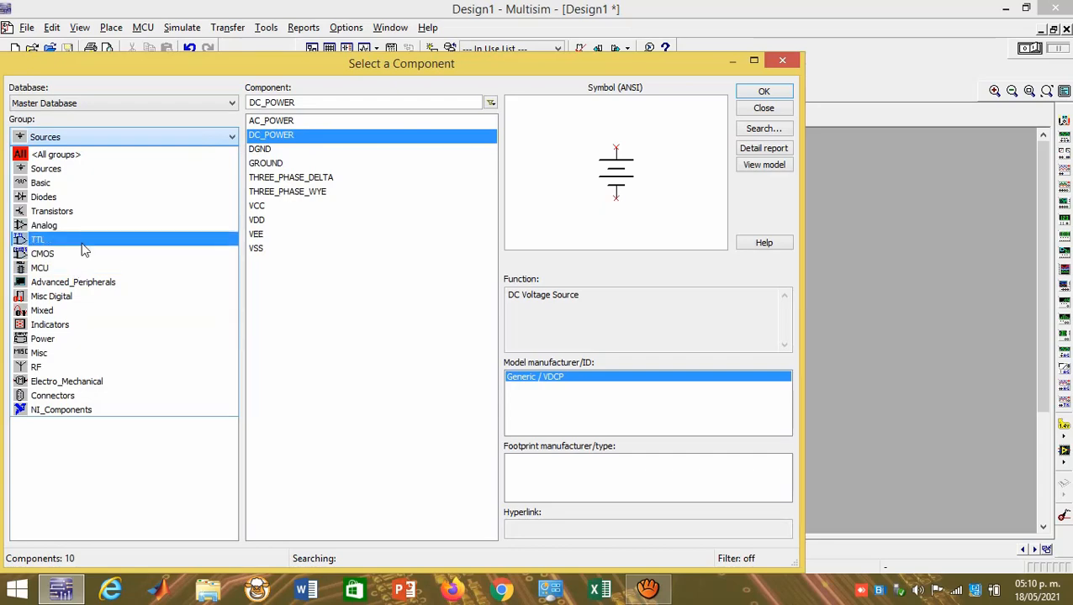
pyautogui.click(65, 182)
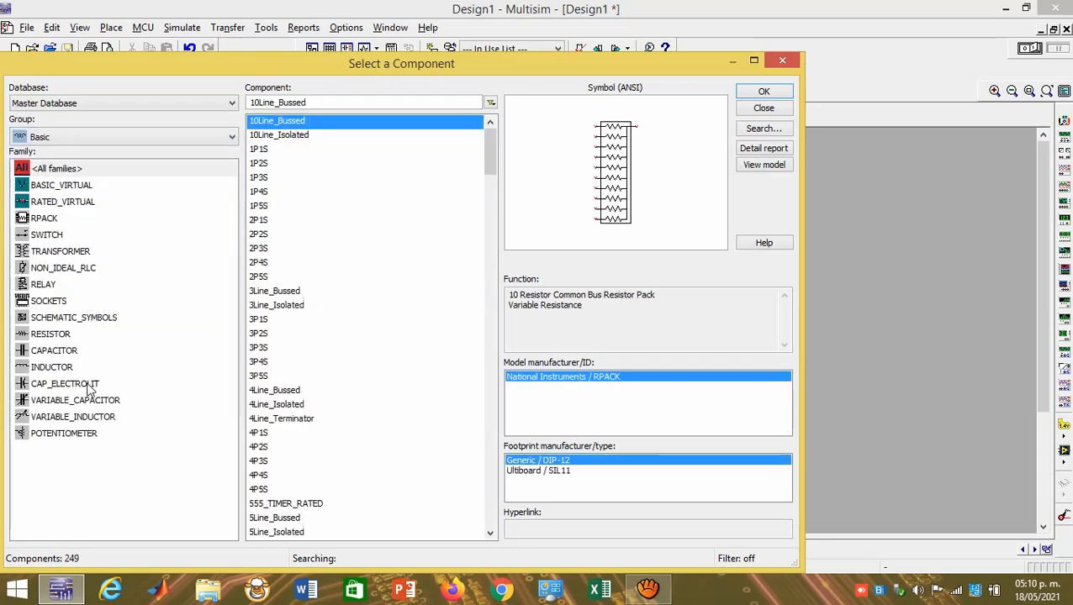
pyautogui.click(42, 334)
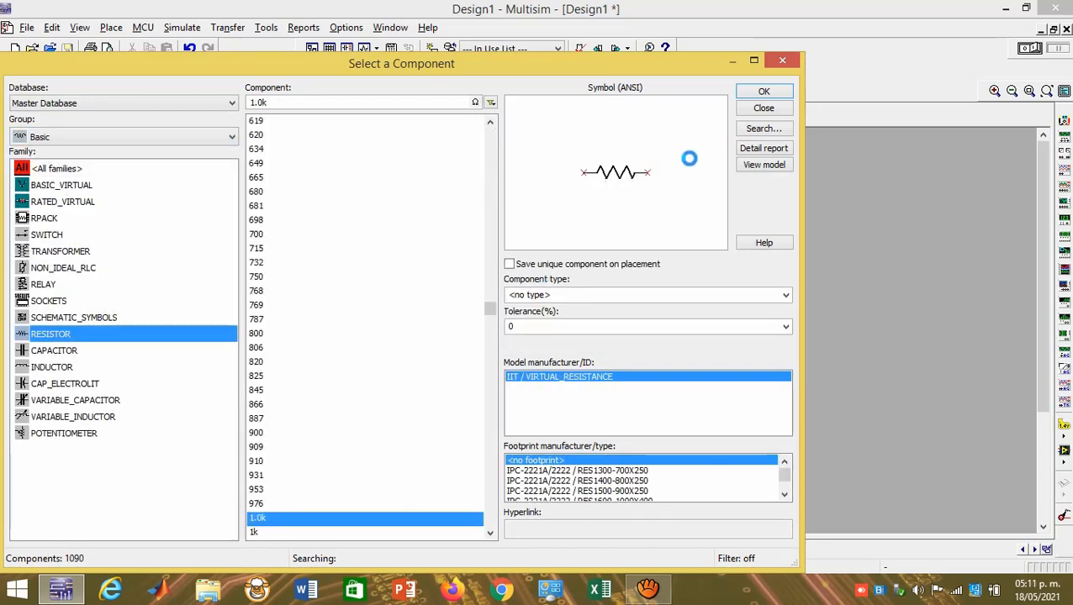
pyautogui.click(765, 92)
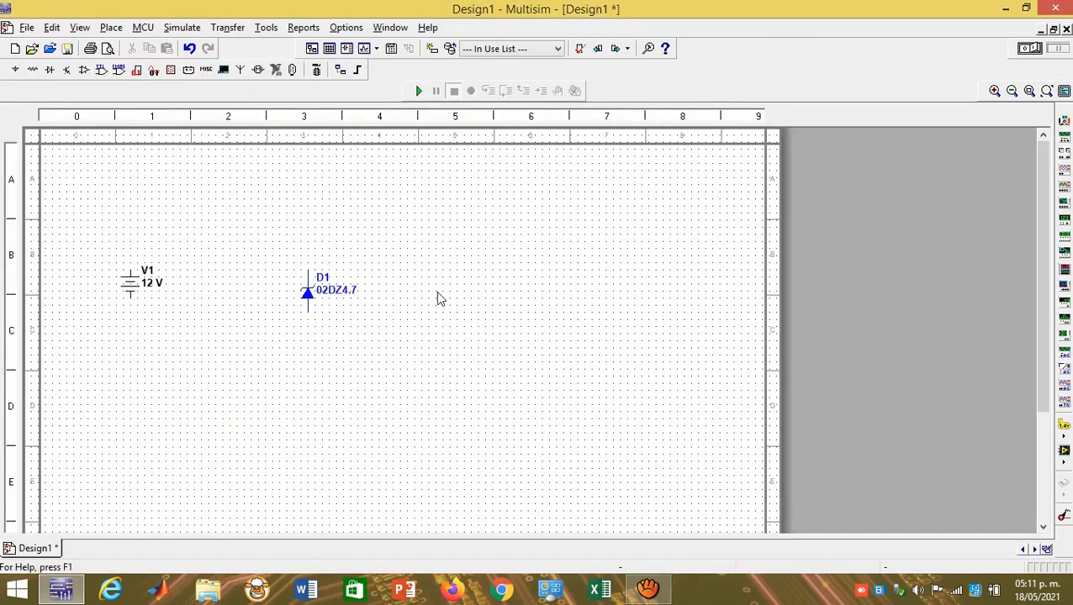
pyautogui.click(397, 283)
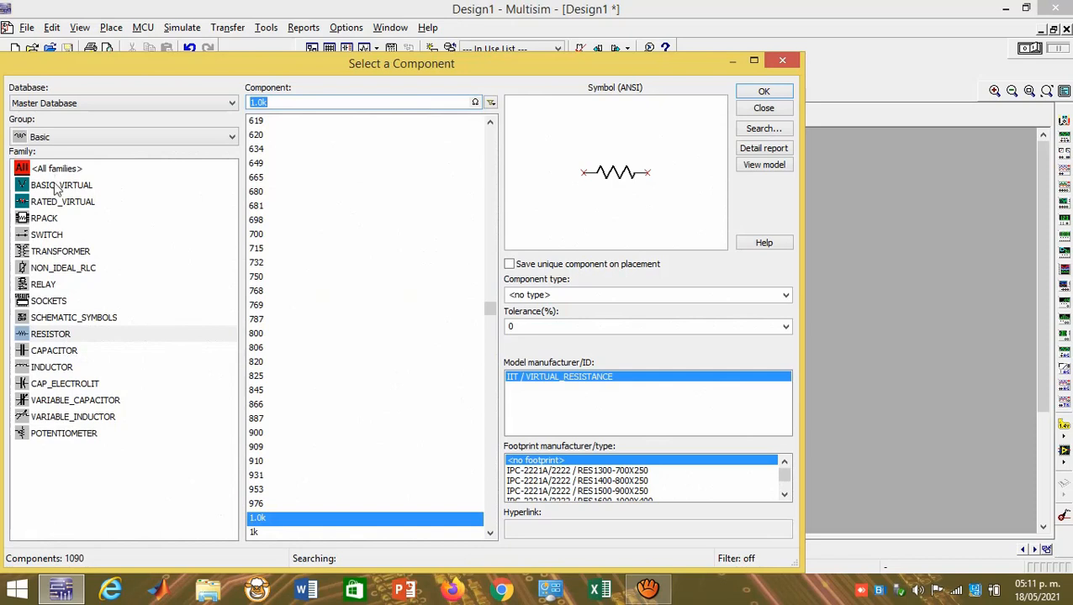
# - Place a GROUND symbol from the power sources below the components and close the component browser
pyautogui.click(233, 137)
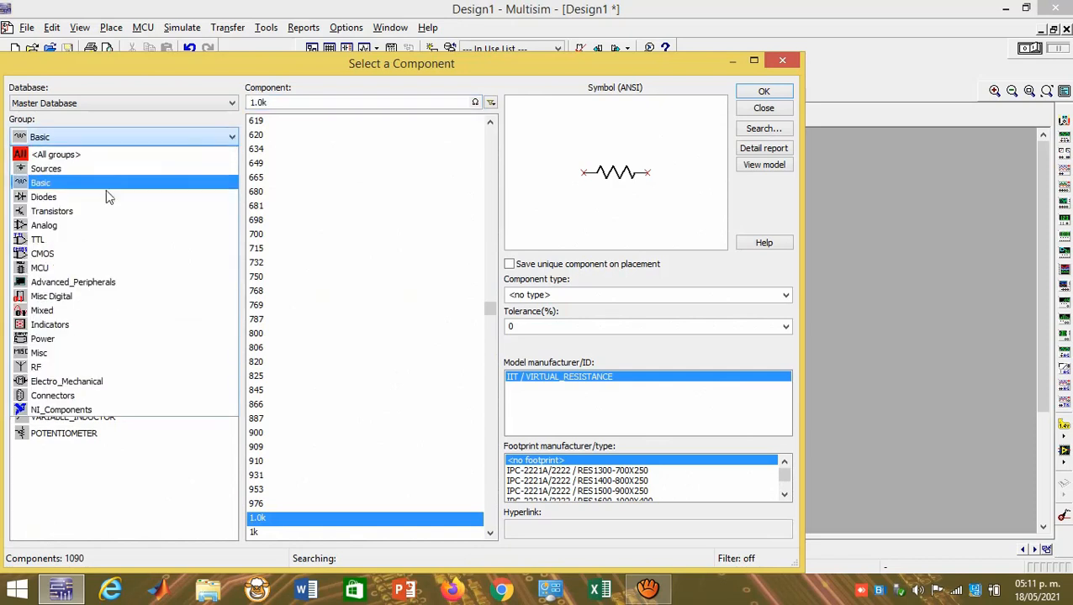
pyautogui.click(41, 169)
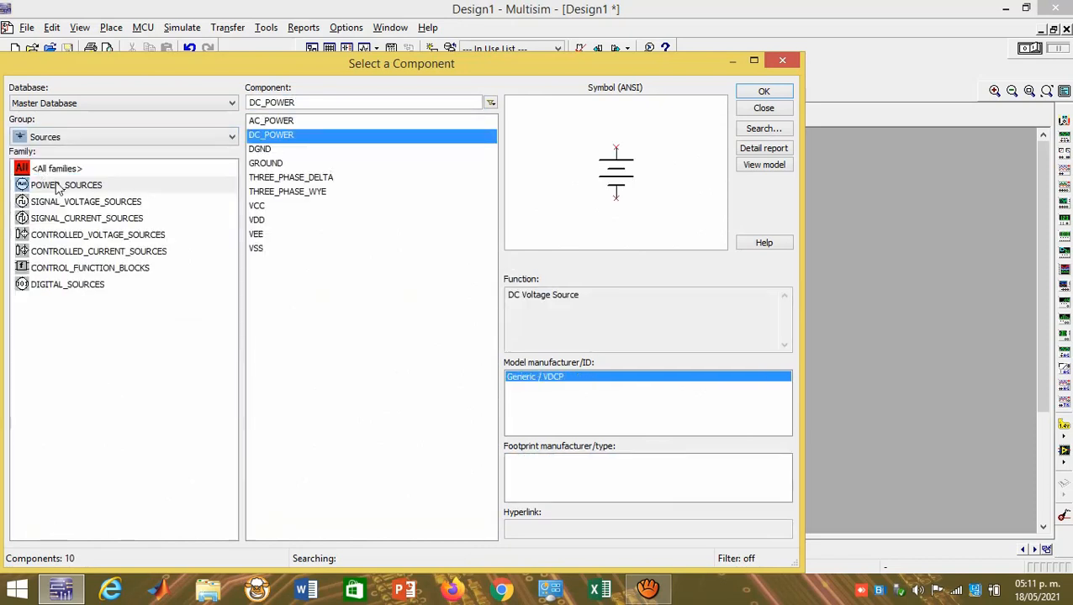
pyautogui.click(273, 165)
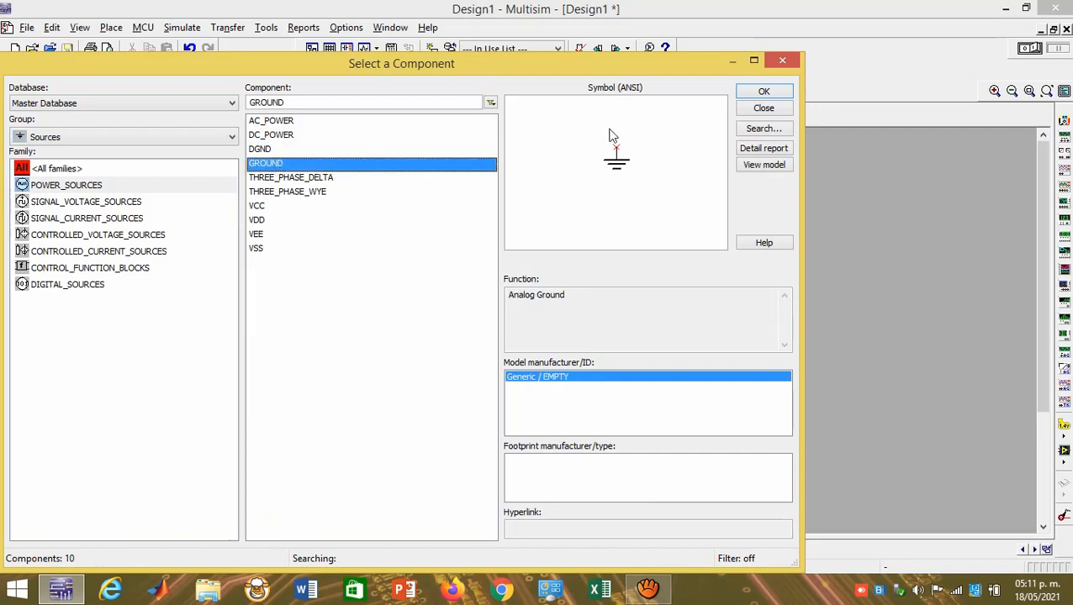
pyautogui.click(763, 92)
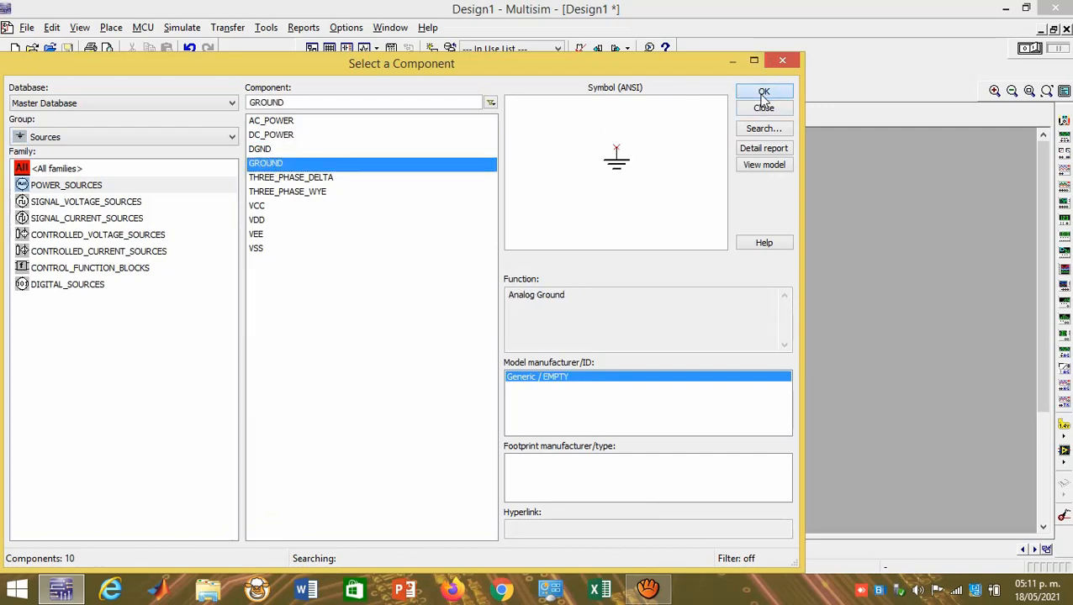
pyautogui.click(257, 376)
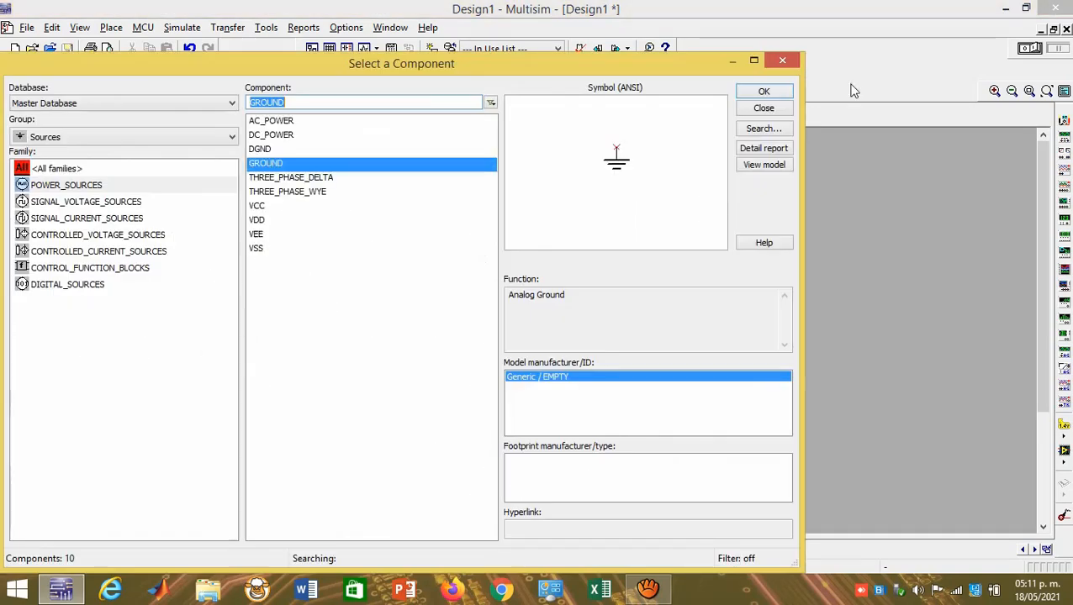
pyautogui.click(782, 59)
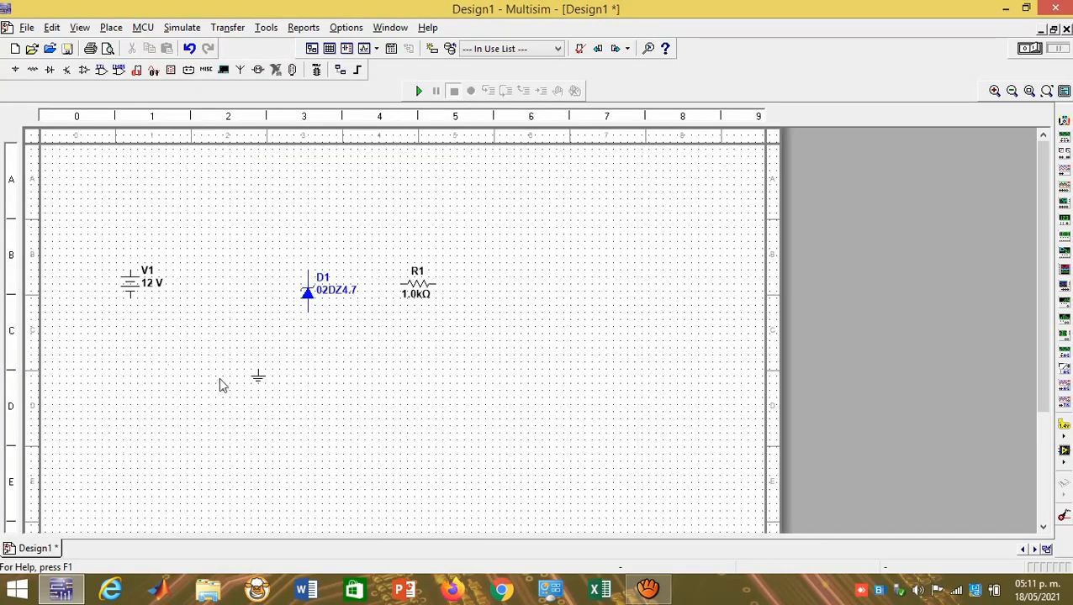
# - Move the ground symbol closer to the DC source and wire the source's negative terminal to it
pyautogui.click(258, 374)
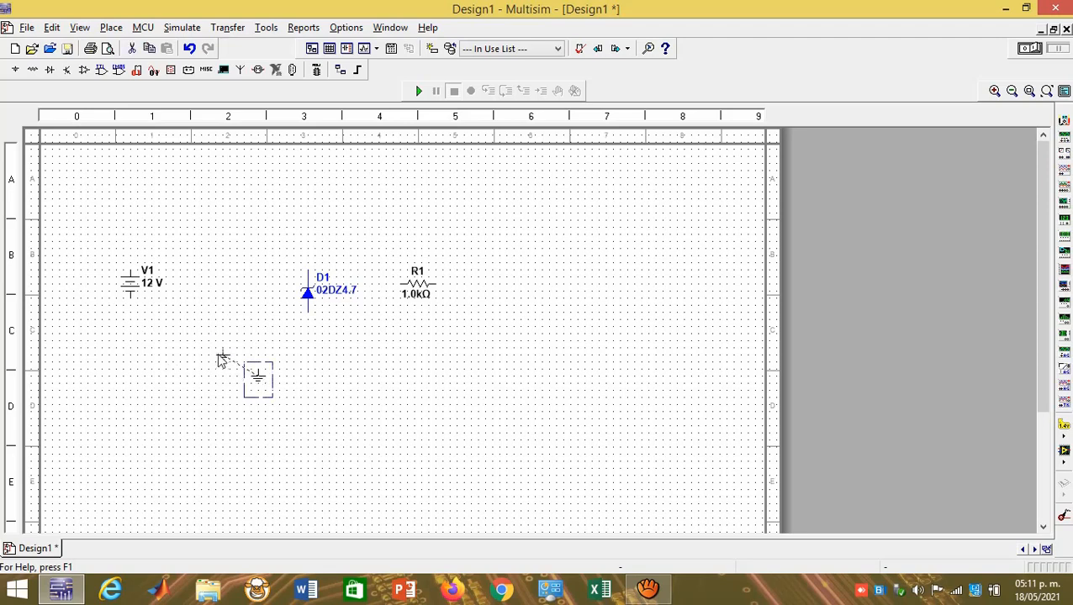
pyautogui.moveTo(190, 338); pyautogui.dragTo(196, 346)
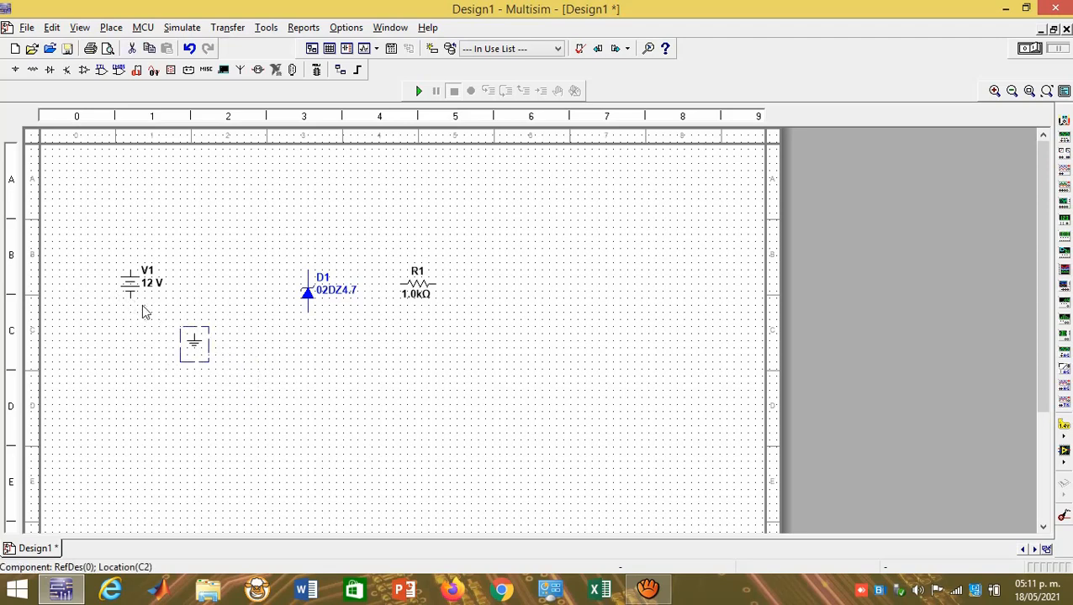
pyautogui.click(131, 300)
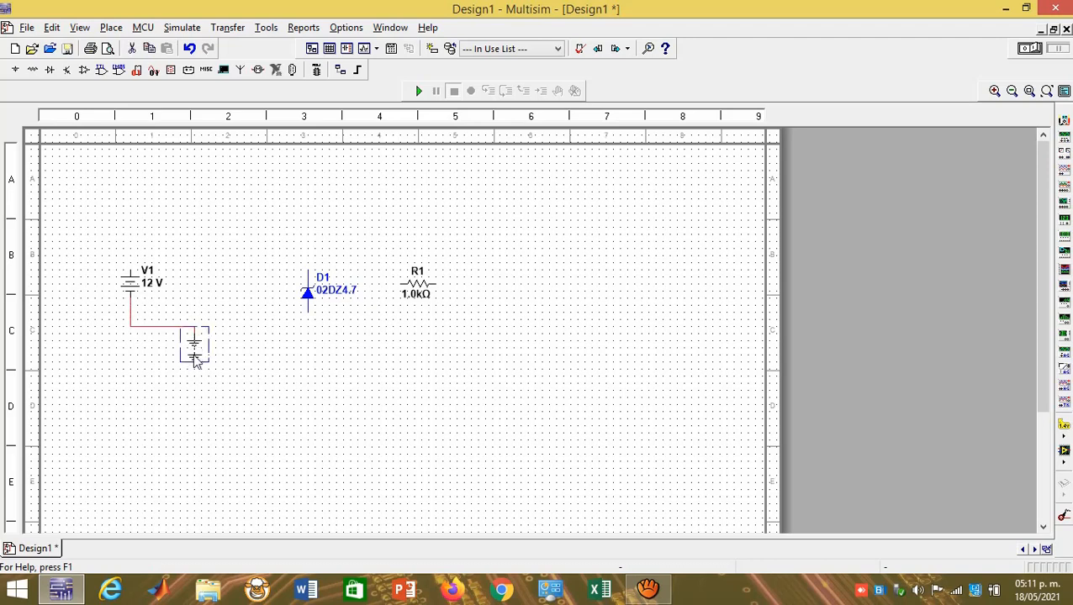
pyautogui.click(194, 345)
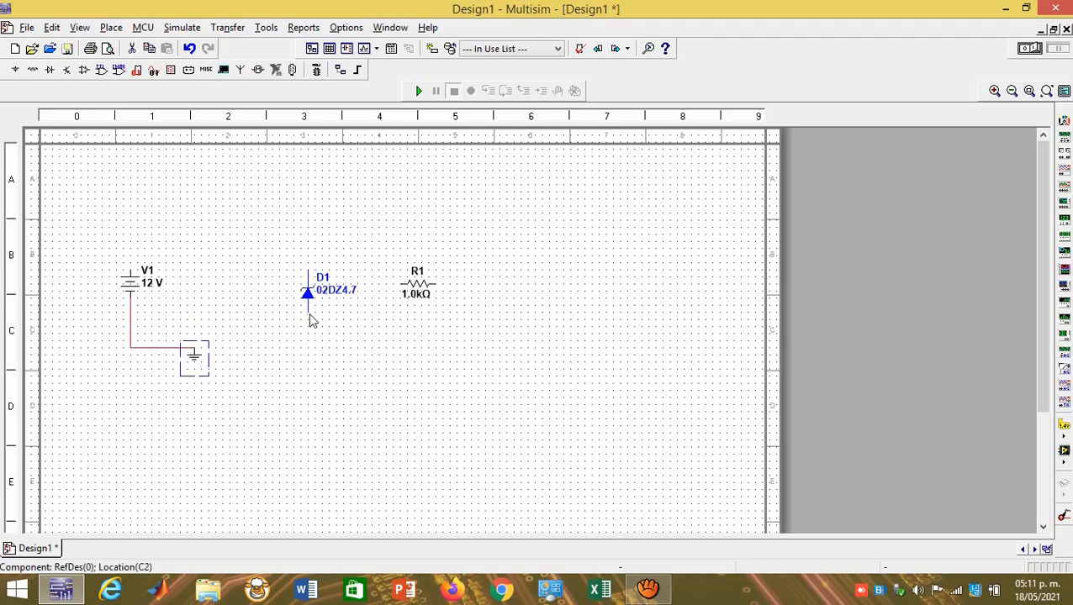
# - Wire the lower terminal of Zener diode D1 to the ground connection
pyautogui.click(309, 318)
pyautogui.click(195, 347)
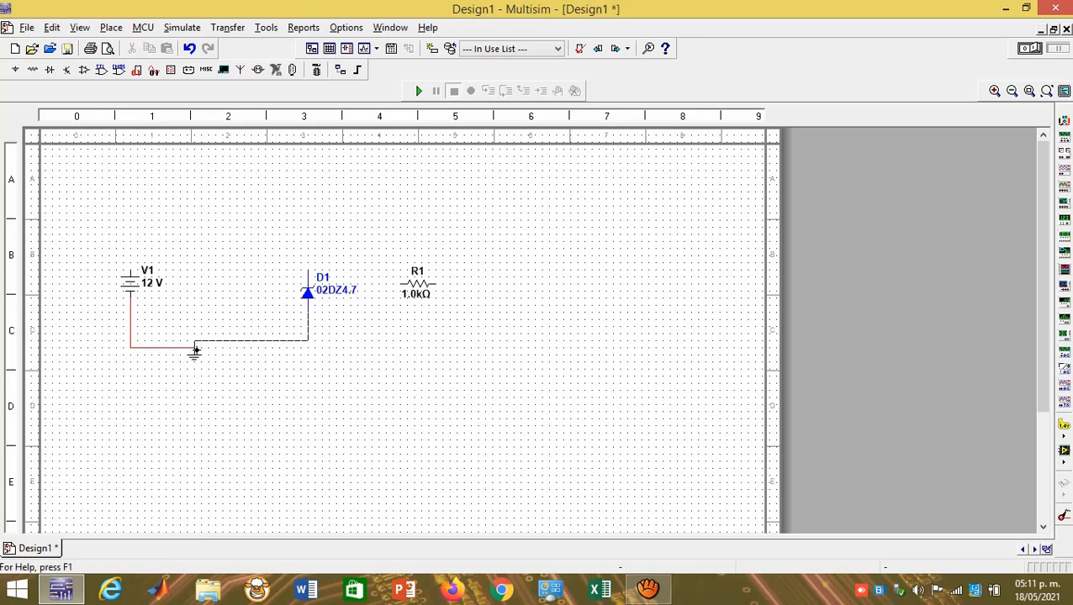
pyautogui.click(192, 349)
# - Move resistor R1 above and between the source and the diode, and wire it to V1's positive terminal and D1's upper terminal
pyautogui.moveTo(418, 291); pyautogui.dragTo(197, 233)
pyautogui.click(428, 213)
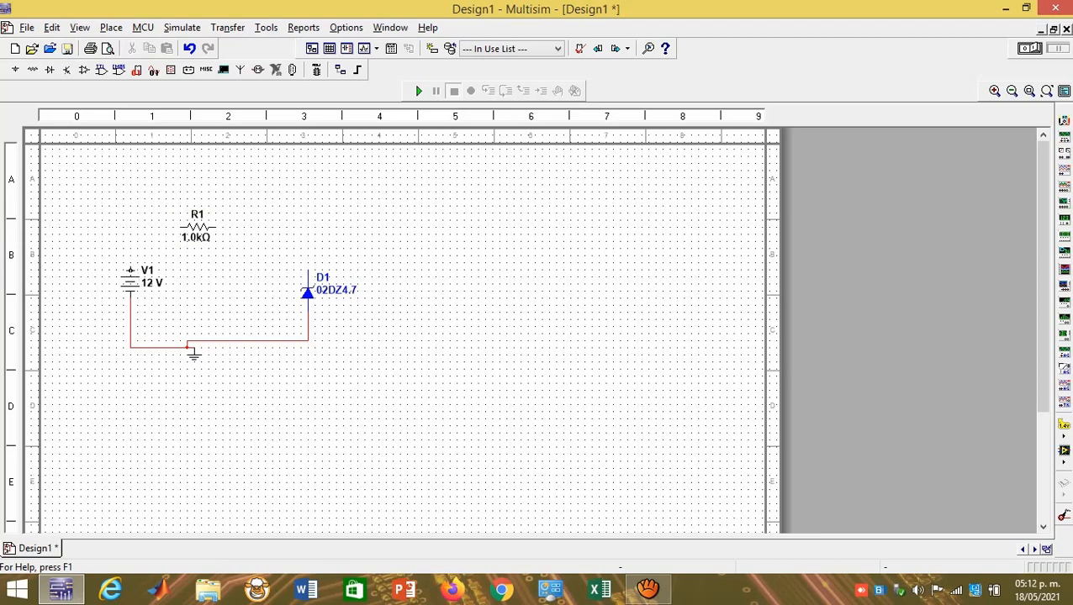
pyautogui.click(179, 226)
pyautogui.click(309, 271)
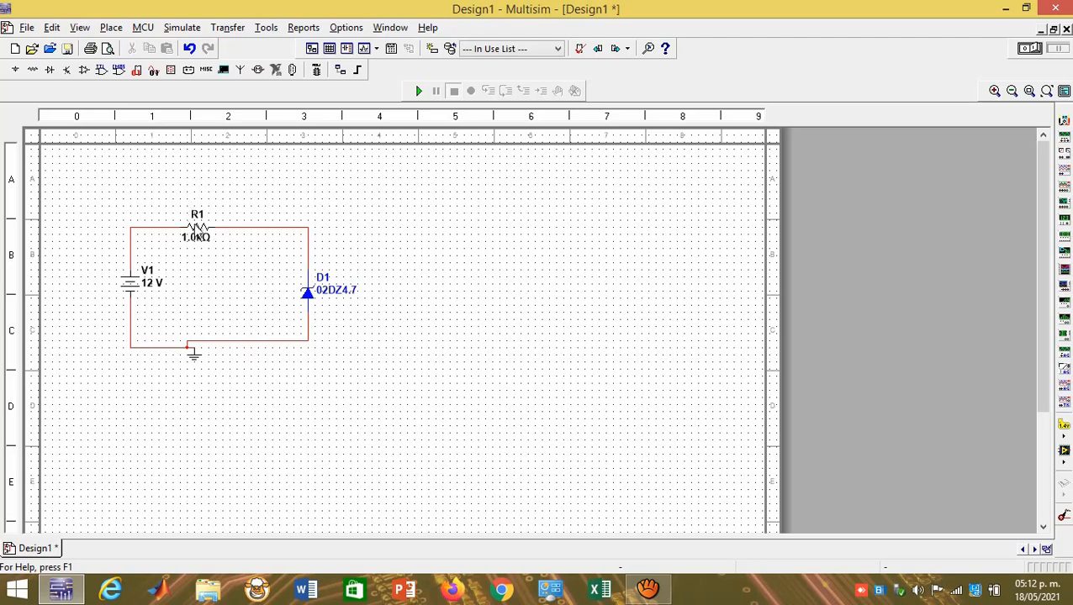
# - Set the resistance of R1 to 500 Ω
pyautogui.click(197, 234)
pyautogui.doubleClick(197, 234)
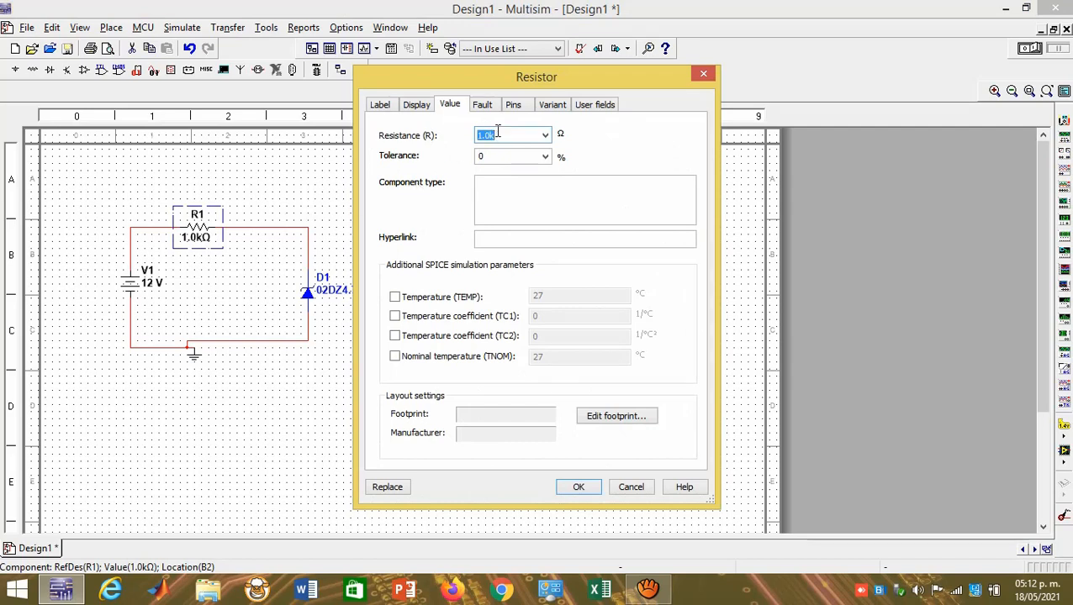
pyautogui.write('500')
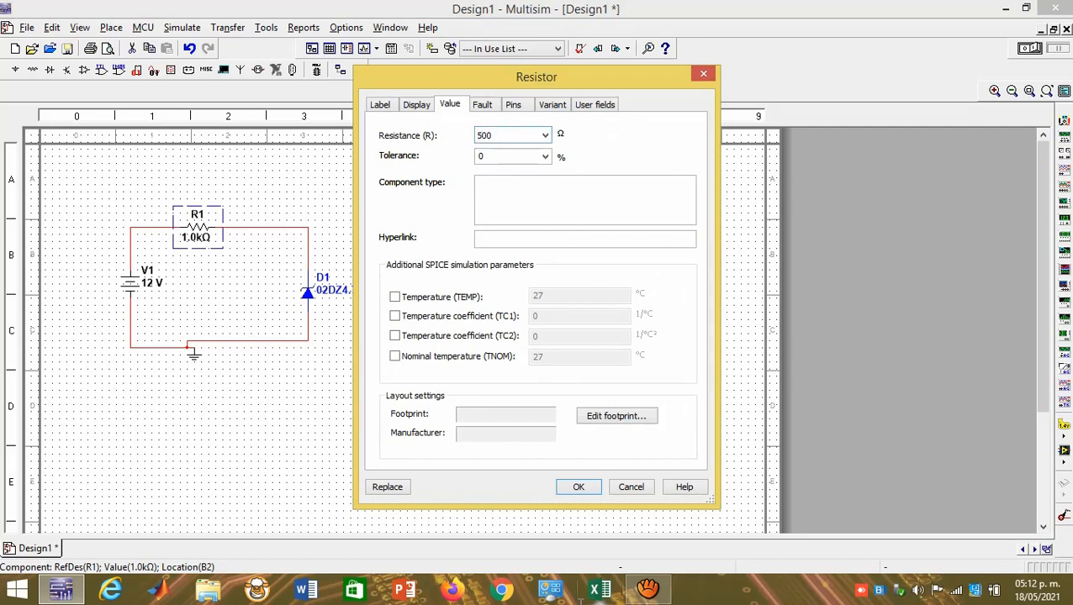
pyautogui.click(577, 487)
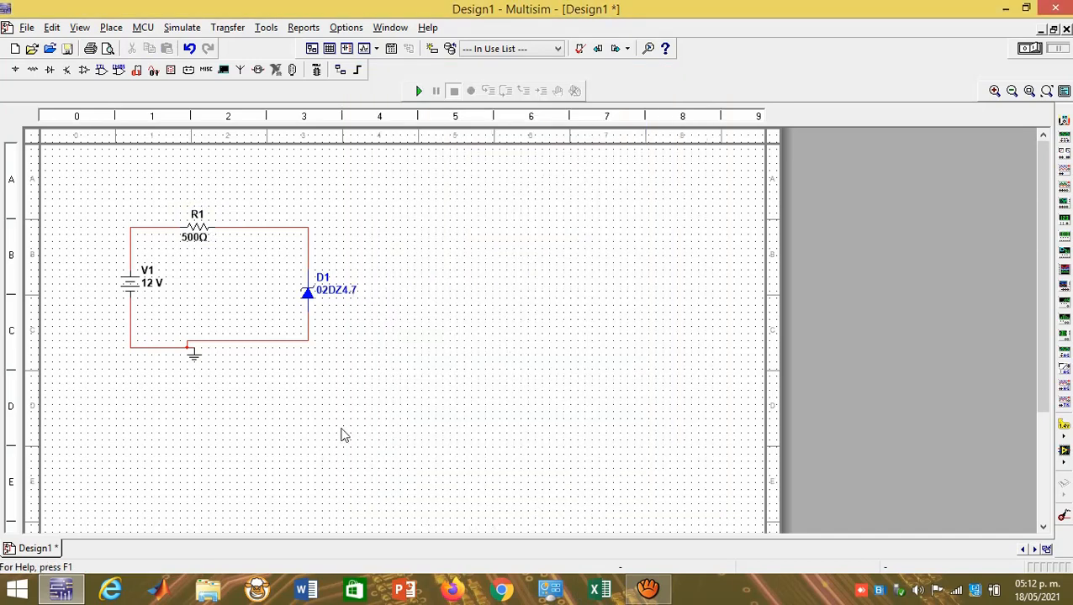
# - Delete the wire between resistor R1 and Zener diode D1
pyautogui.click(281, 236)
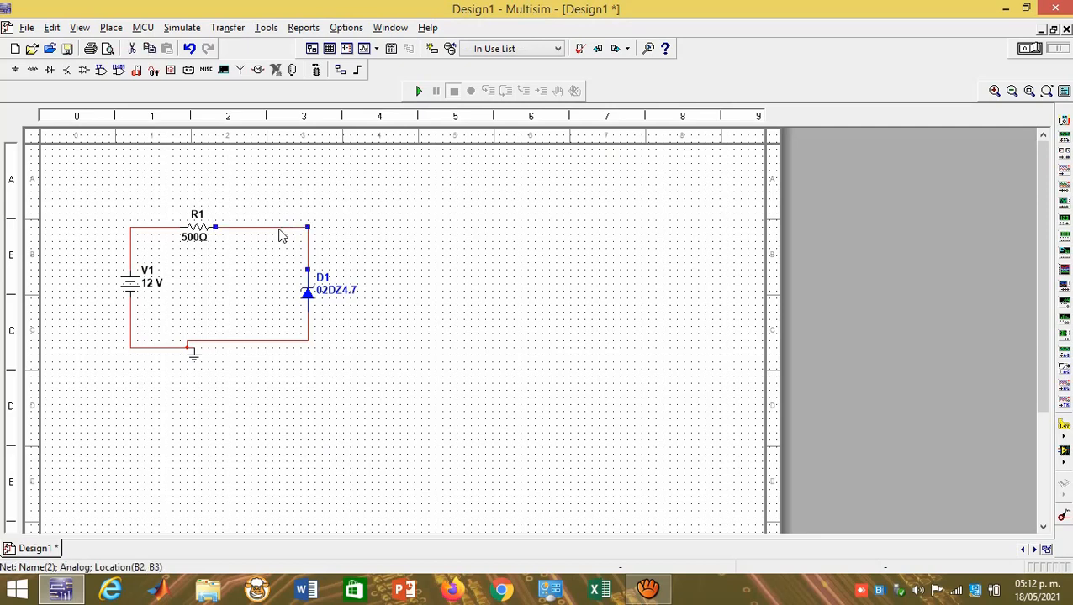
pyautogui.press('Delete')
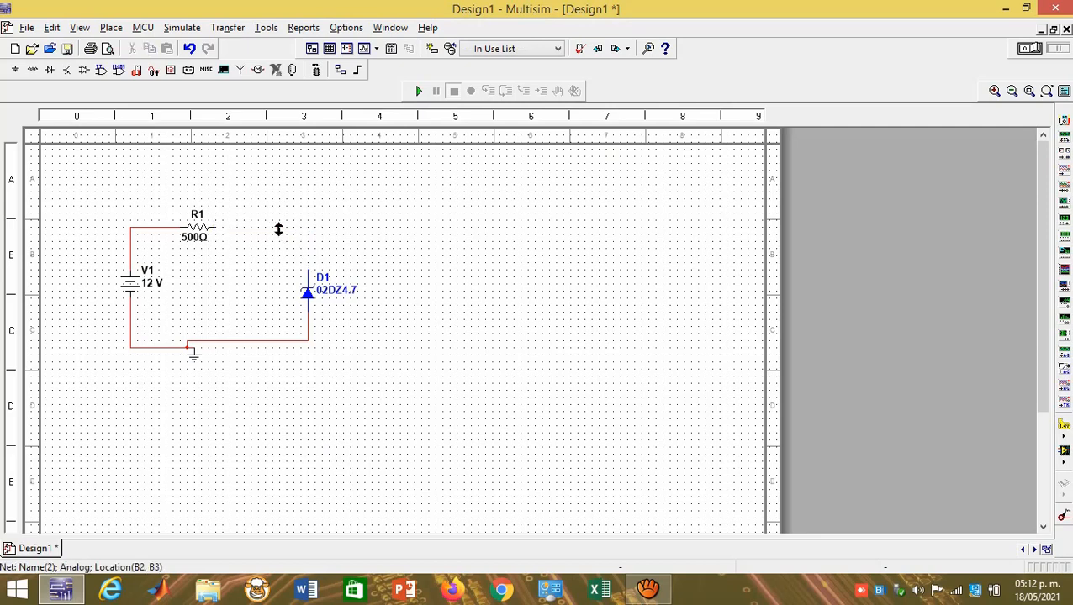
pyautogui.click(175, 72)
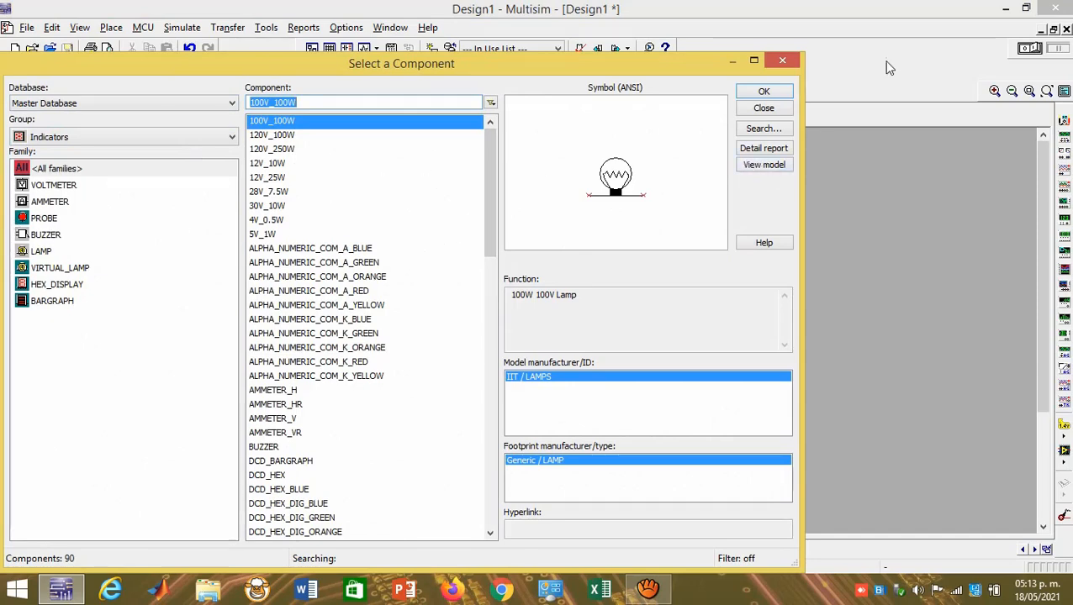
pyautogui.click(783, 63)
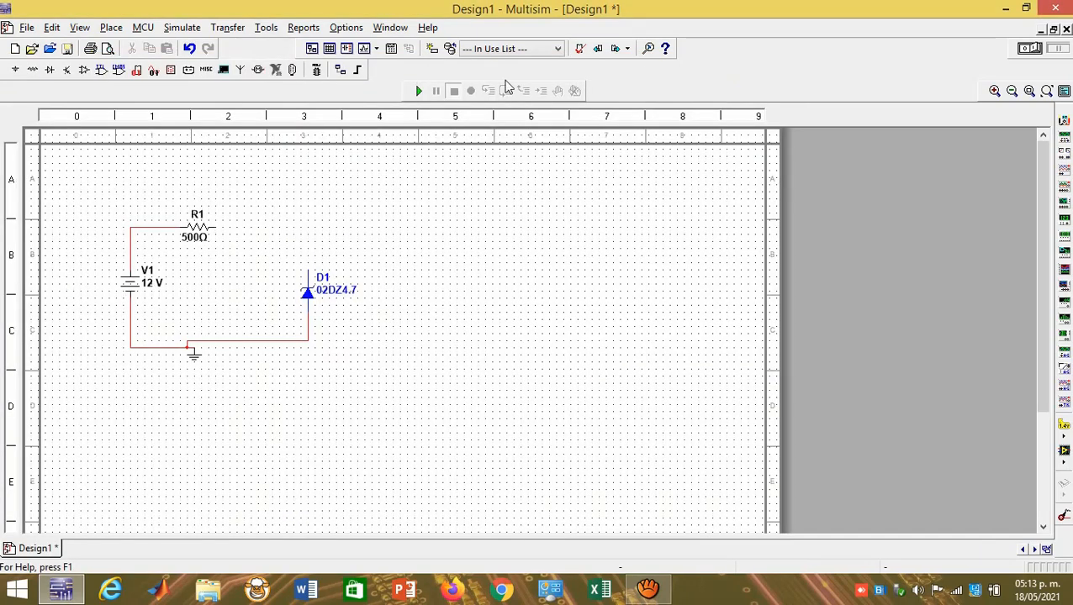
# - Place a horizontal AMMETER_H indicator in series at the free terminal of resistor R1
pyautogui.click(172, 71)
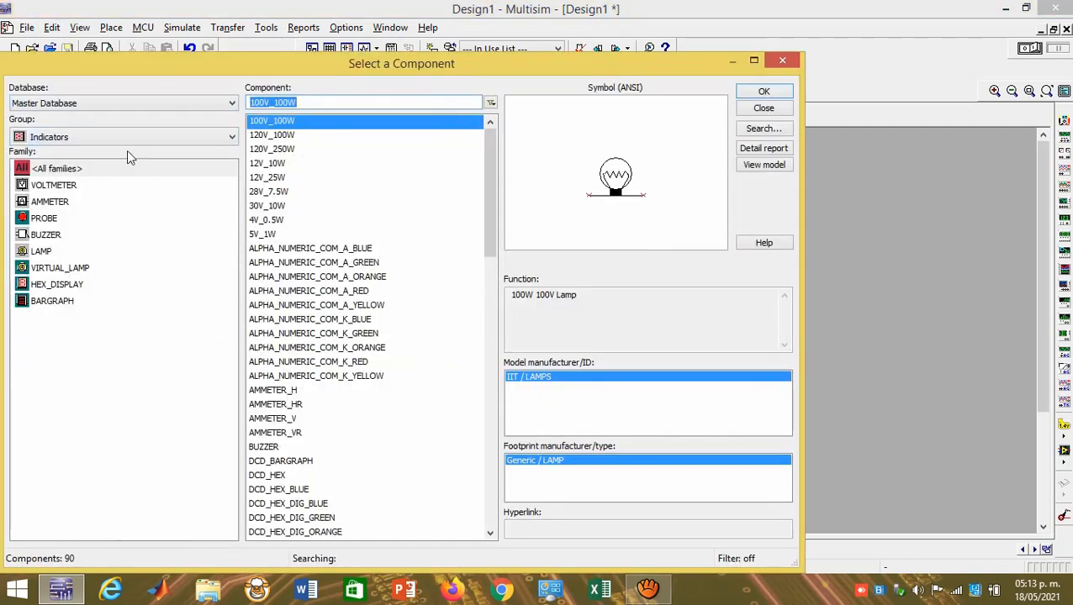
pyautogui.click(50, 202)
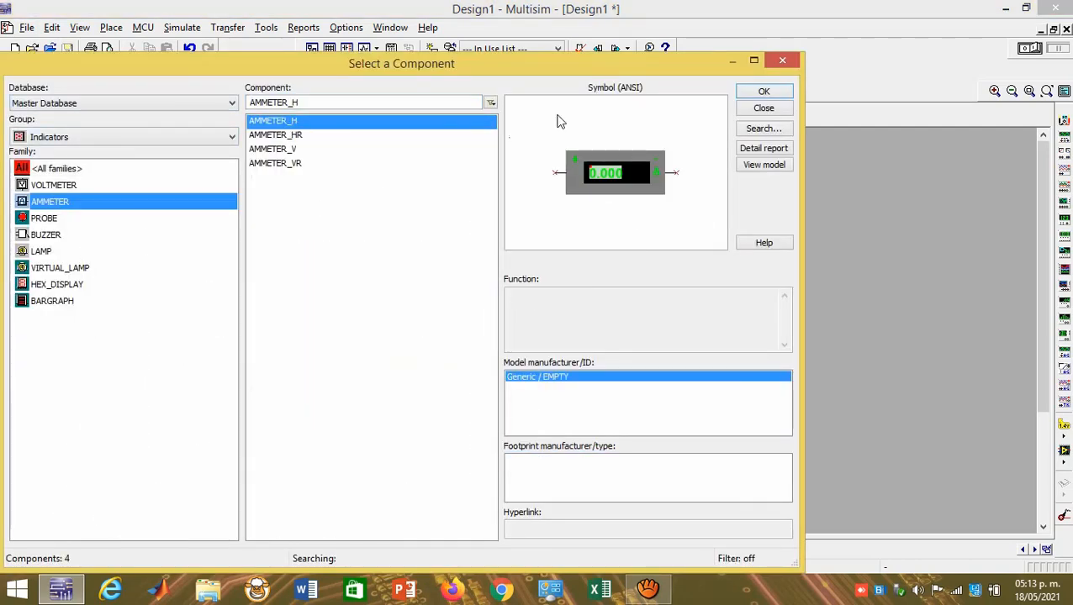
pyautogui.click(770, 95)
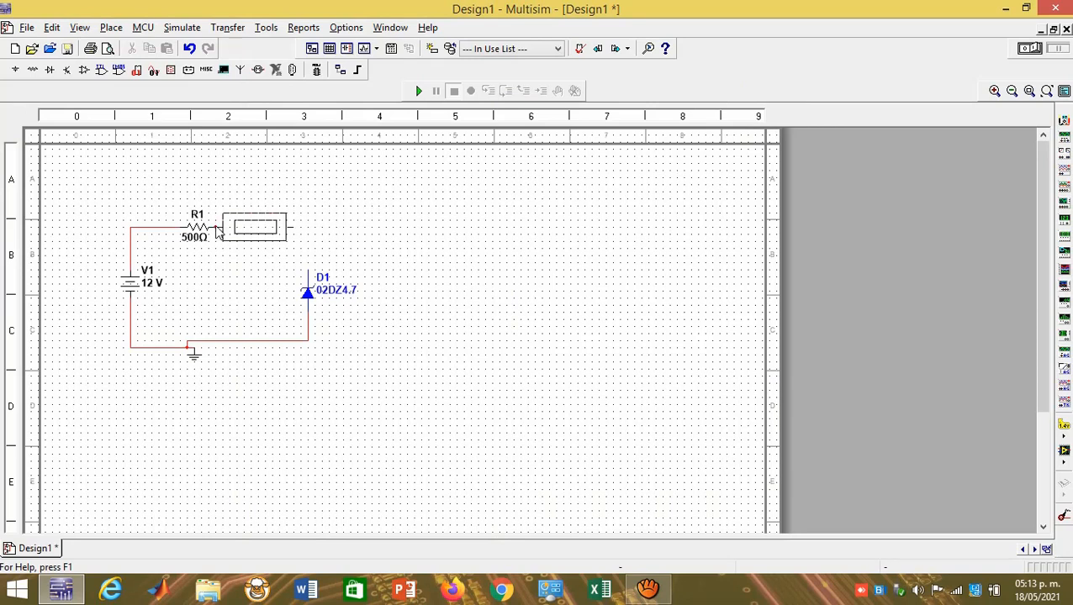
pyautogui.press('Escape')
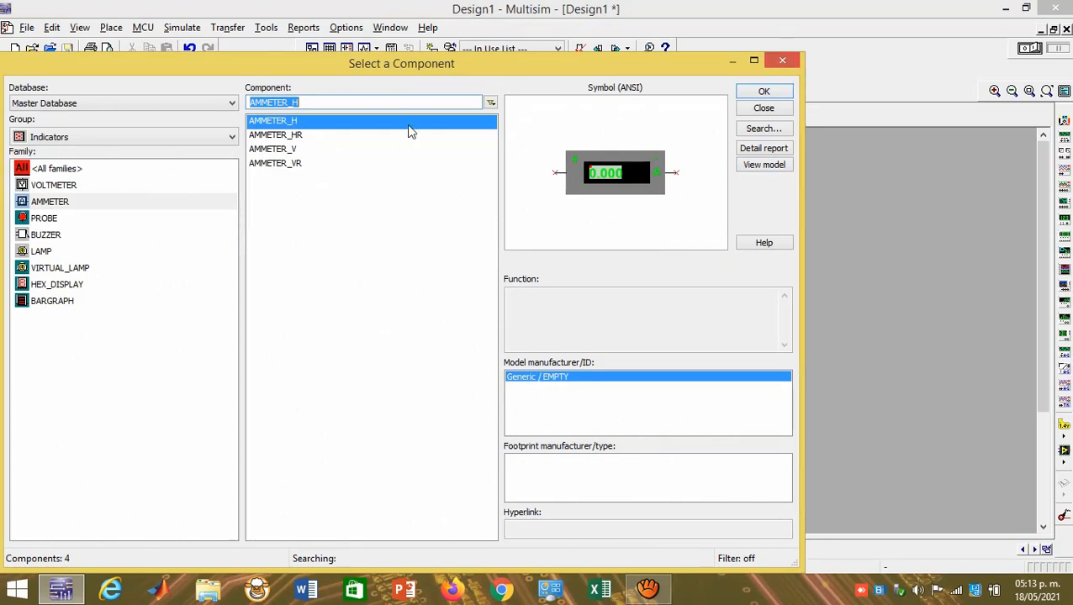
# - Place a vertical AMMETER_V indicator below and to the right of Zener diode D1, and finish component selection
pyautogui.click(292, 151)
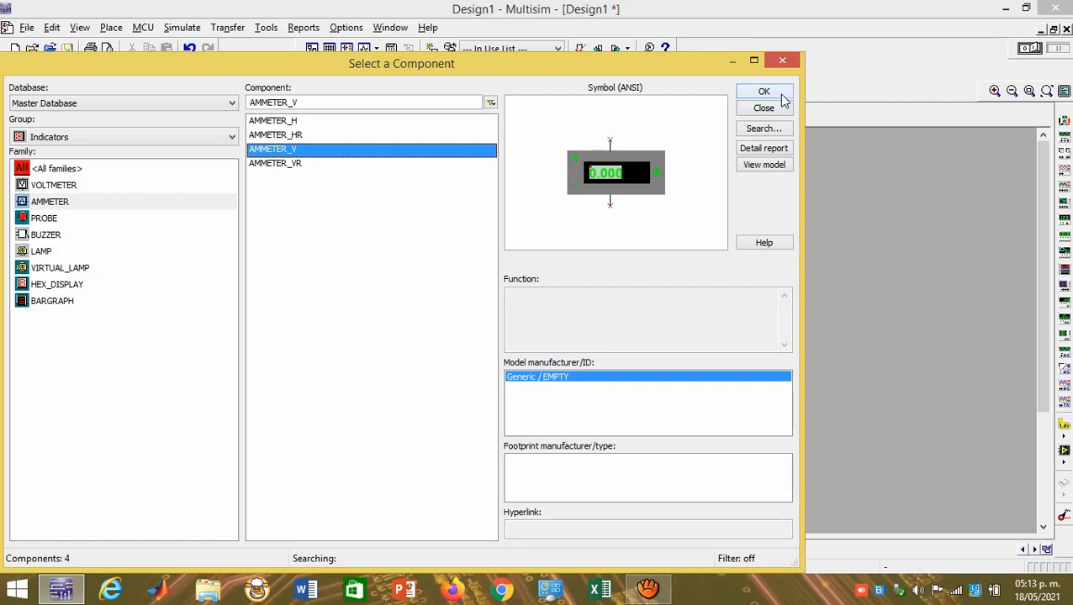
pyautogui.click(782, 100)
pyautogui.click(349, 374)
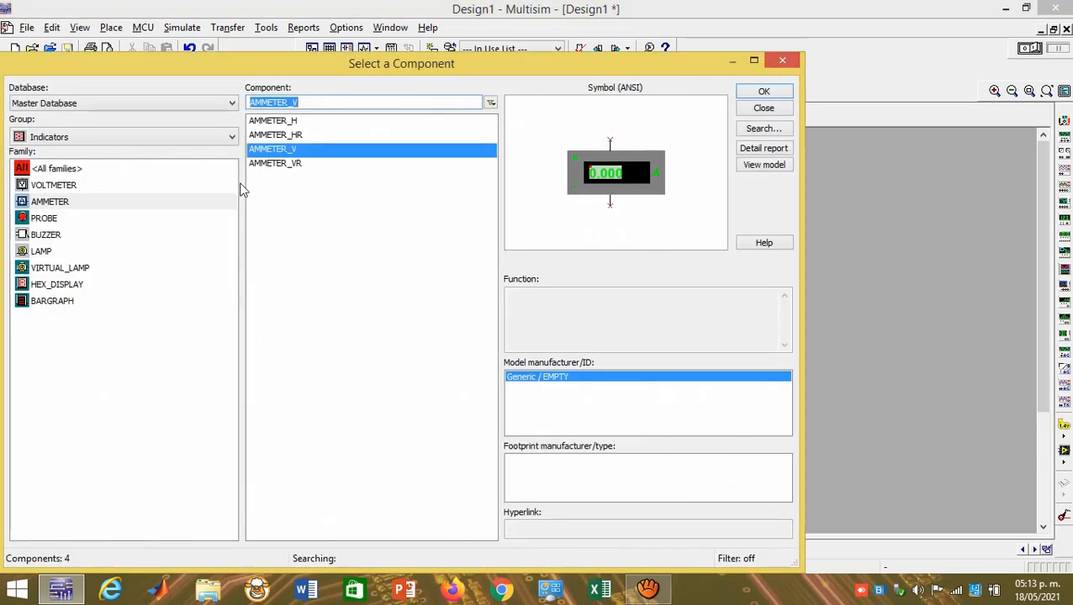
pyautogui.click(57, 185)
pyautogui.click(782, 59)
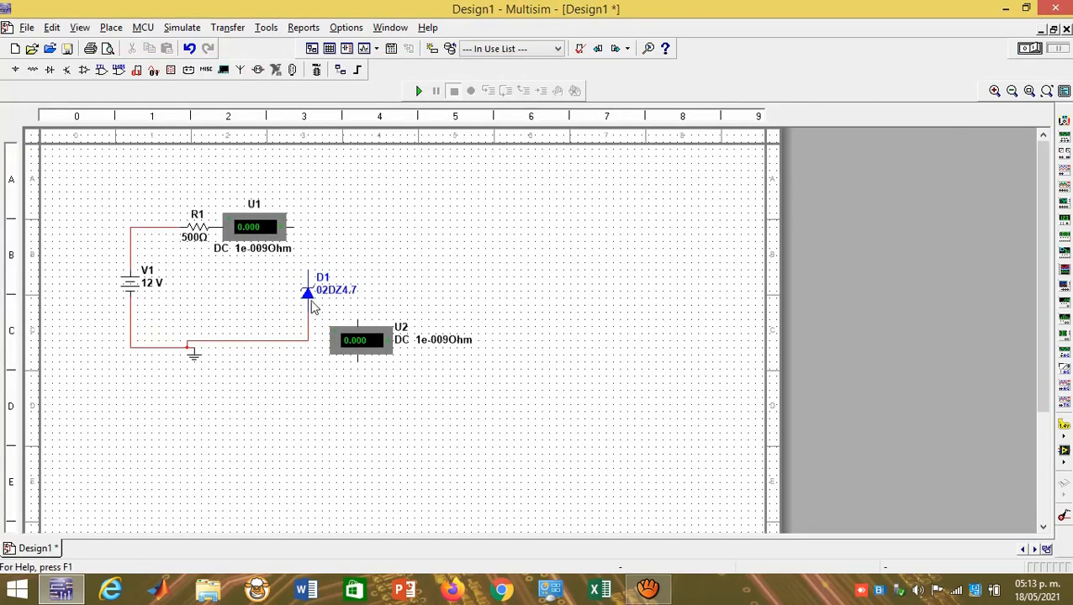
# - Move Zener diode D1 farther right and delete the wire between it and ground
pyautogui.moveTo(307, 296); pyautogui.dragTo(374, 269)
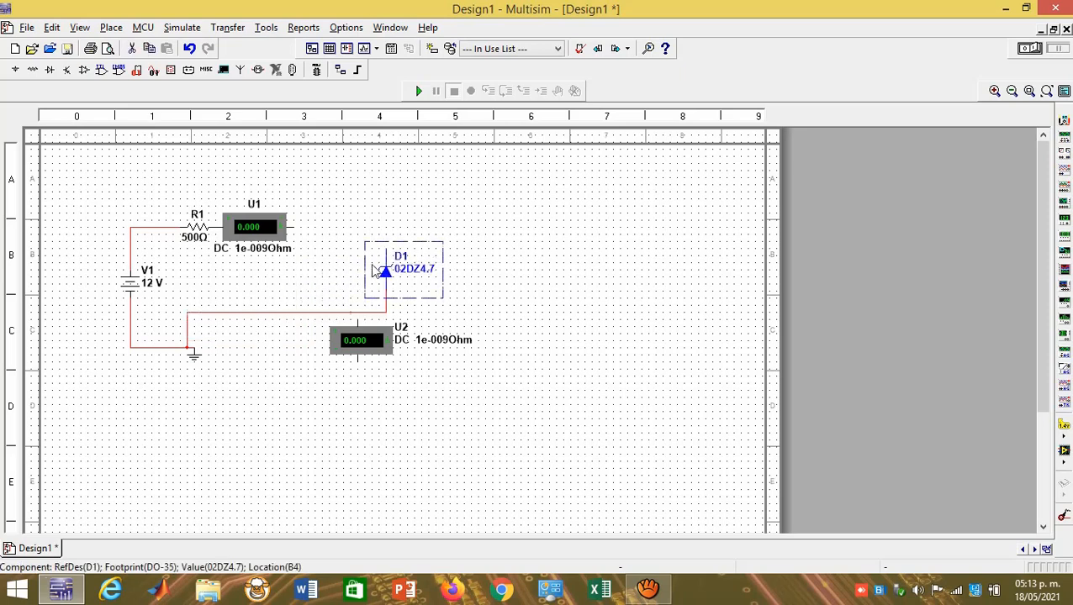
pyautogui.click(301, 314)
pyautogui.press('Delete')
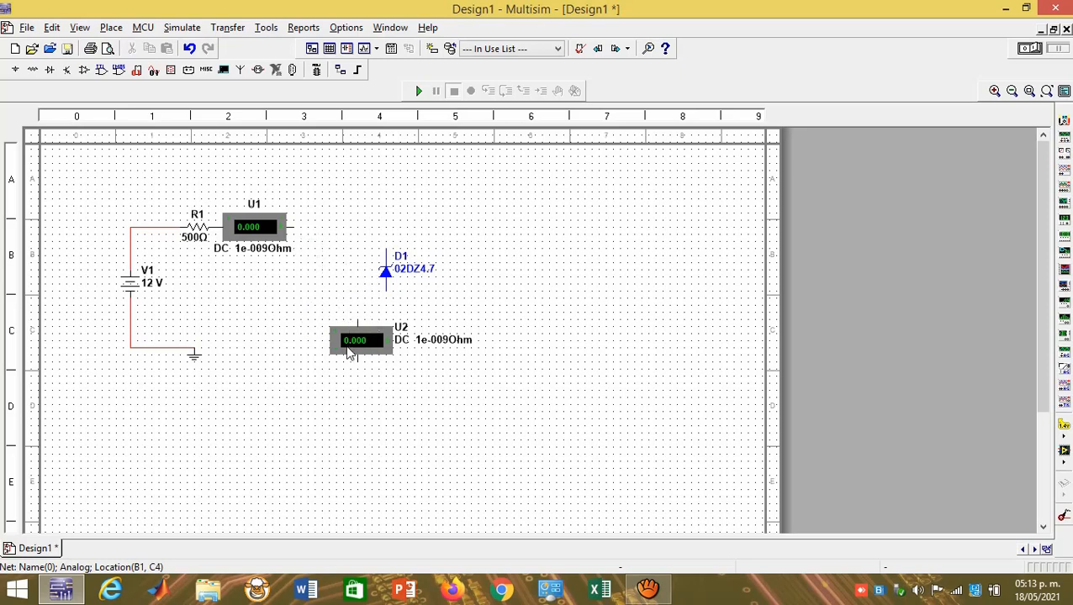
# - Align ammeter U2 directly below Zener diode D1 and move the ground symbol lower
pyautogui.moveTo(357, 341); pyautogui.dragTo(383, 325)
pyautogui.click(350, 387)
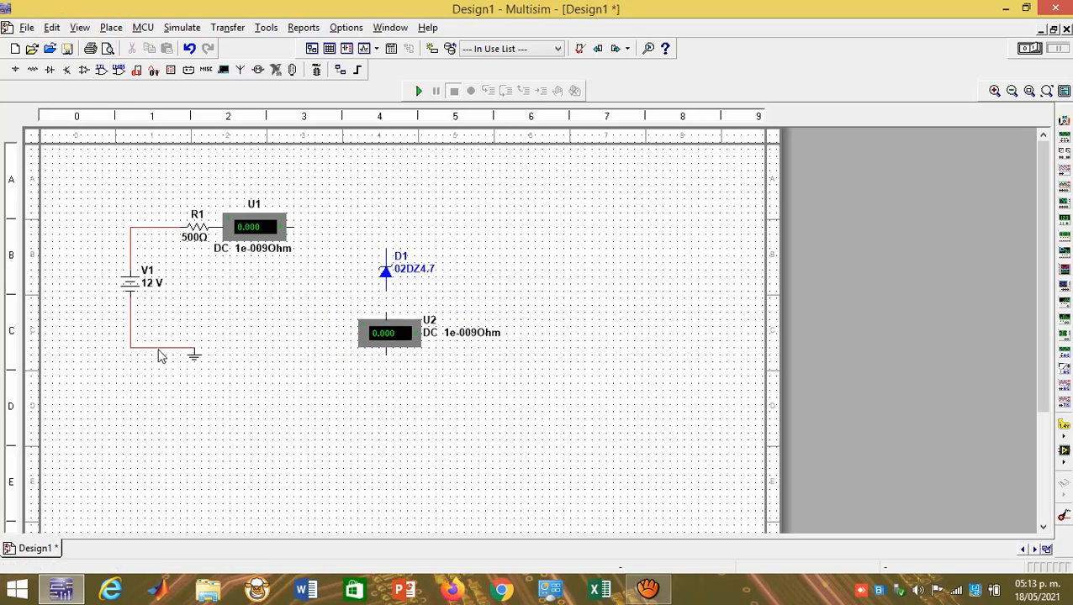
pyautogui.click(193, 362)
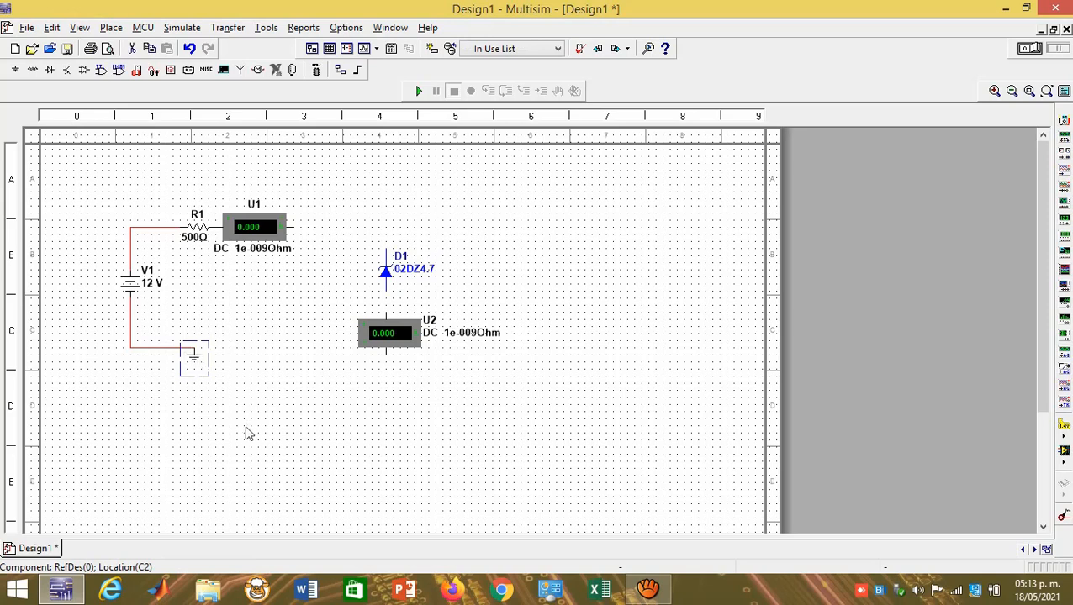
pyautogui.moveTo(191, 361); pyautogui.dragTo(194, 408)
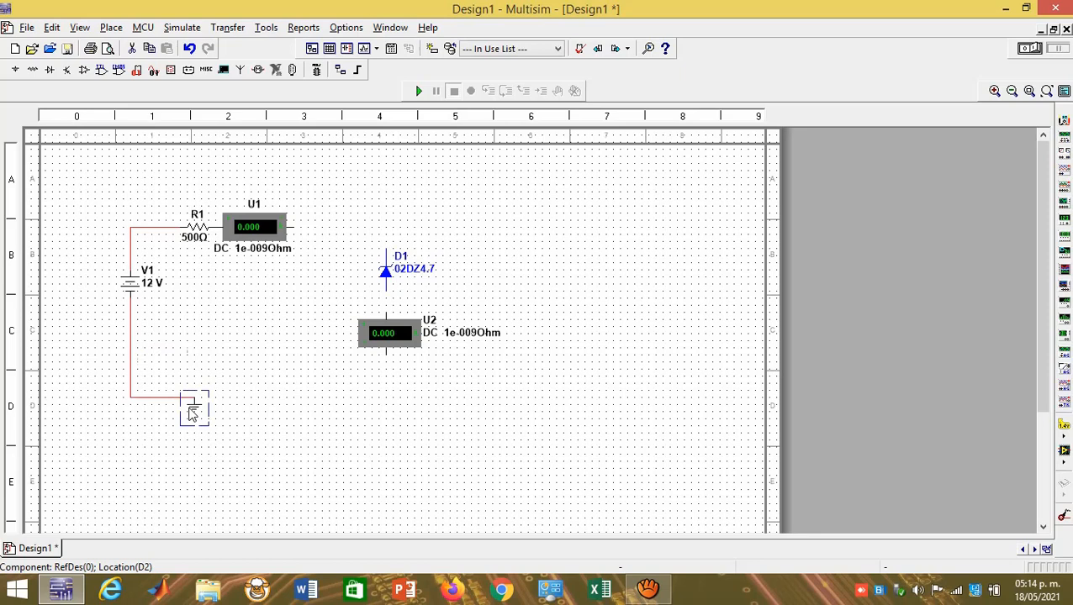
# - Wire ammeter U1, Zener diode D1 and ammeter U2 in series down to the ground connection
pyautogui.click(386, 353)
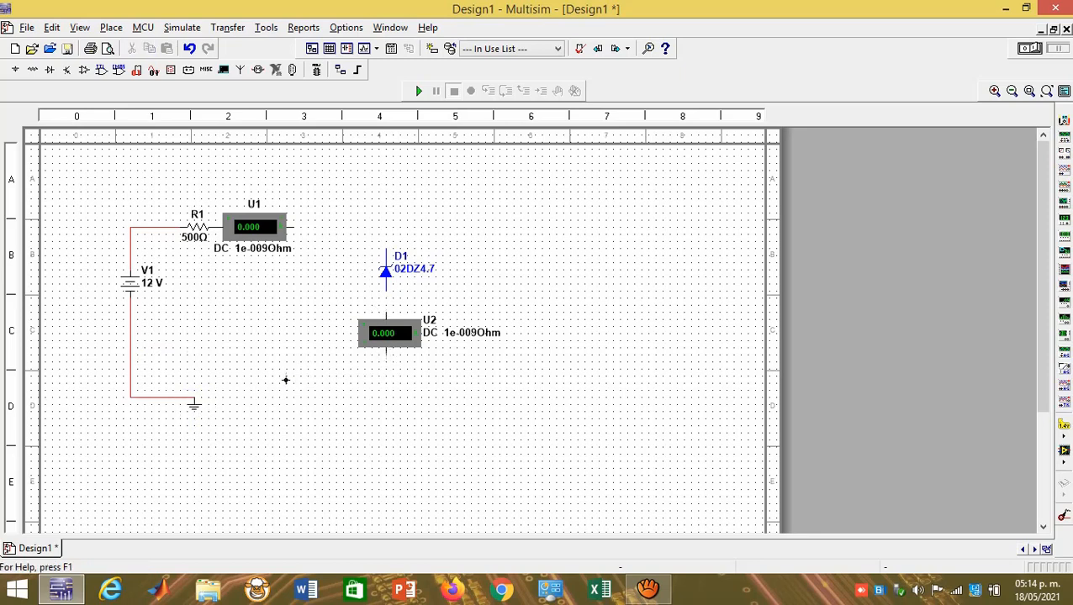
pyautogui.click(194, 392)
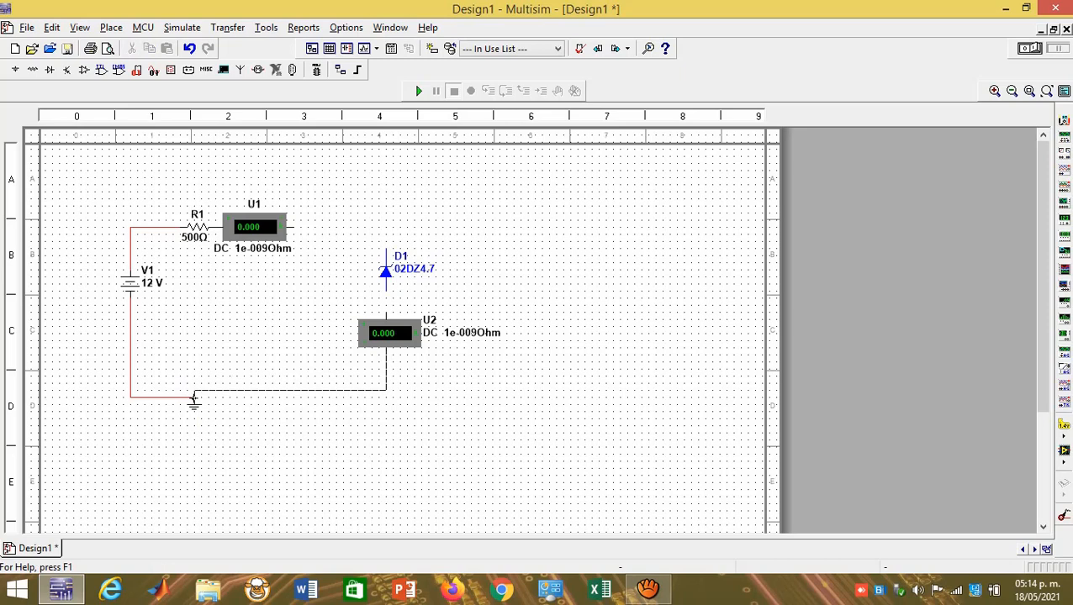
pyautogui.click(187, 397)
pyautogui.click(293, 227)
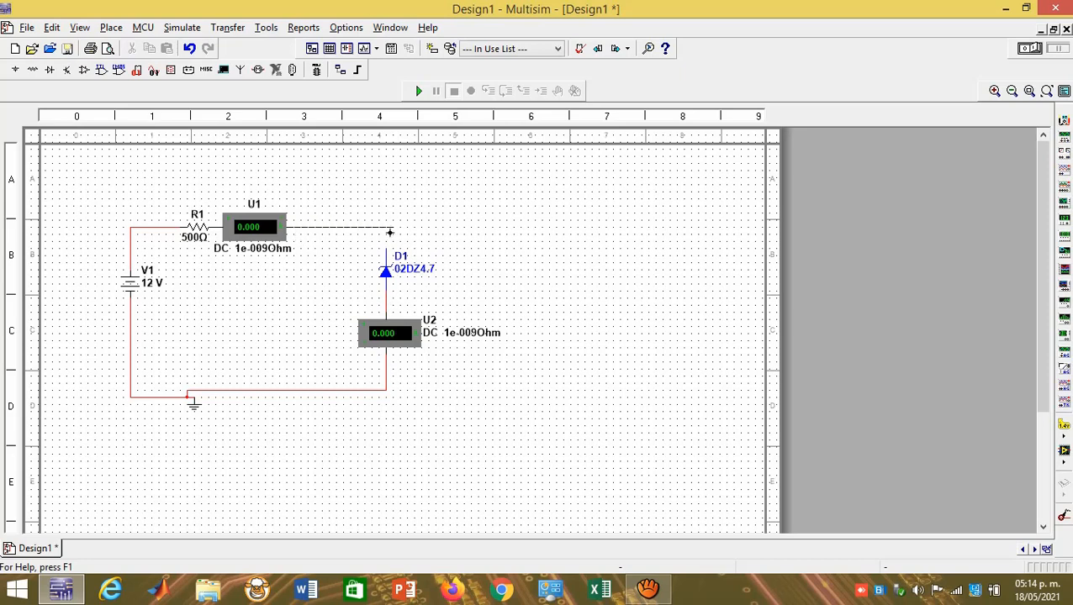
pyautogui.click(386, 249)
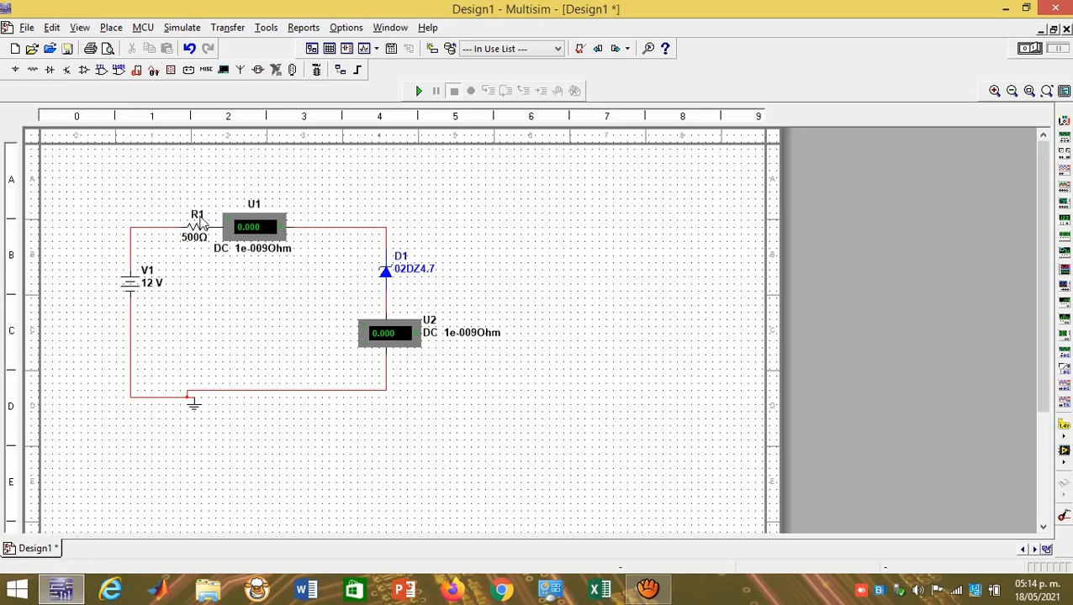
# - Place a vertical VOLTMETER_V indicator to the right of D1 and wire it in parallel with the branch containing D1 and U2
pyautogui.click(172, 71)
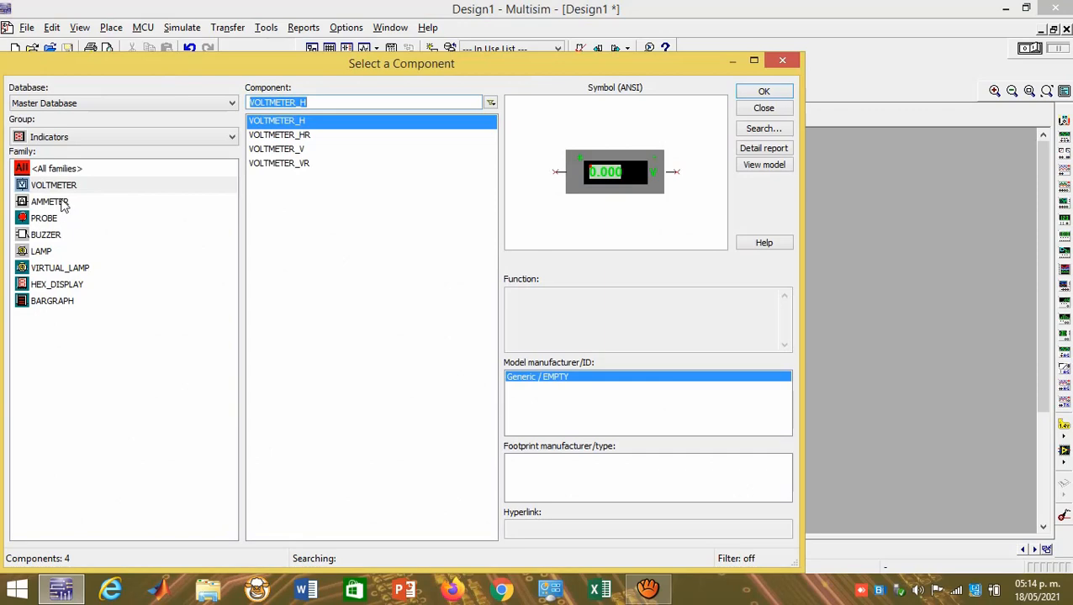
pyautogui.click(294, 150)
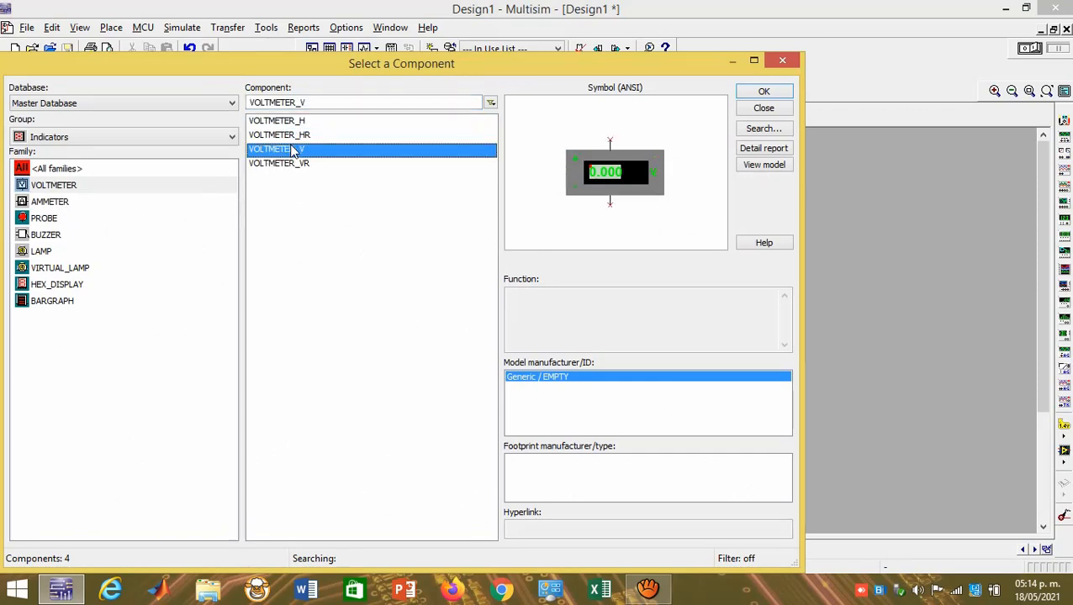
pyautogui.click(778, 94)
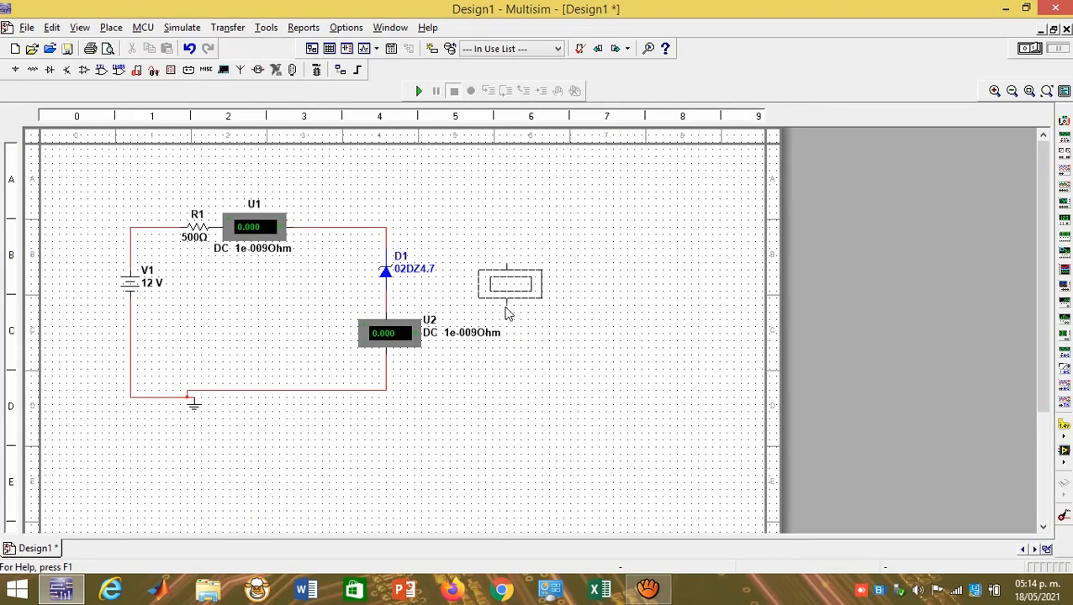
pyautogui.click(478, 311)
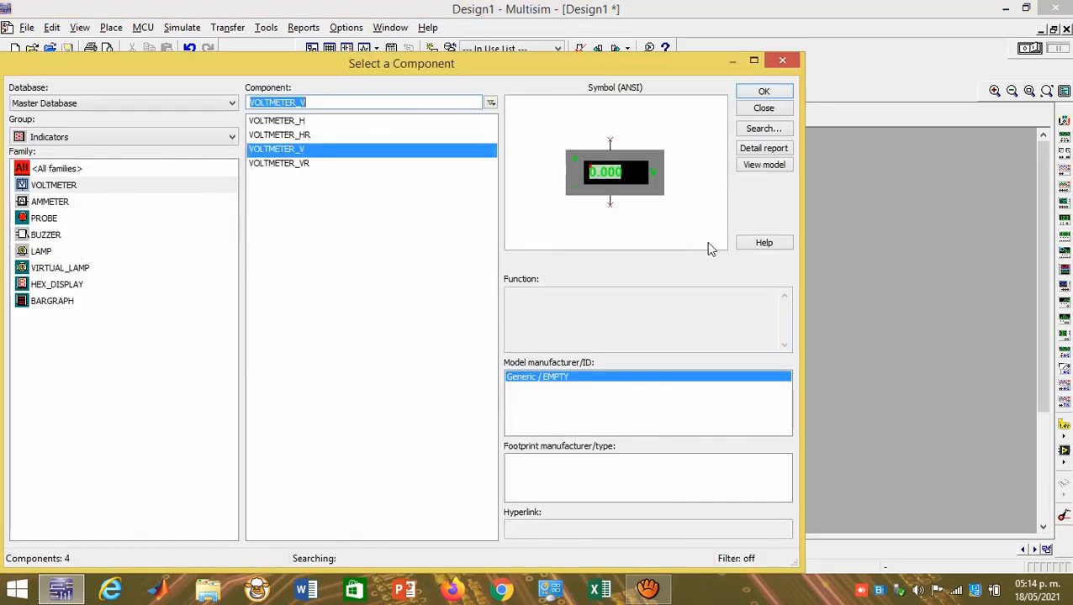
pyautogui.click(775, 61)
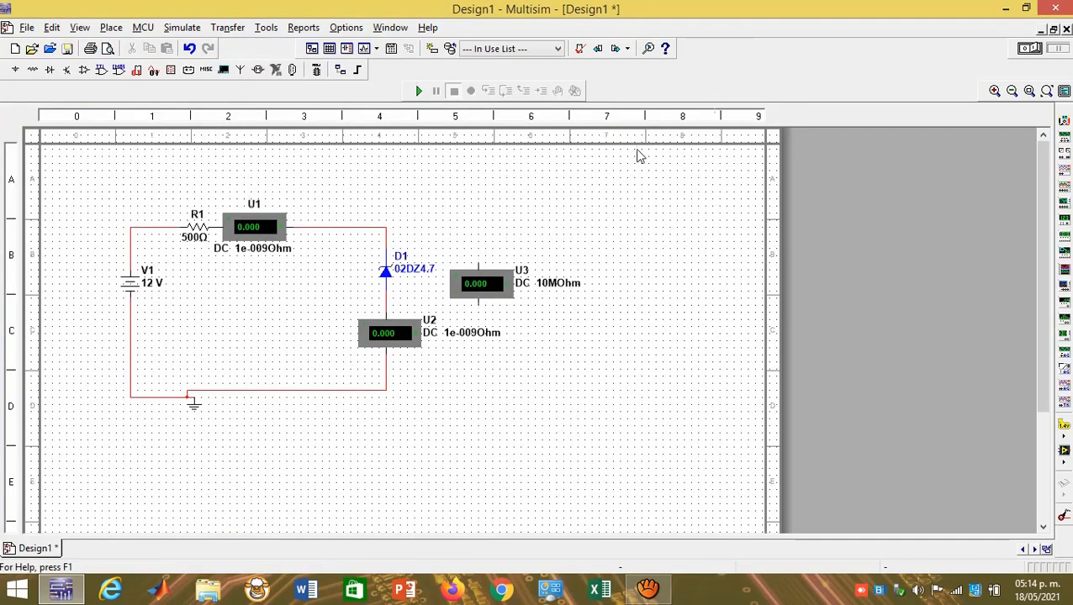
pyautogui.click(477, 264)
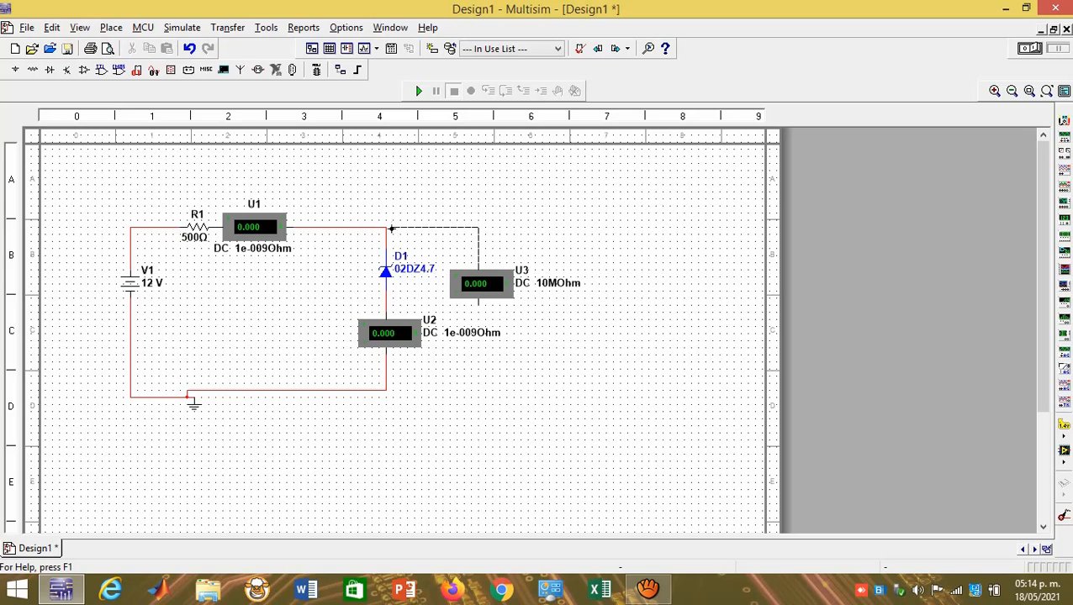
pyautogui.click(385, 227)
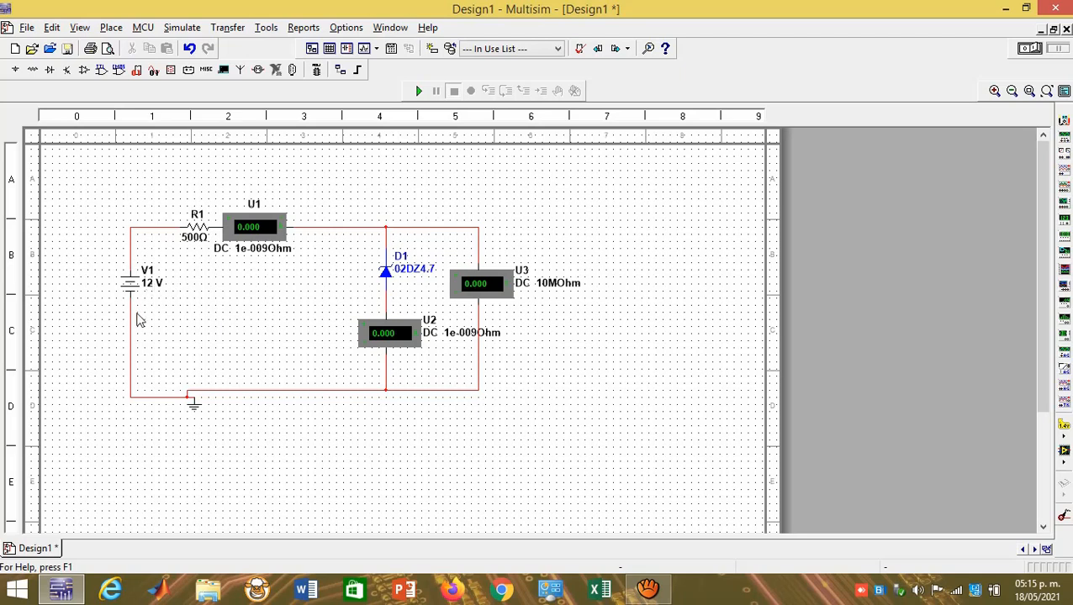
# - Run the simulation to read the ammeters and voltmeter, and stop it
pyautogui.click(421, 92)
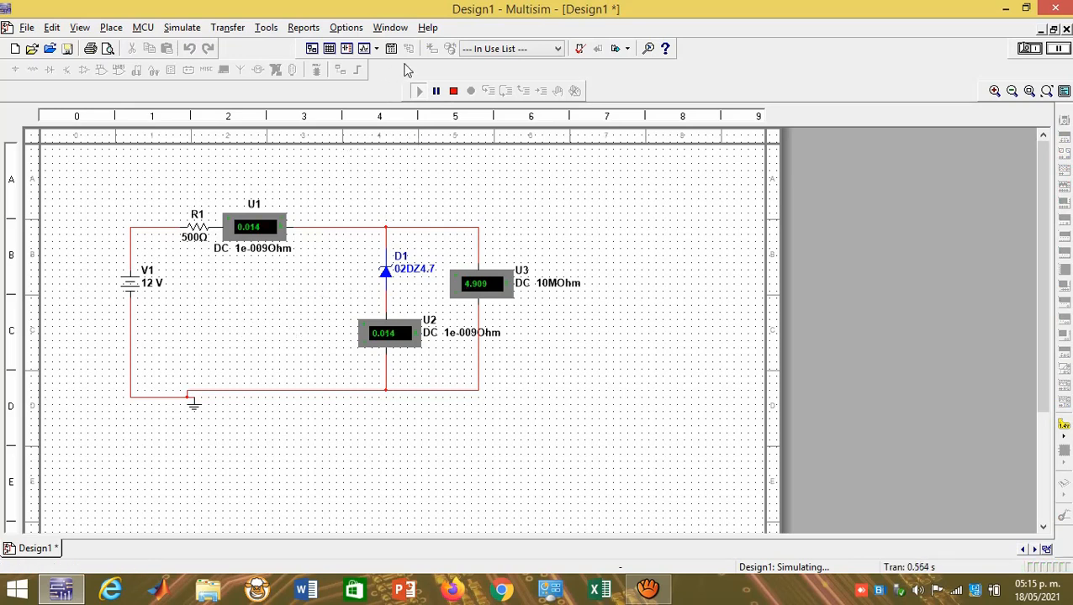
pyautogui.click(453, 90)
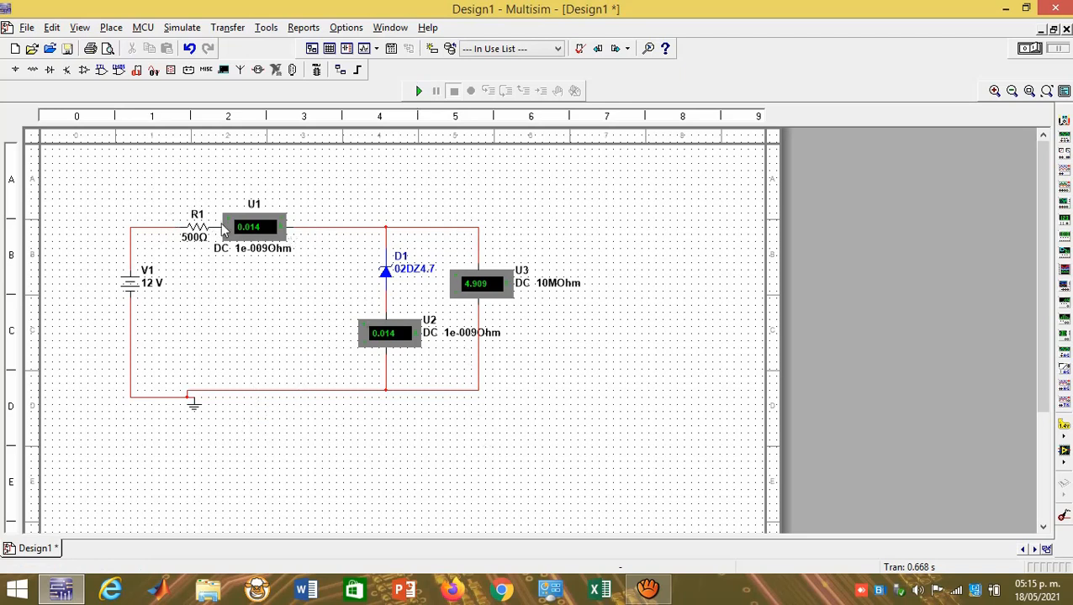
# - Move ammeter U1 away from resistor R1 and delete the wire from voltmeter U3's lower terminal to the ground line
pyautogui.moveTo(245, 226); pyautogui.dragTo(281, 227)
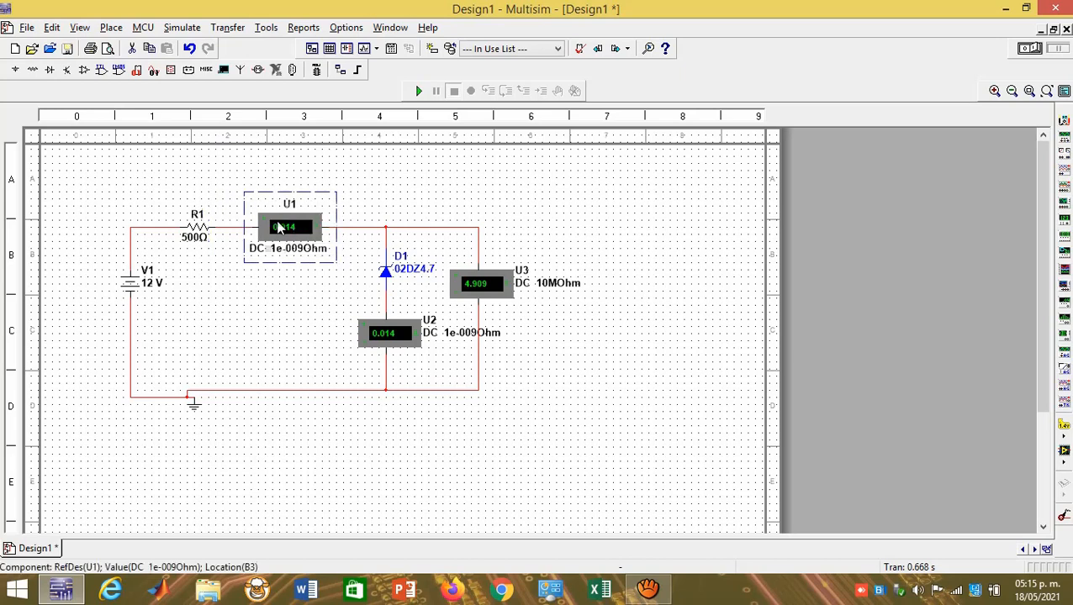
pyautogui.click(455, 390)
pyautogui.press('Delete')
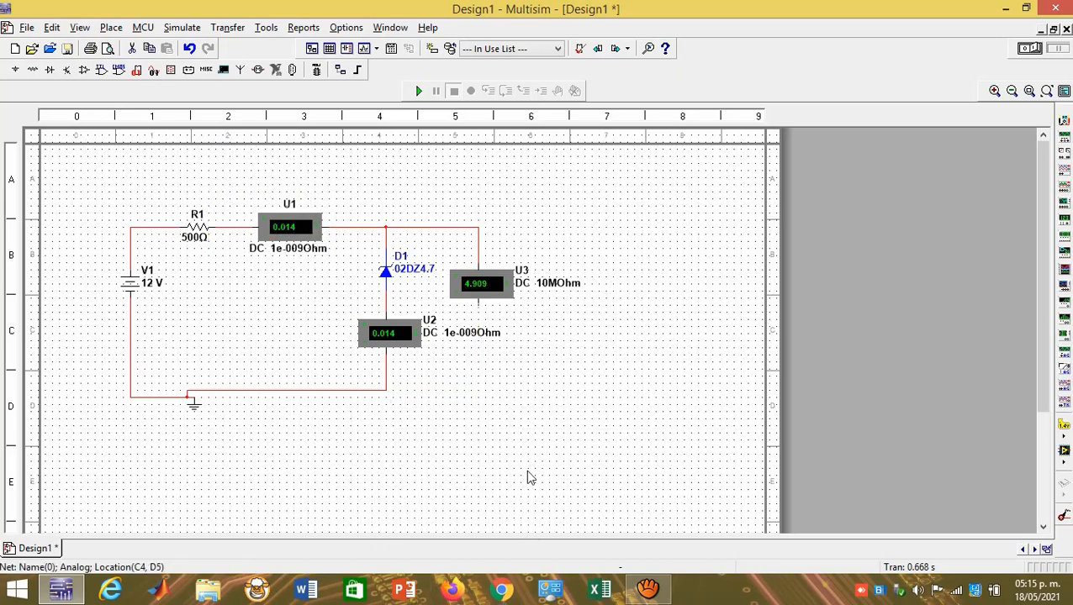
# - Copy voltmeter U3, delete the original and place the copy farther to the right of Zener diode D1
pyautogui.rightClick(484, 299)
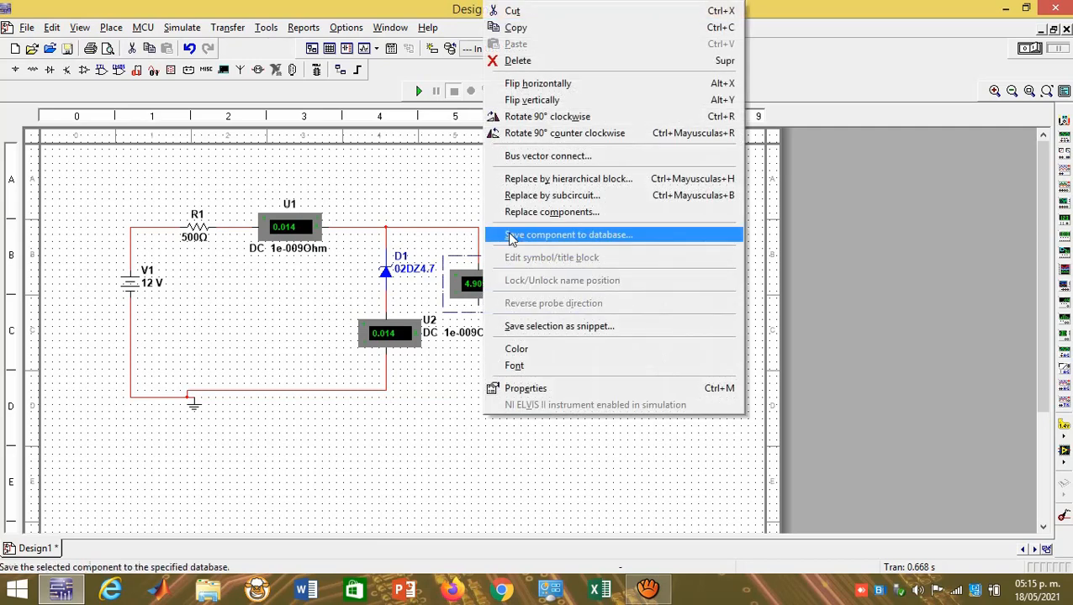
pyautogui.click(538, 28)
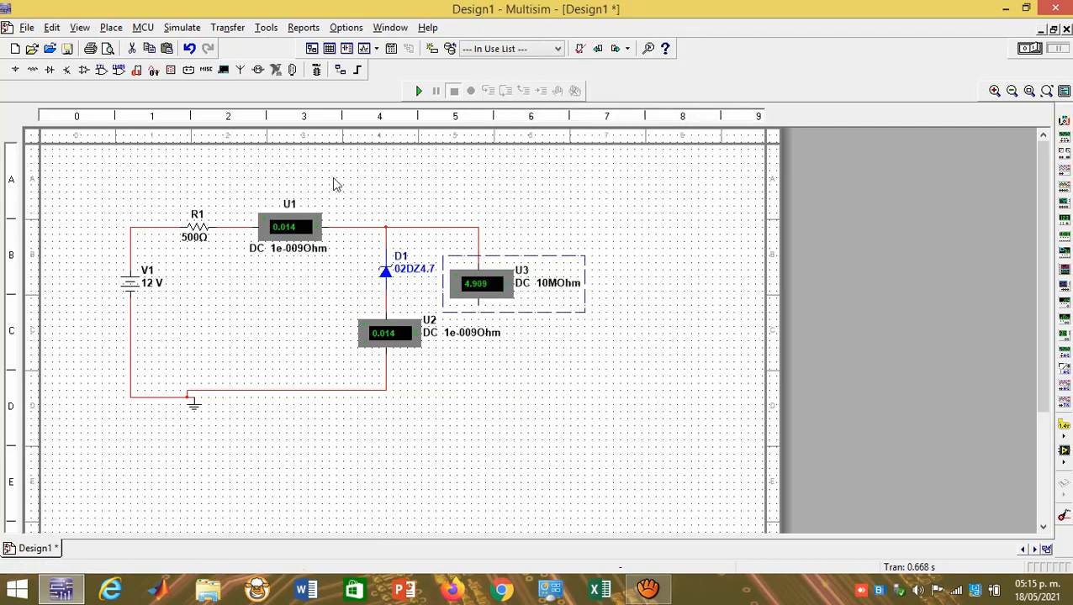
pyautogui.rightClick(333, 178)
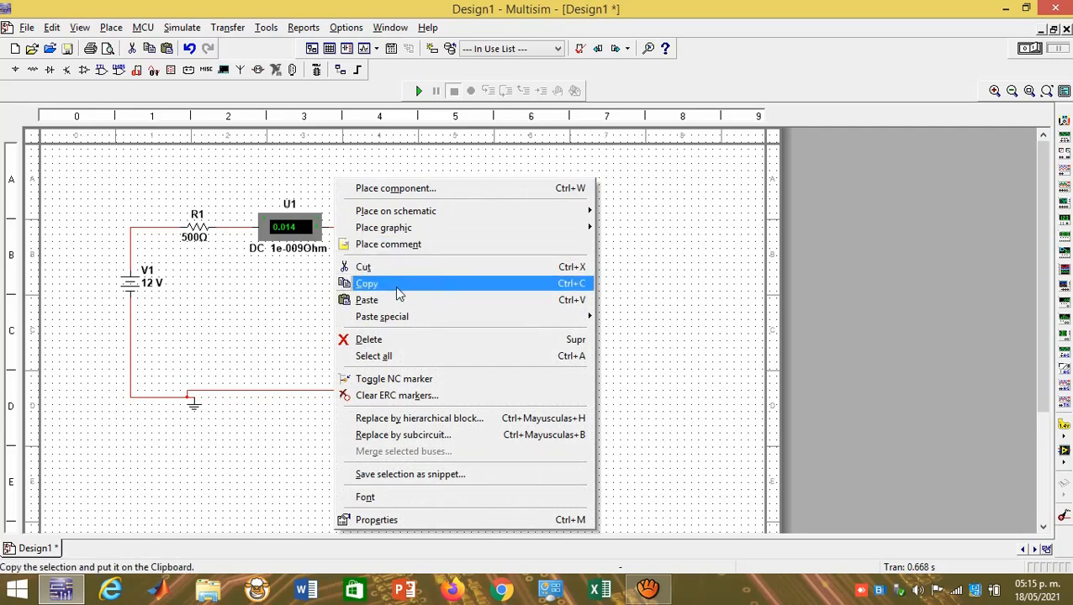
pyautogui.click(385, 304)
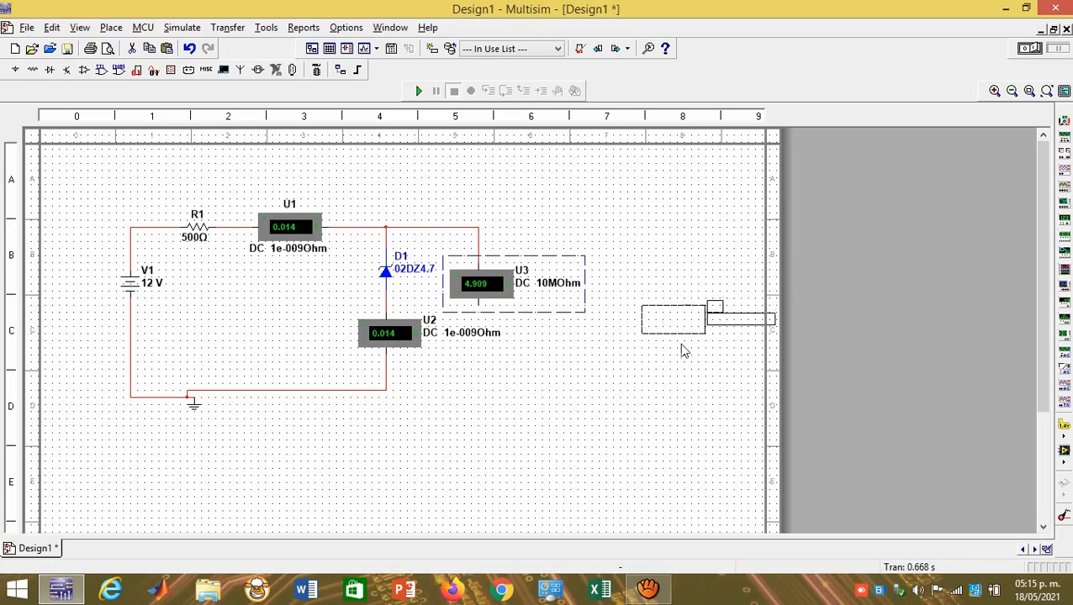
pyautogui.press('Delete')
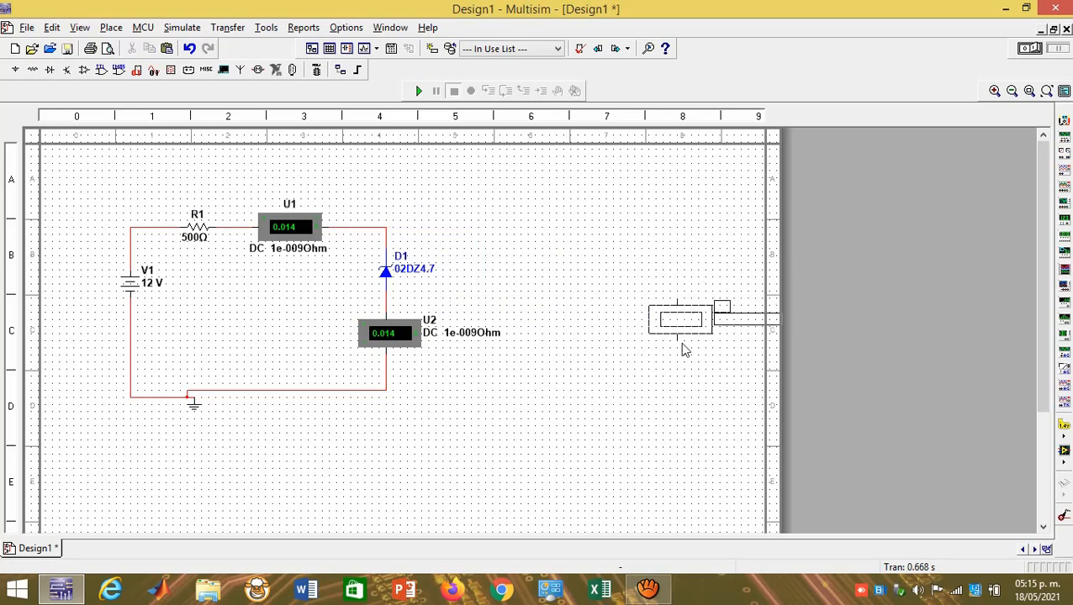
pyautogui.click(531, 281)
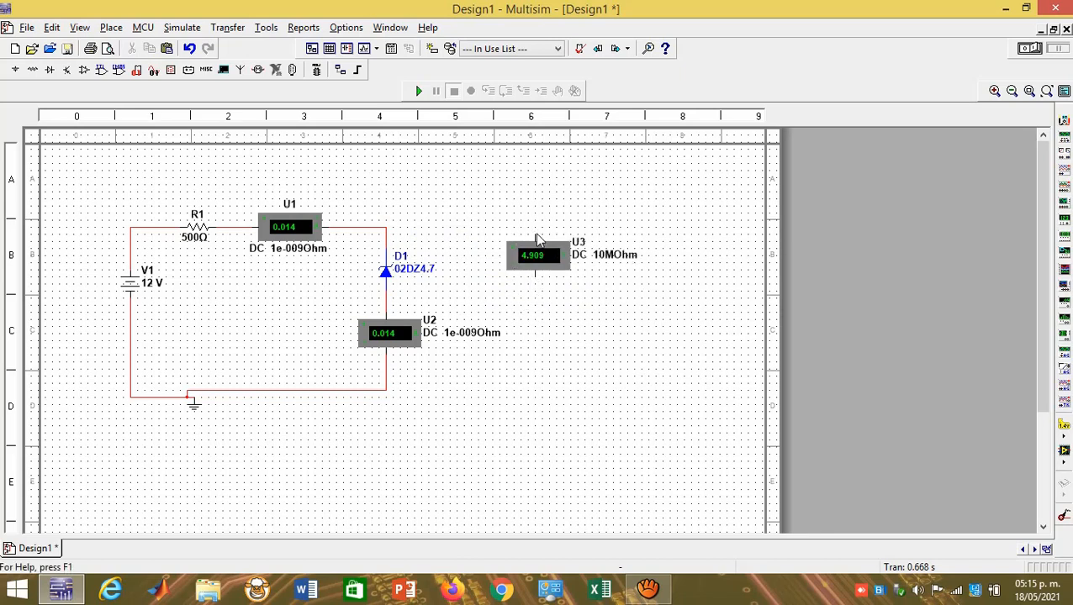
# - Wire voltmeter U3 directly across Zener diode D1, joining its lower terminal between D1 and ammeter U2
pyautogui.click(536, 238)
pyautogui.click(386, 226)
pyautogui.click(533, 276)
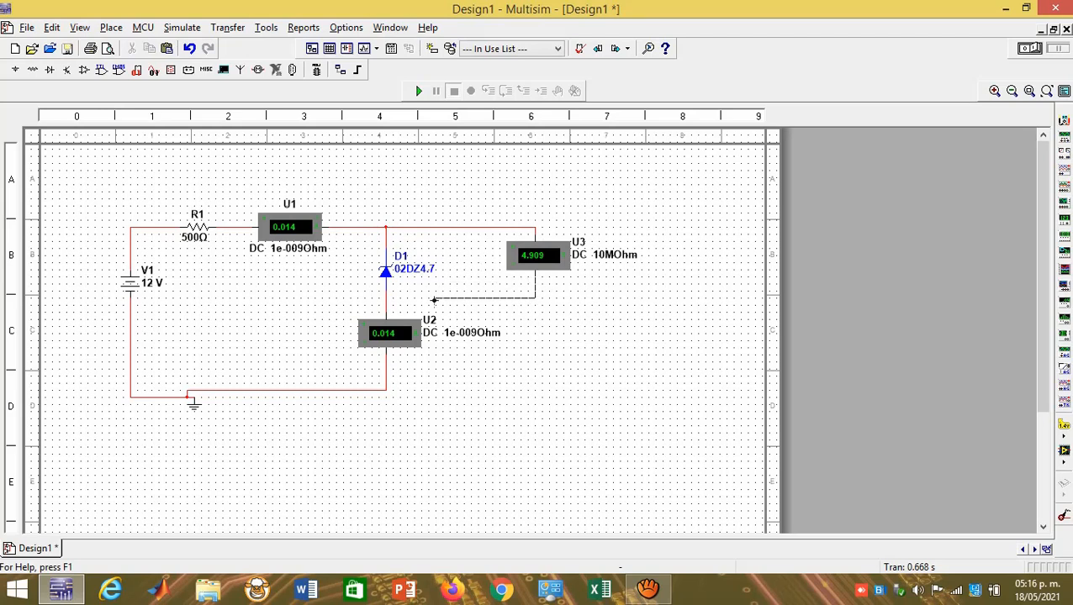
pyautogui.click(386, 296)
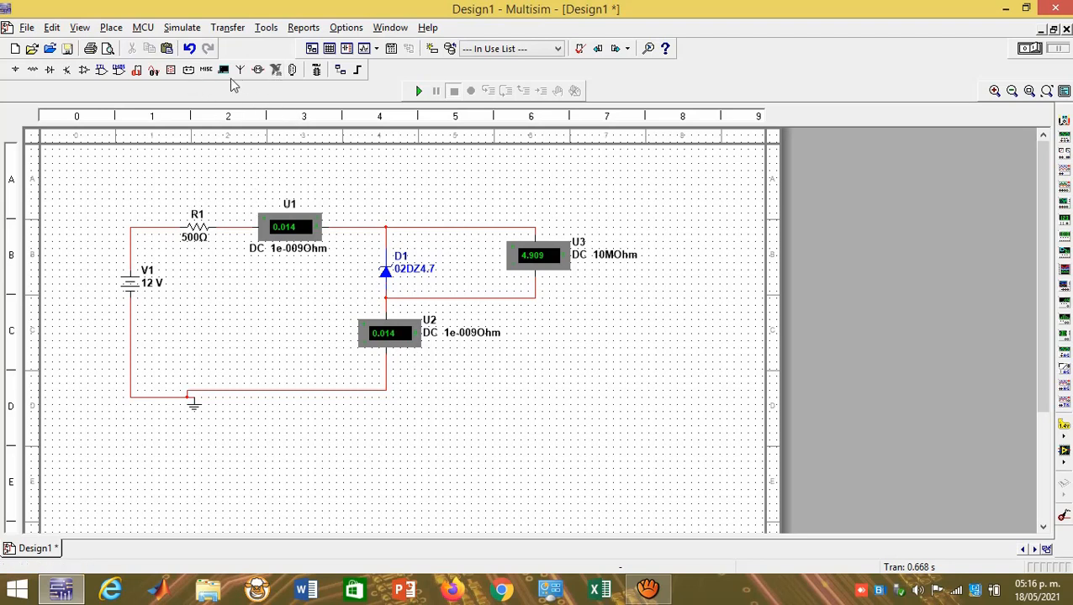
# - Place a VOLTMETER_H indicator above resistor R1 and wire it across the resistor
pyautogui.click(171, 70)
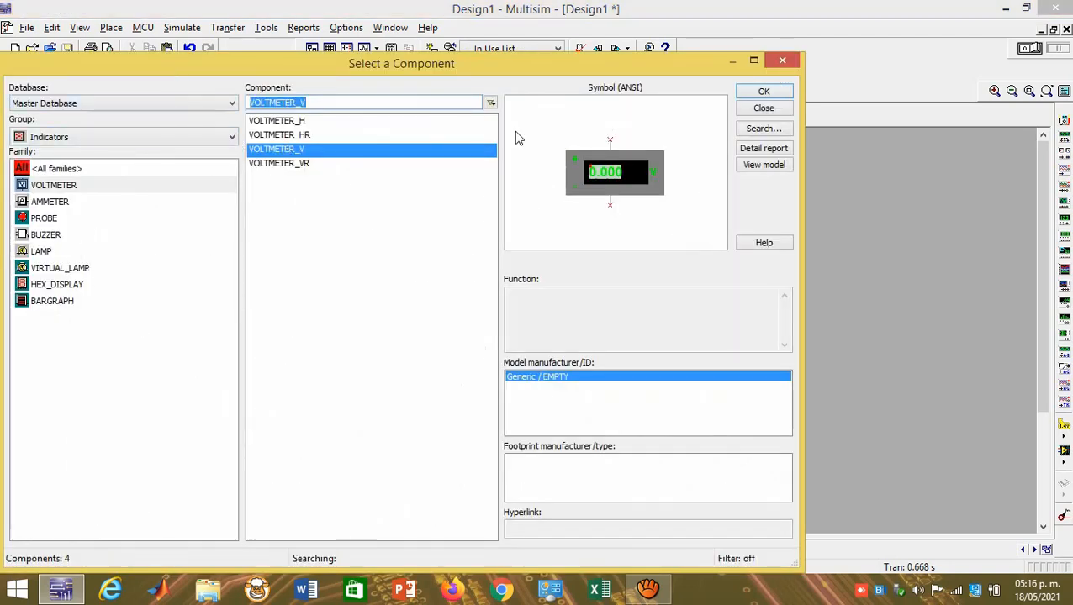
pyautogui.click(301, 122)
pyautogui.click(763, 91)
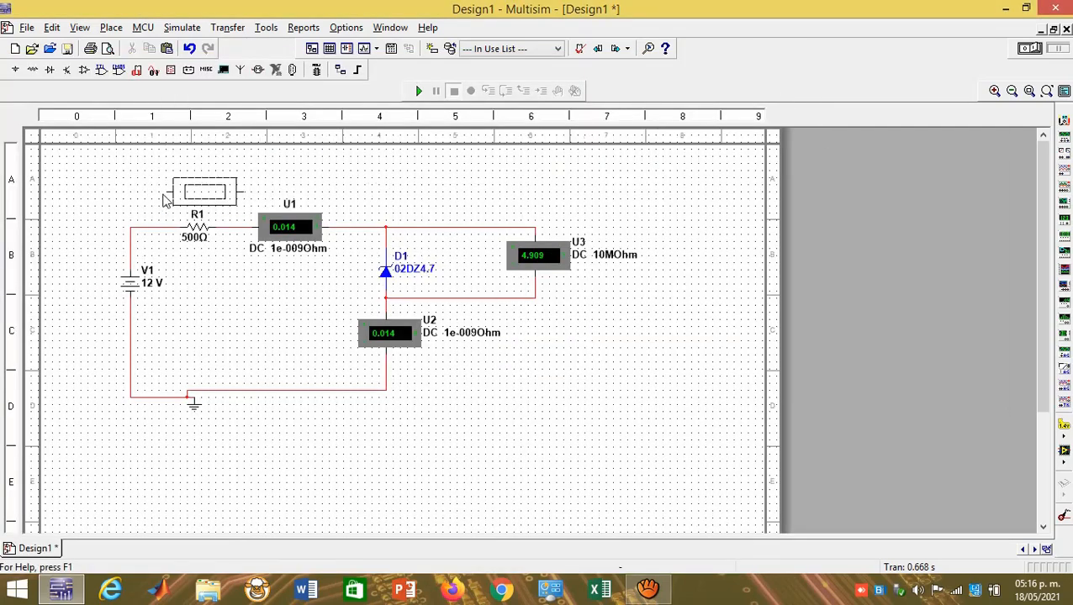
pyautogui.press('Escape')
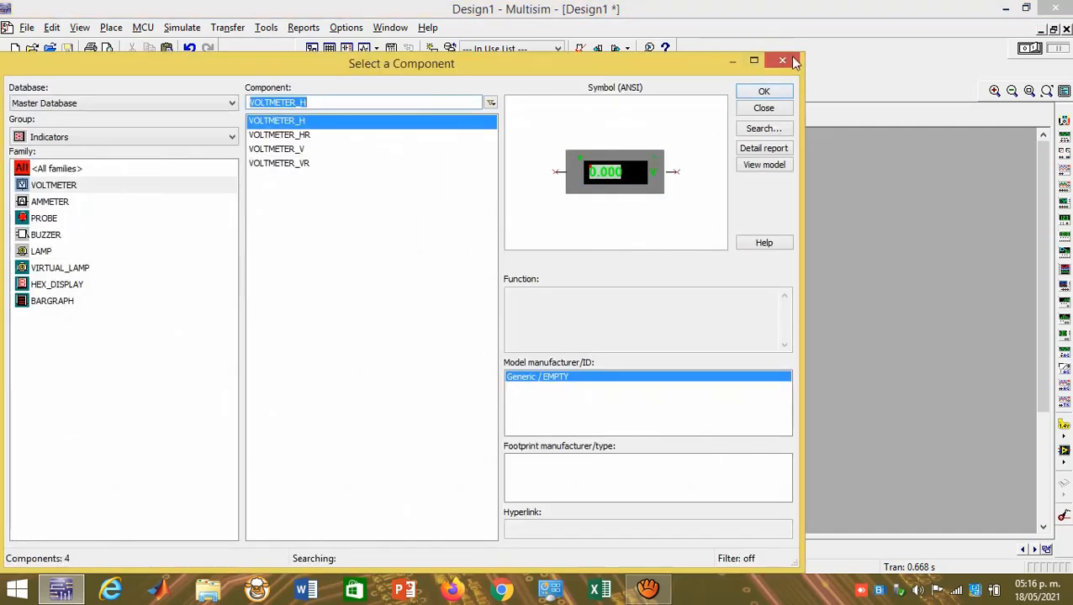
pyautogui.click(785, 61)
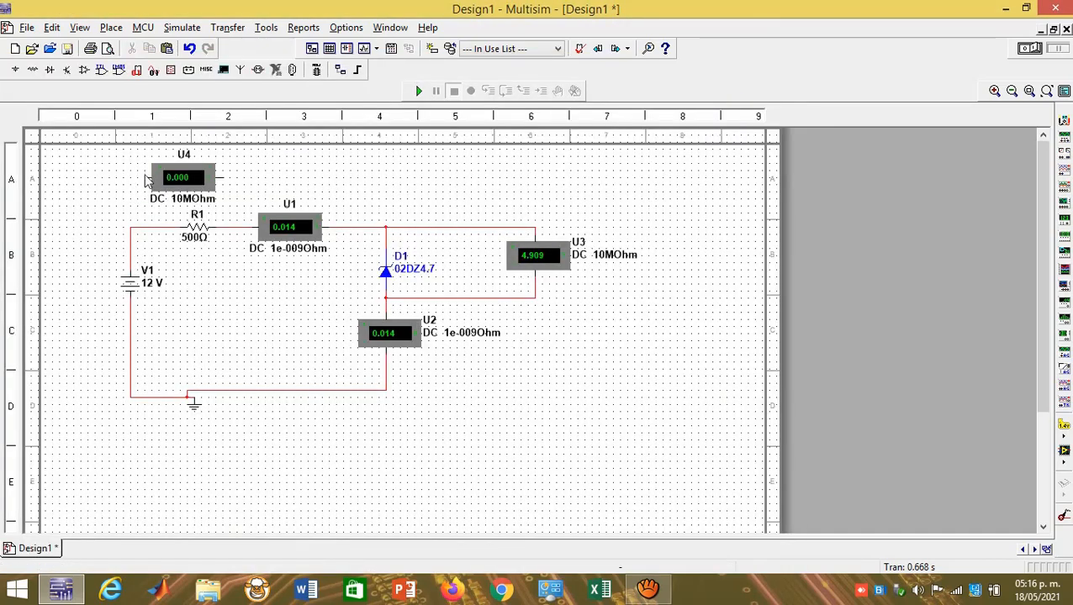
pyautogui.click(143, 225)
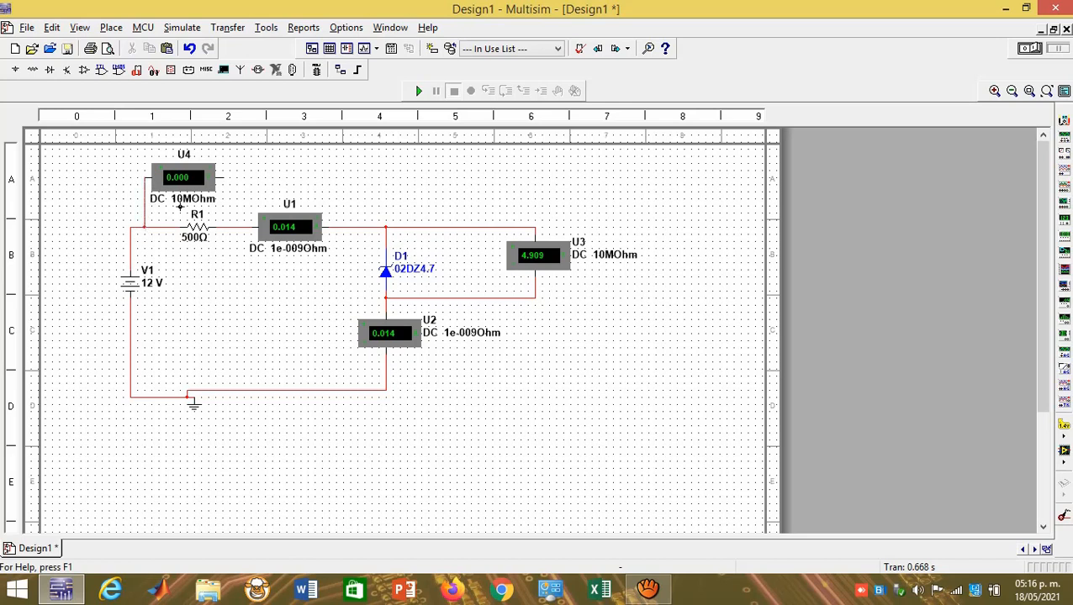
pyautogui.click(223, 178)
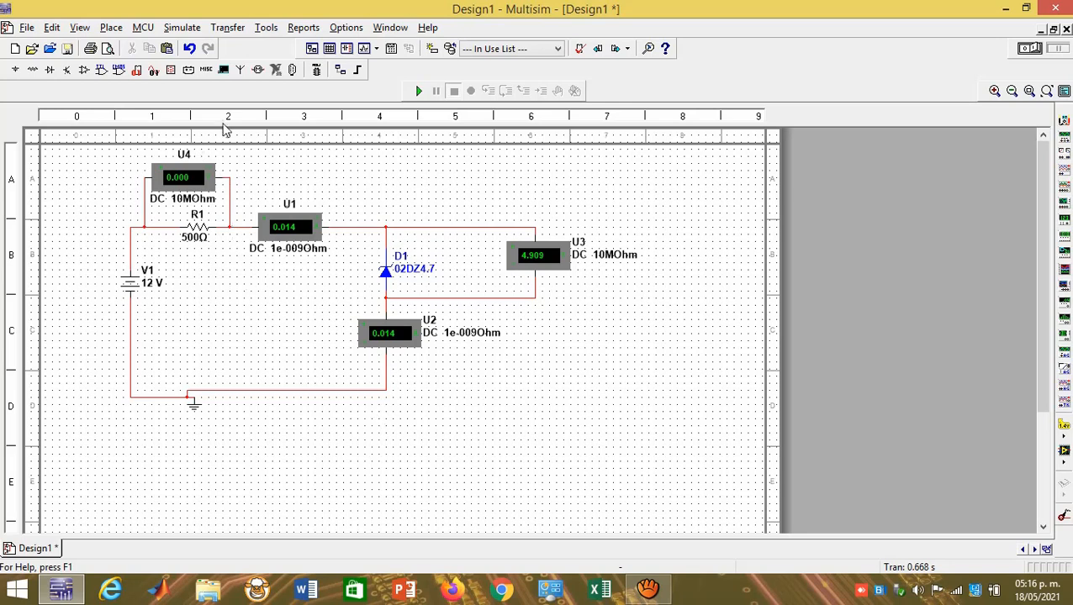
# - Run the simulation to read the voltage across R1 along with the other meters, and stop it
pyautogui.click(418, 92)
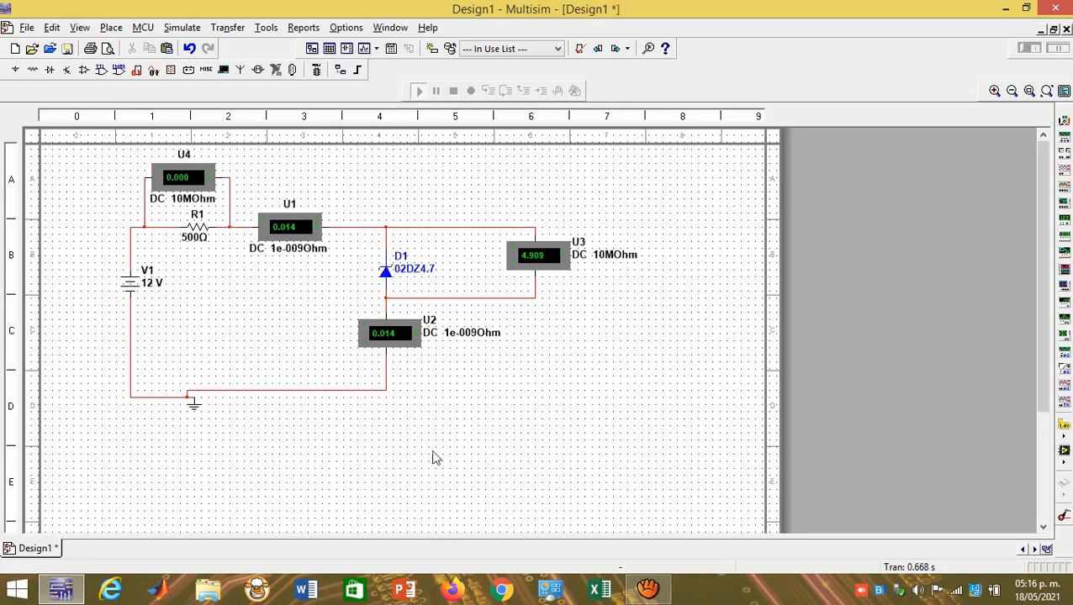
pyautogui.press('F5')
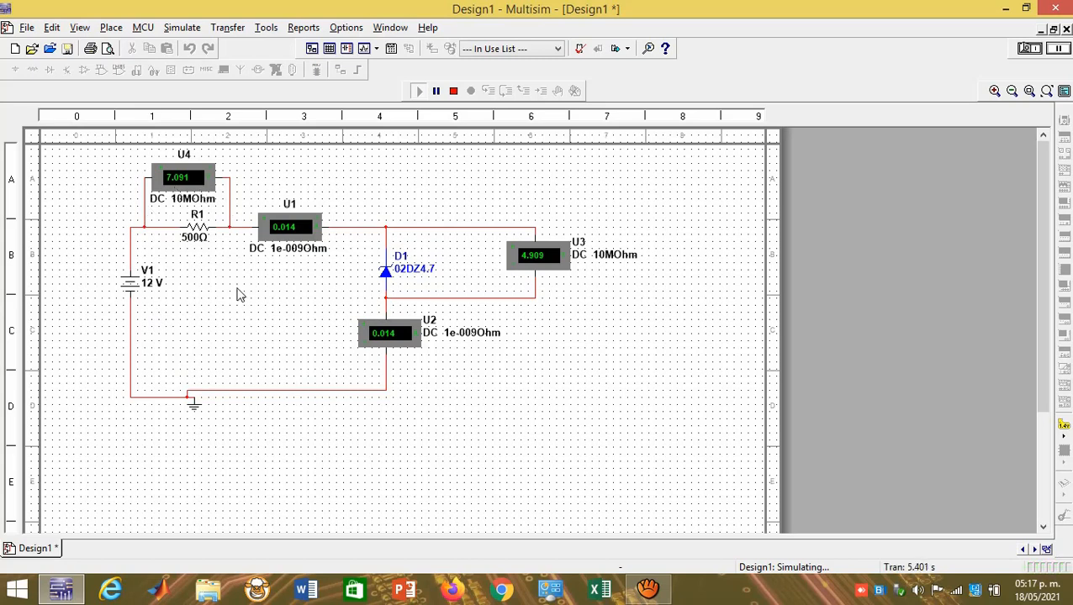
pyautogui.click(454, 92)
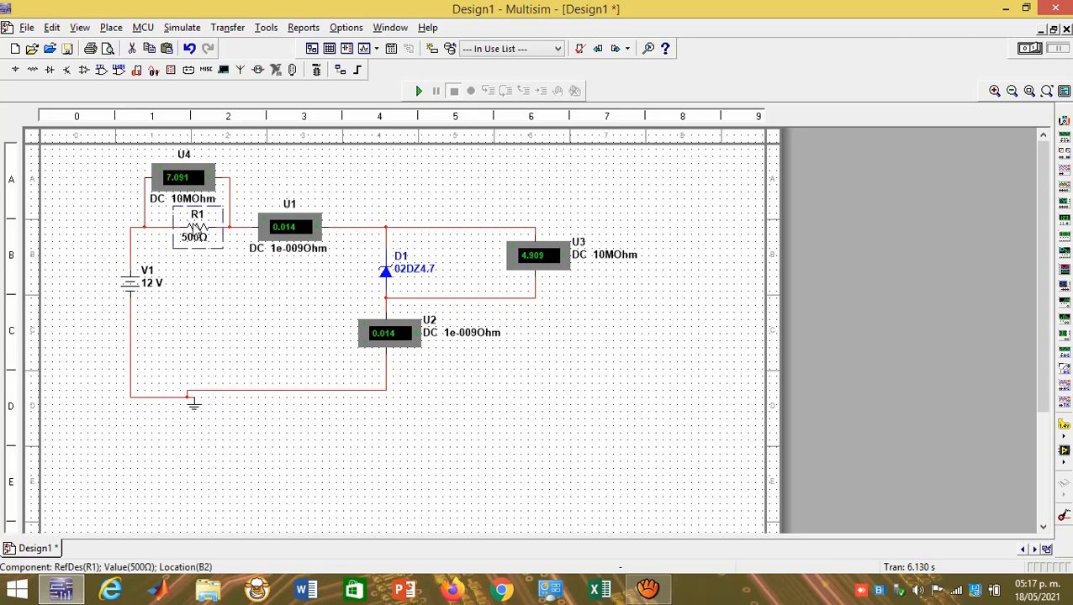
# - Set resistor R1 to 1 kΩ, and run the simulation to read the meters before stopping it
pyautogui.doubleClick(195, 228)
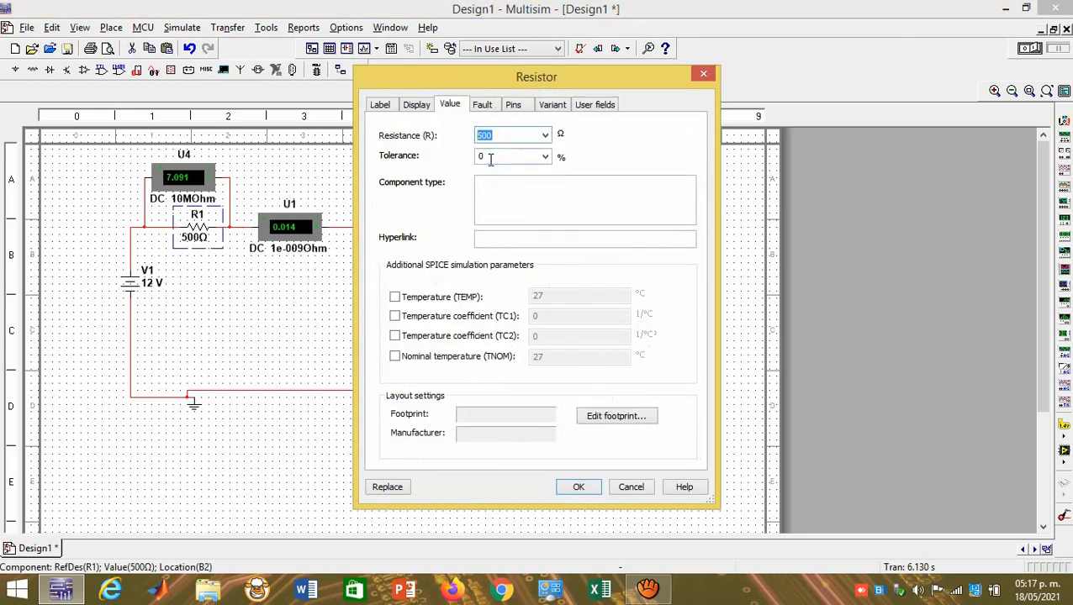
pyautogui.write('1k')
pyautogui.click(580, 488)
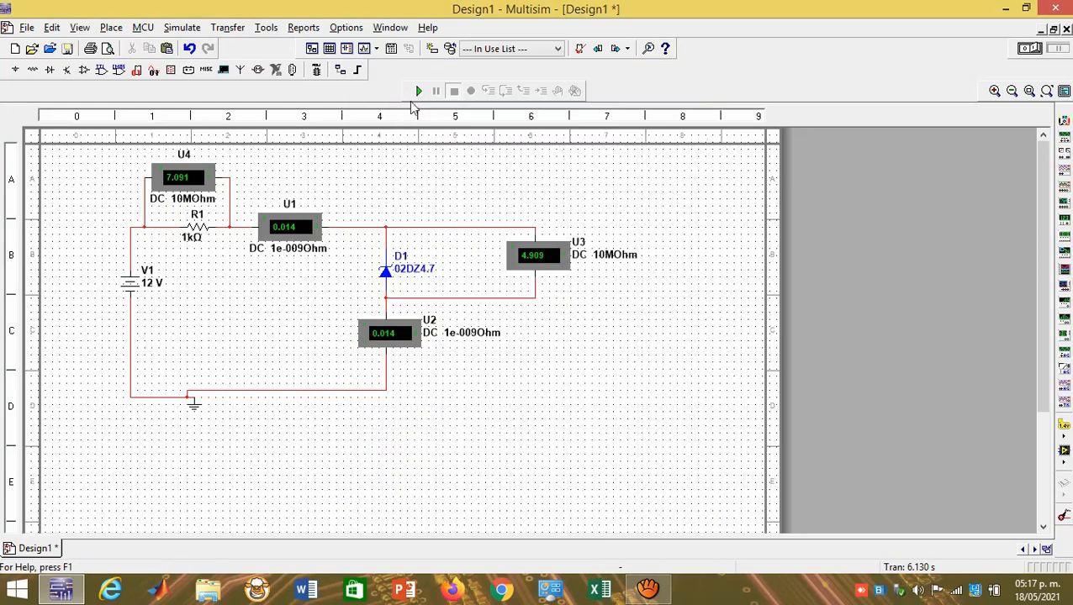
pyautogui.click(415, 92)
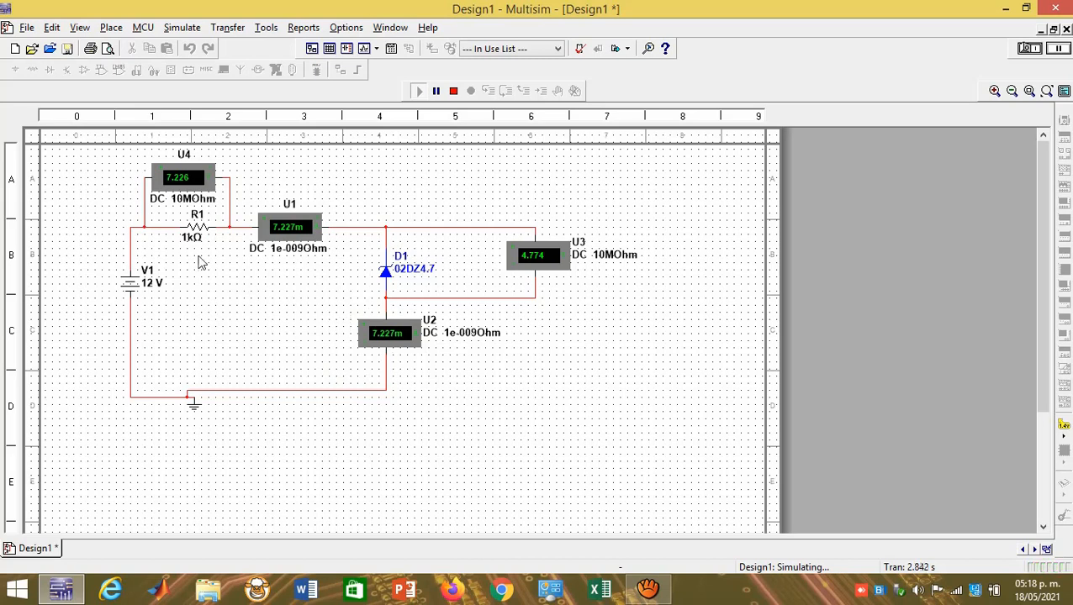
pyautogui.click(453, 91)
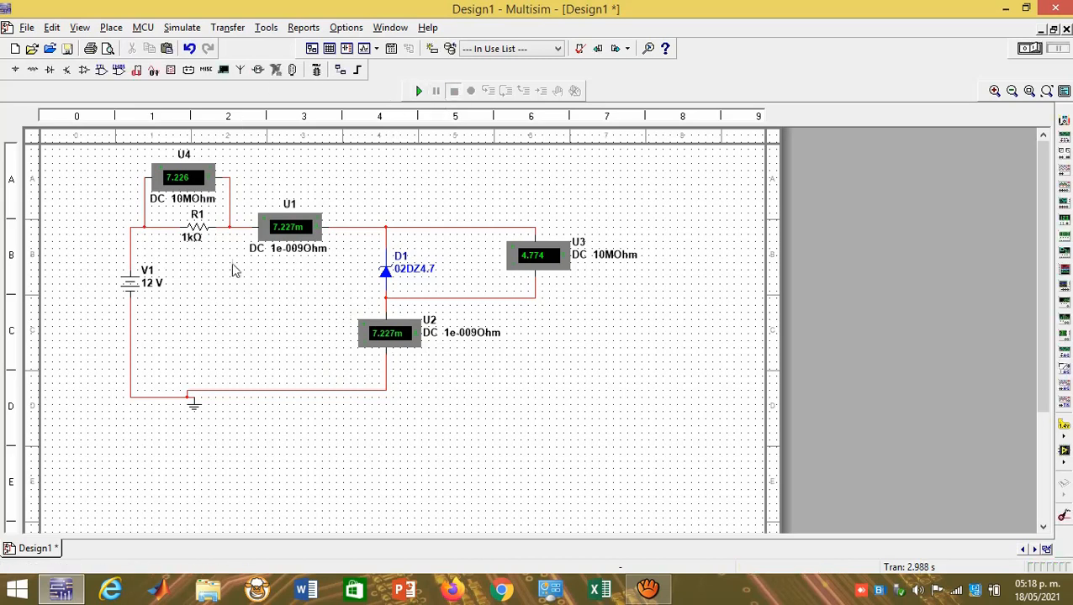
# - Set resistor R1 to 500 Ω and move voltmeter U3 closer to Zener diode D1
pyautogui.doubleClick(196, 227)
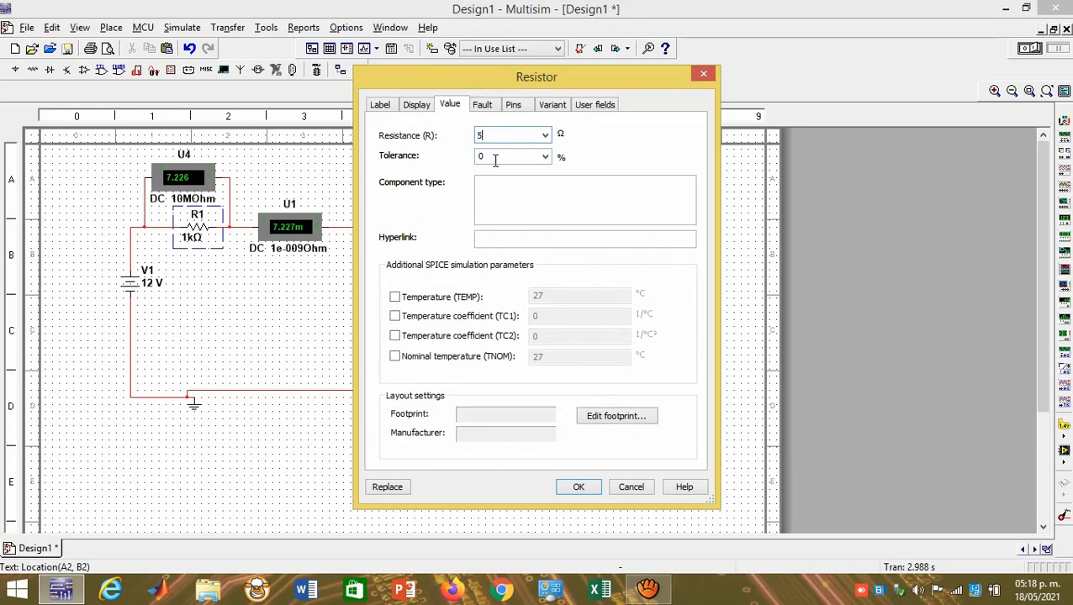
pyautogui.click(580, 487)
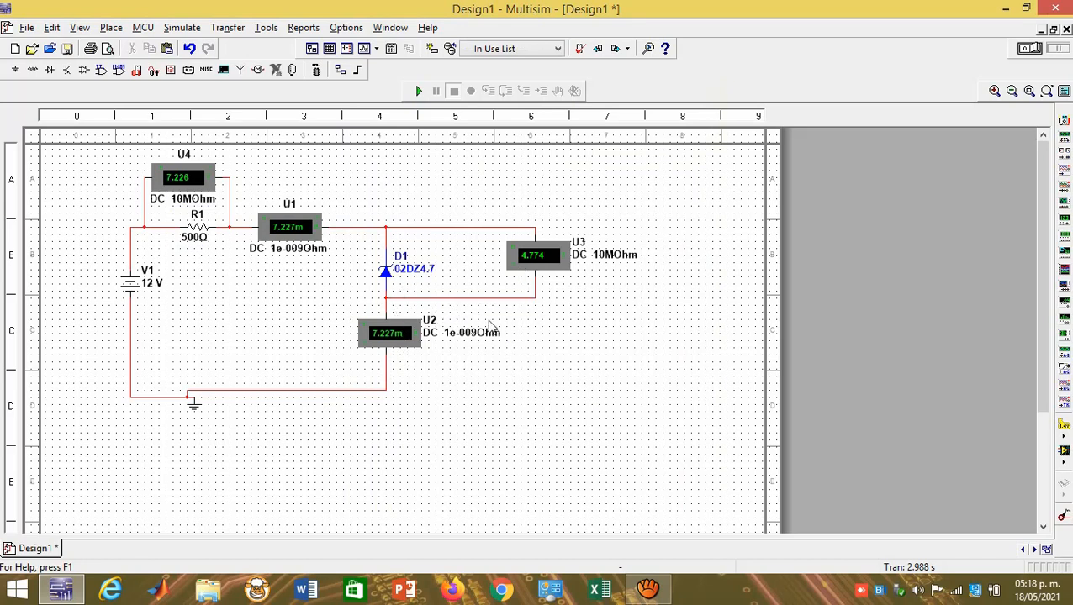
pyautogui.click(535, 259)
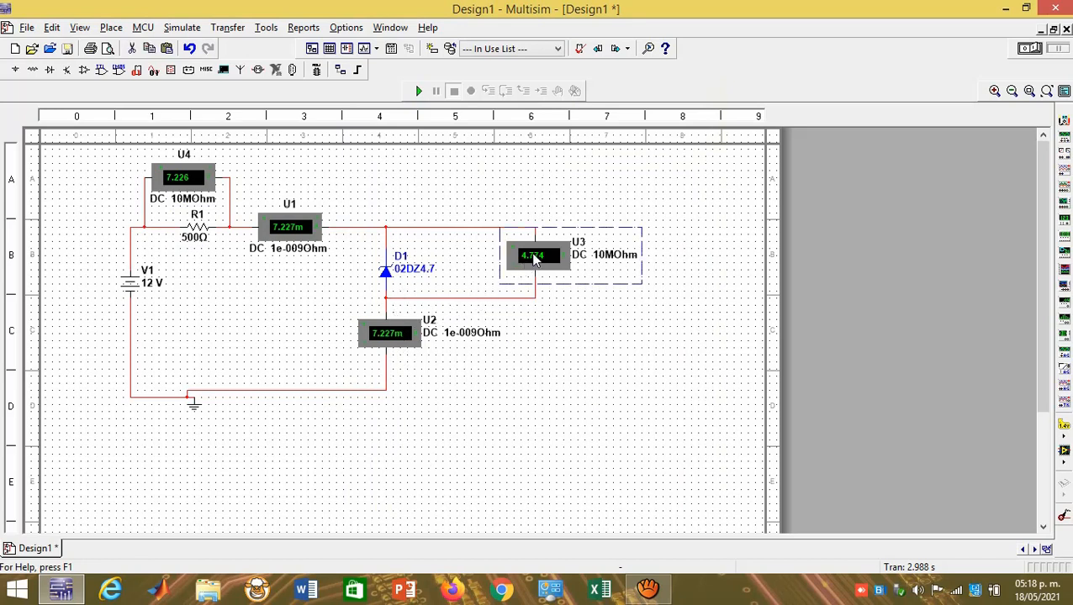
pyautogui.moveTo(534, 259); pyautogui.dragTo(473, 259)
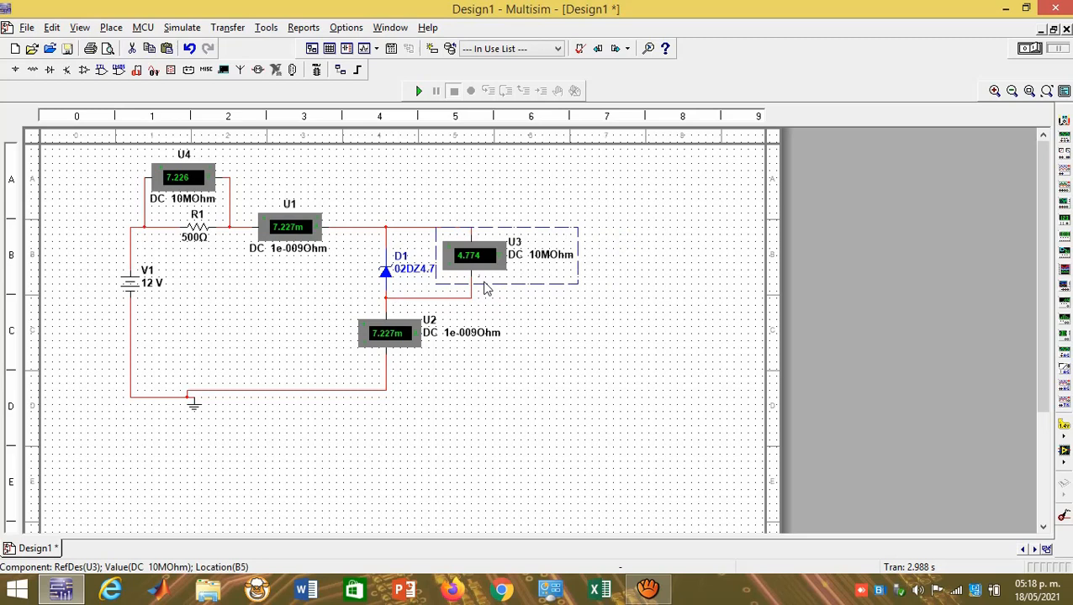
pyautogui.click(525, 368)
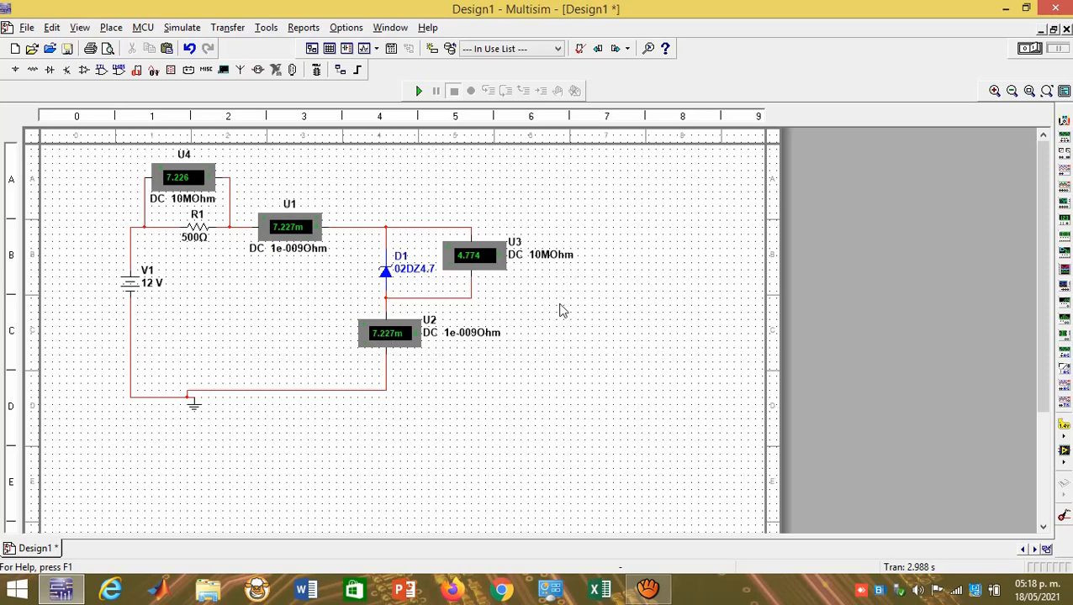
# - Place a copy of resistor R1 to the right of voltmeter U3 and rotate the copy 90° clockwise
pyautogui.click(32, 71)
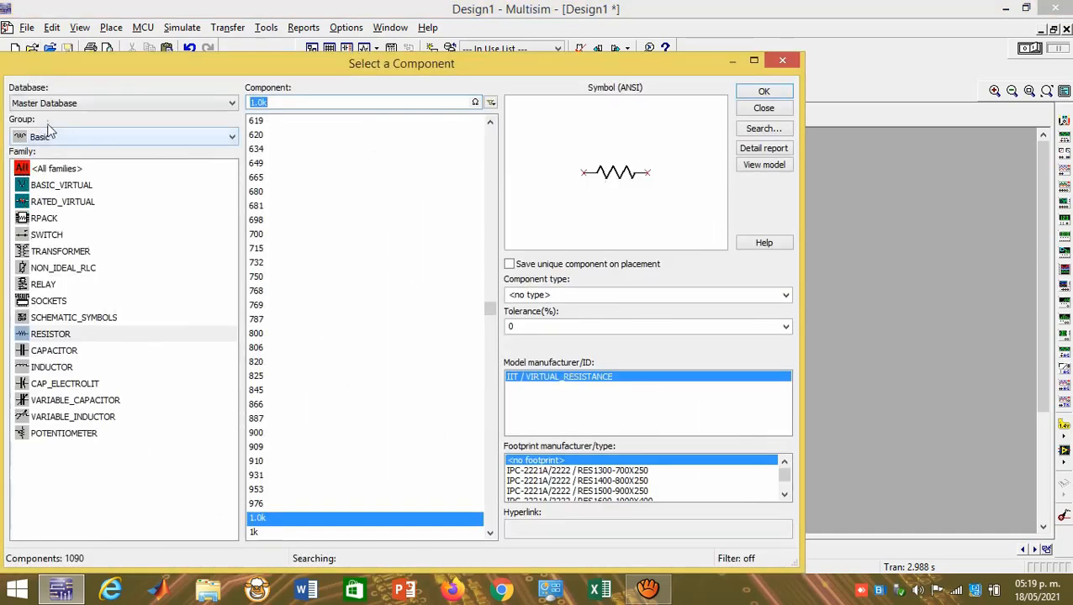
pyautogui.click(777, 60)
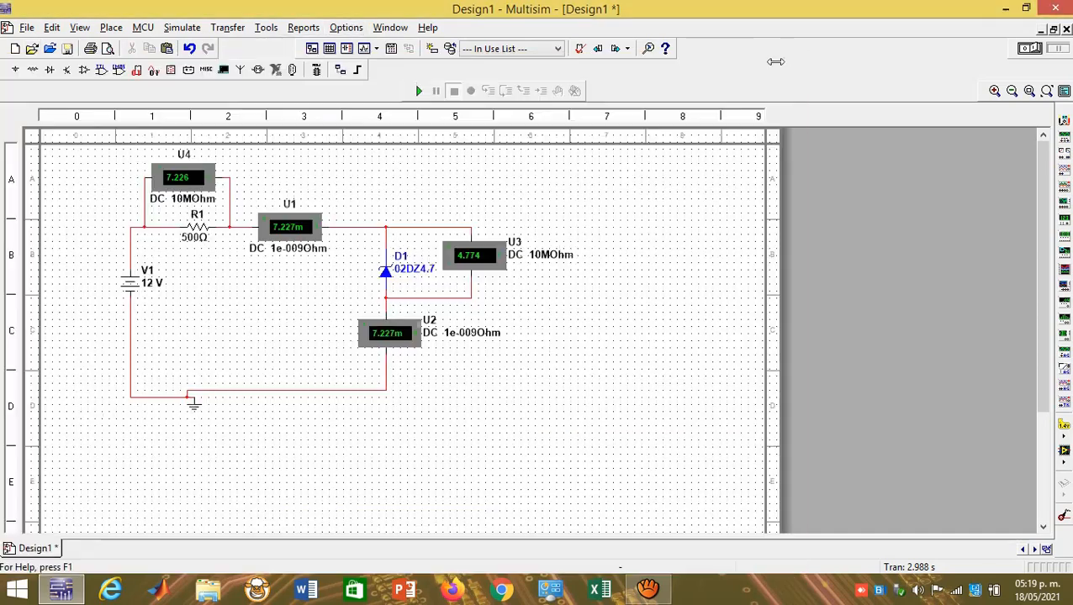
pyautogui.click(202, 229)
pyautogui.rightClick(202, 229)
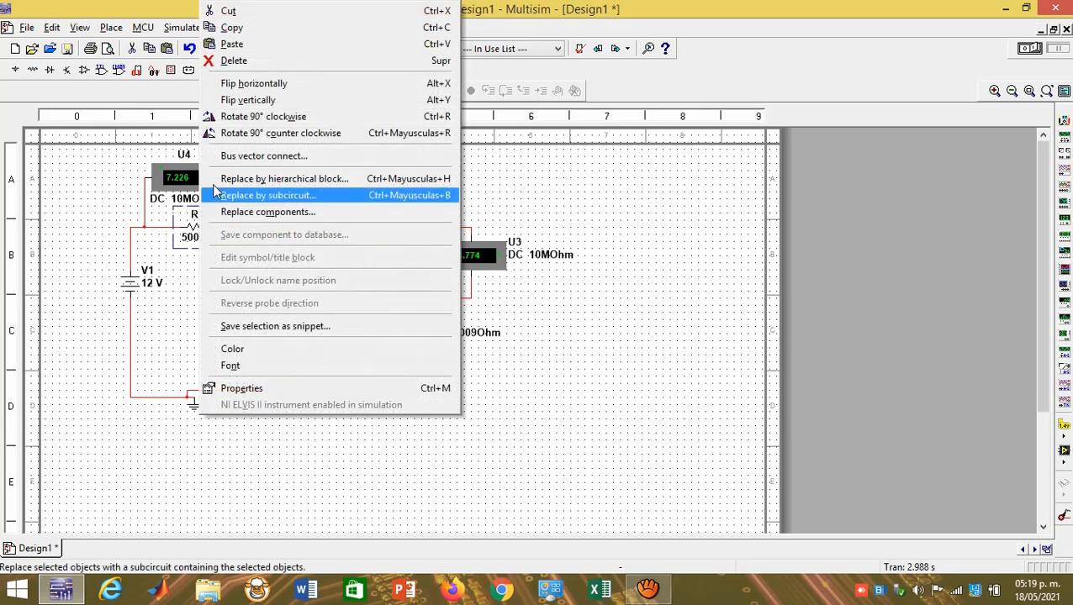
pyautogui.click(702, 398)
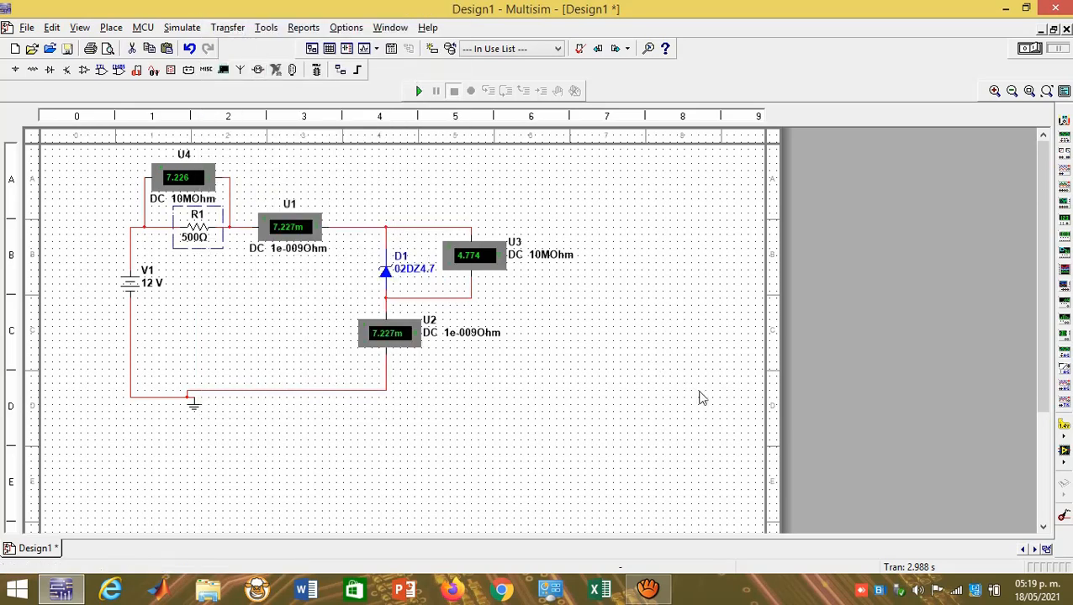
pyautogui.rightClick(637, 272)
pyautogui.click(666, 121)
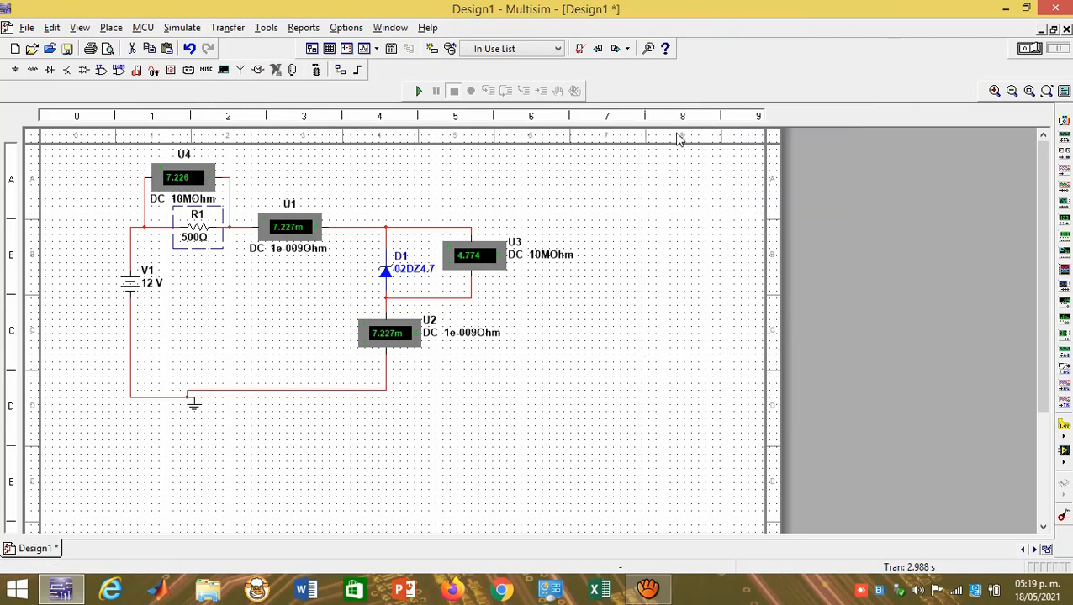
pyautogui.click(622, 269)
pyautogui.rightClick(632, 269)
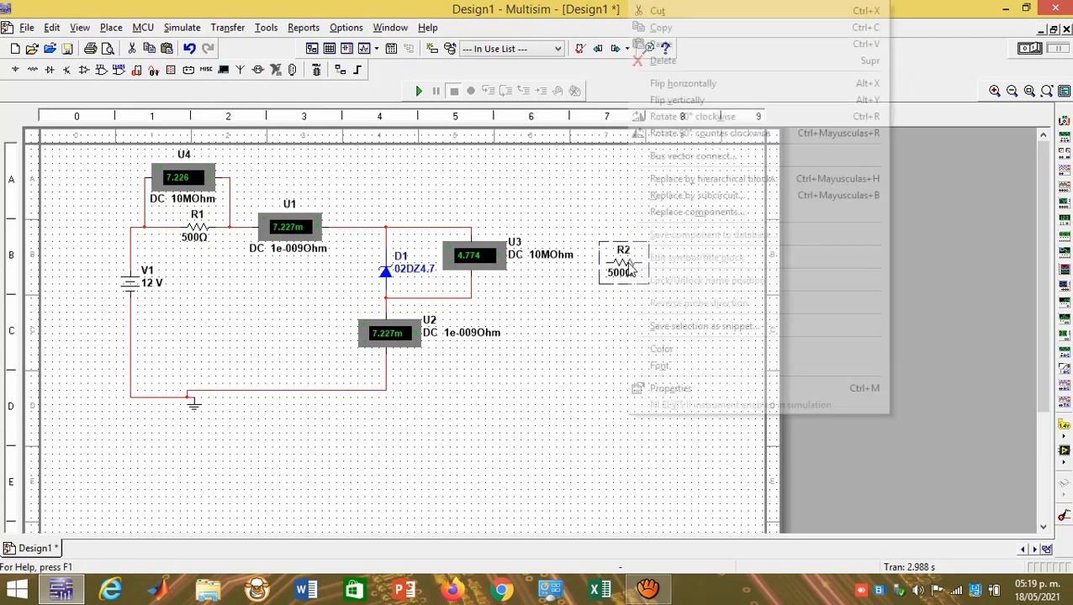
pyautogui.click(652, 113)
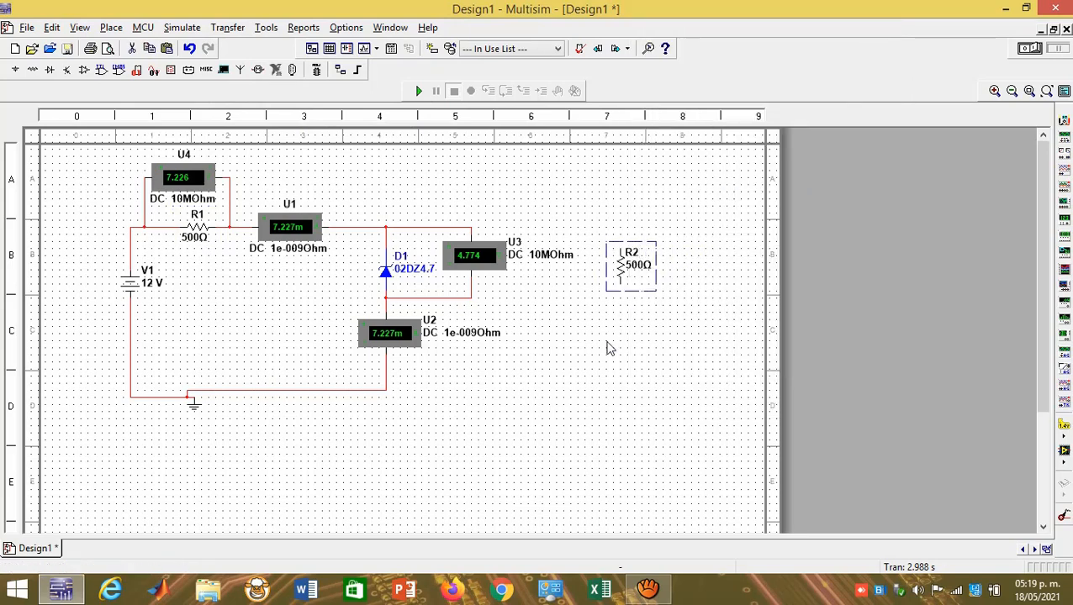
pyautogui.click(611, 316)
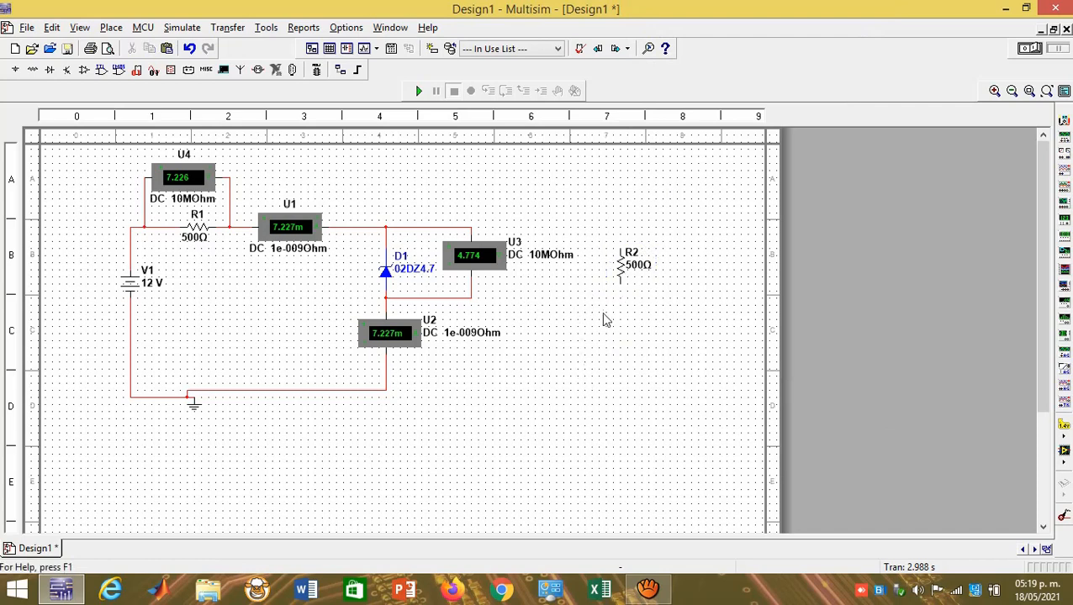
# - Wire the lower terminal of resistor R2 to the ground line below ammeter U2, and delete that wire
pyautogui.click(621, 286)
pyautogui.click(385, 389)
pyautogui.click(385, 390)
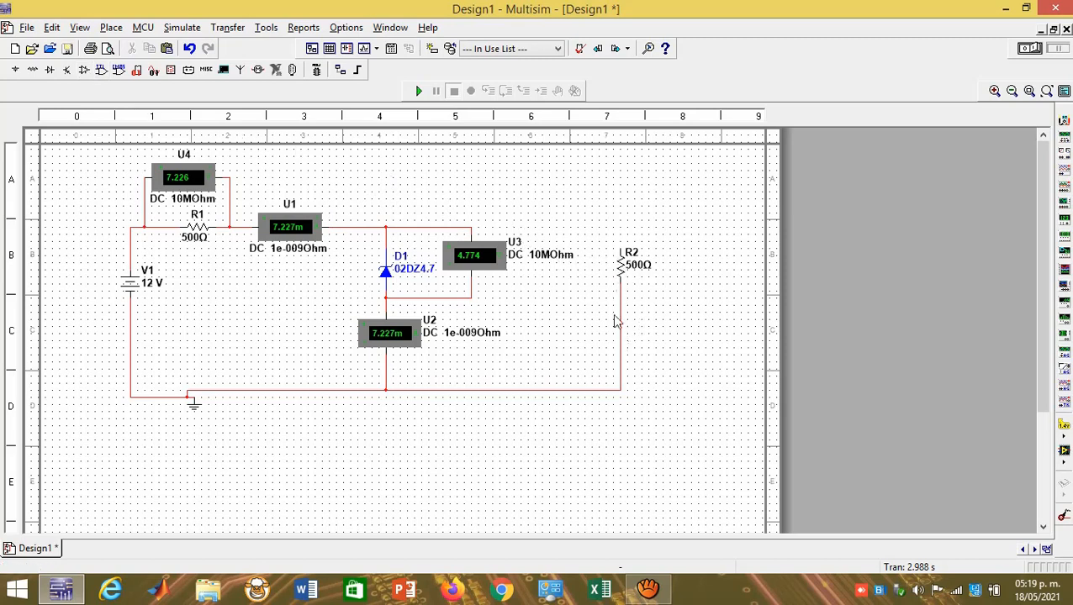
pyautogui.click(620, 347)
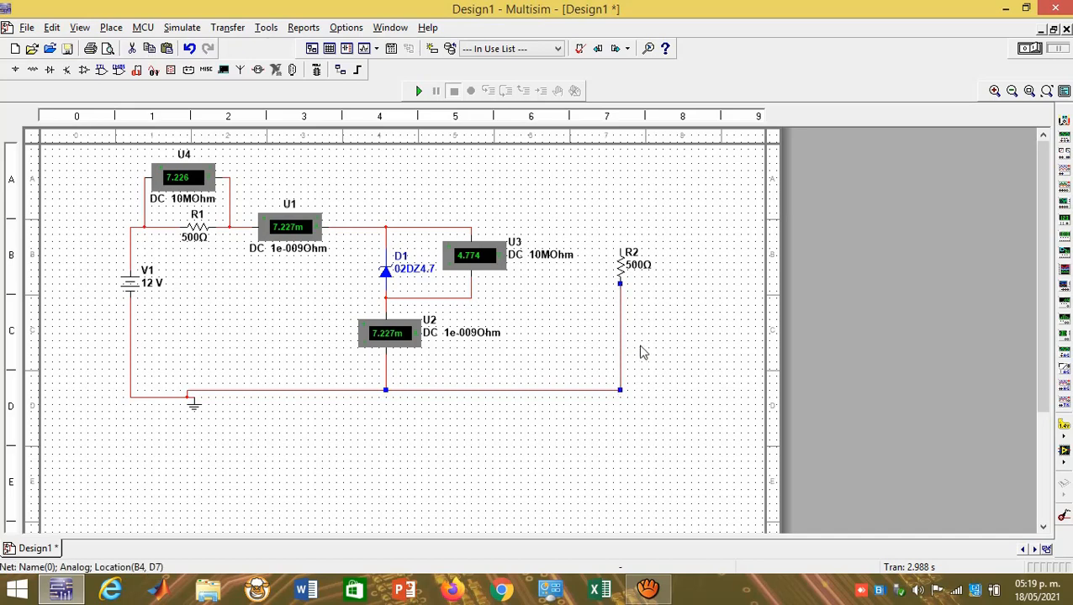
pyautogui.press('Delete')
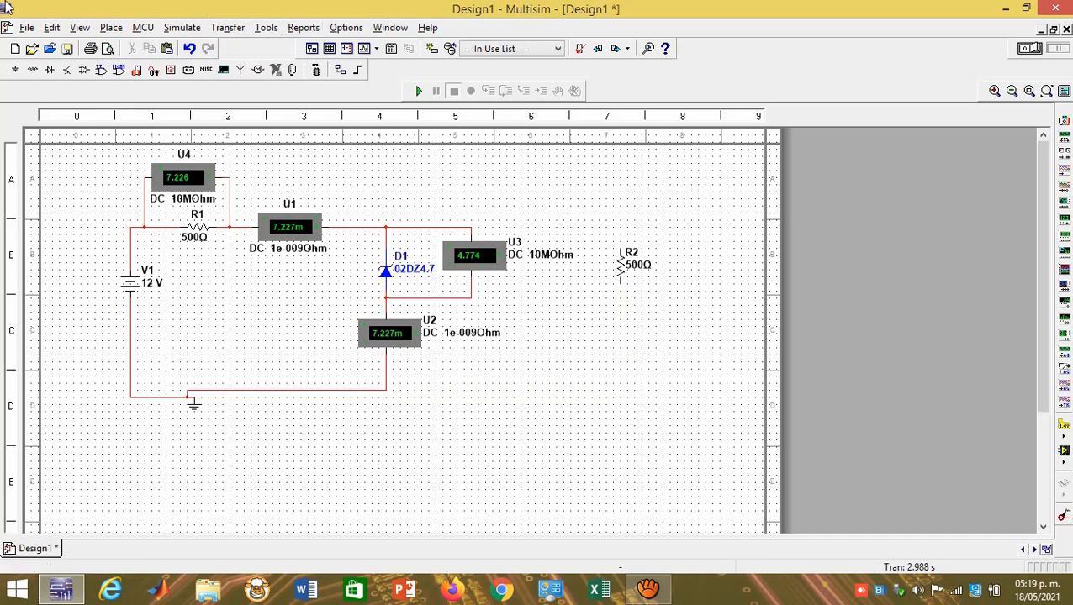
# - Place a vertical AMMETER_V indicator below resistor R2, above the level of the ground line
pyautogui.click(173, 70)
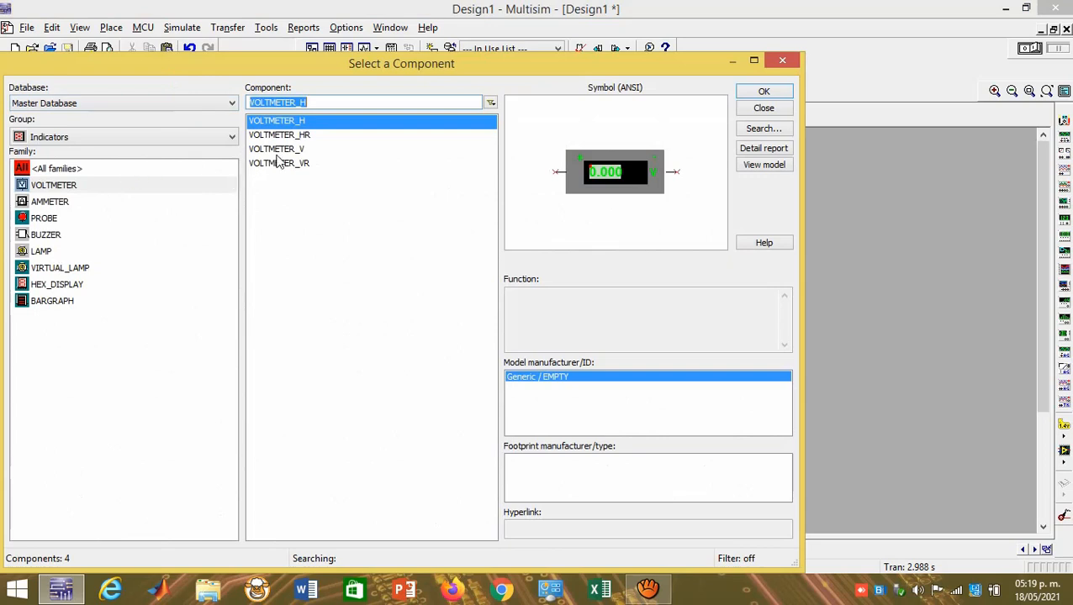
pyautogui.click(46, 203)
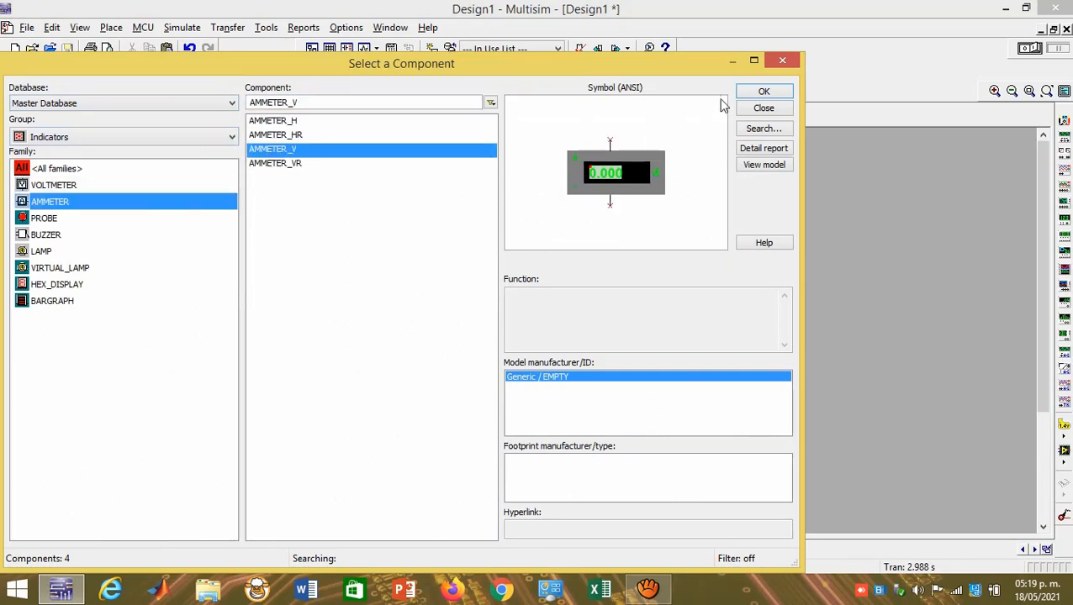
pyautogui.click(763, 93)
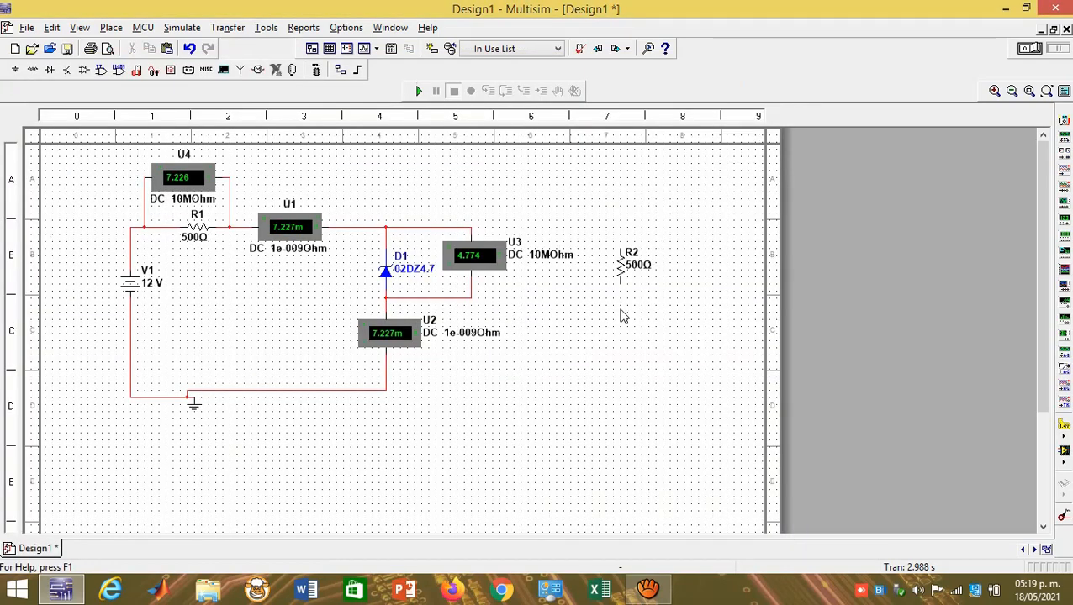
pyautogui.click(614, 374)
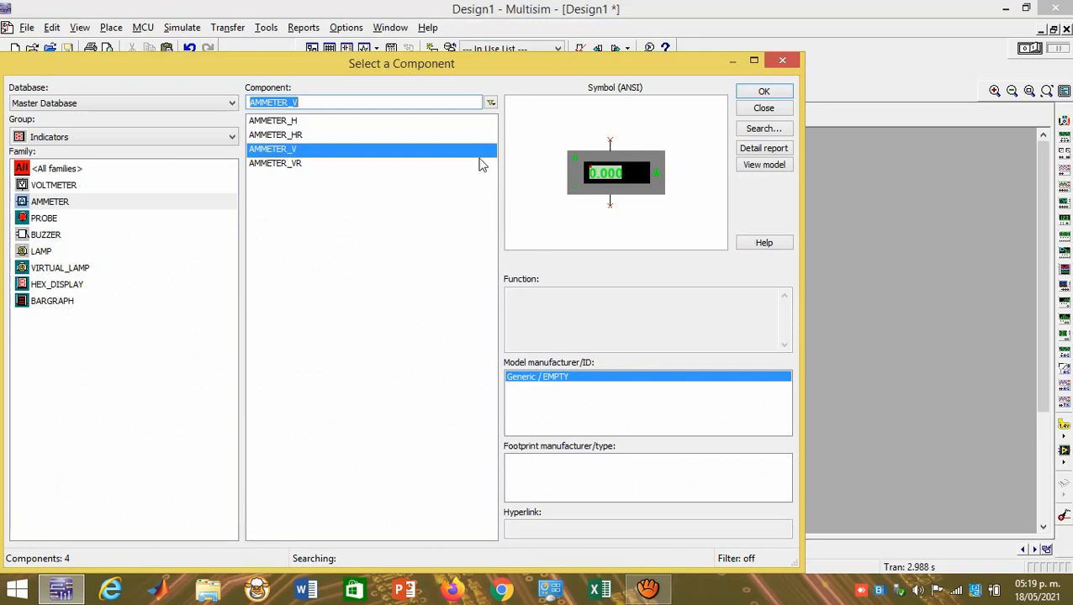
# - Place a vertical VOLTMETER_V indicator to the right of resistor R2
pyautogui.click(62, 185)
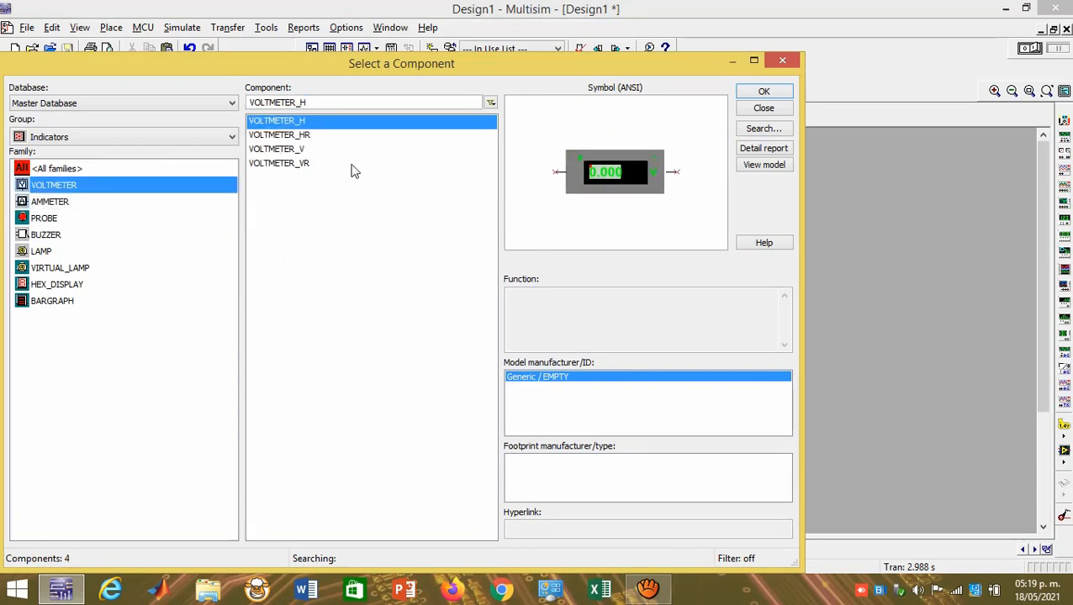
pyautogui.click(307, 149)
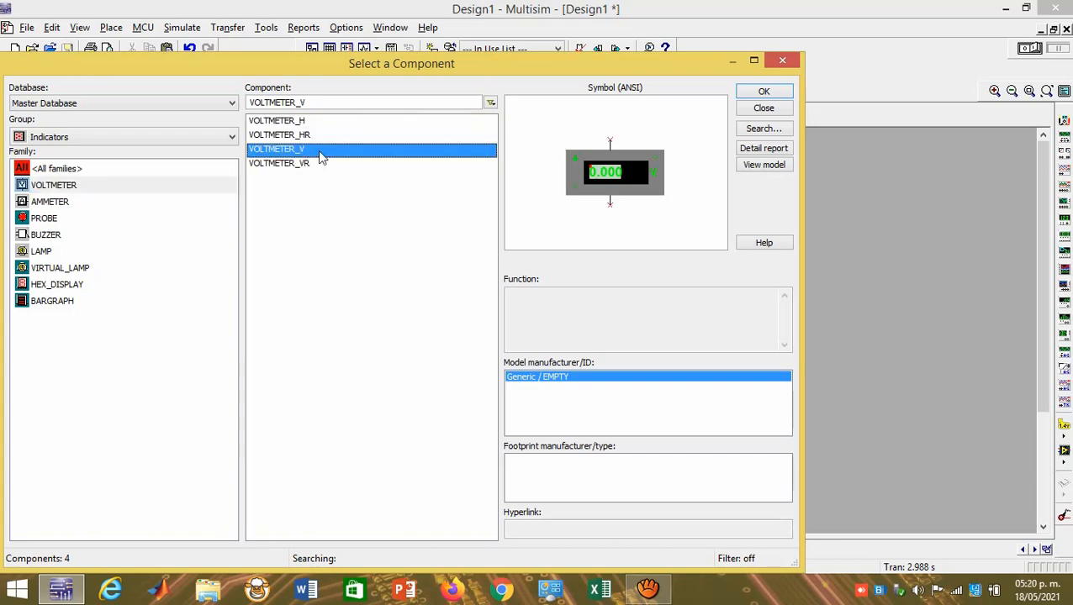
pyautogui.click(763, 91)
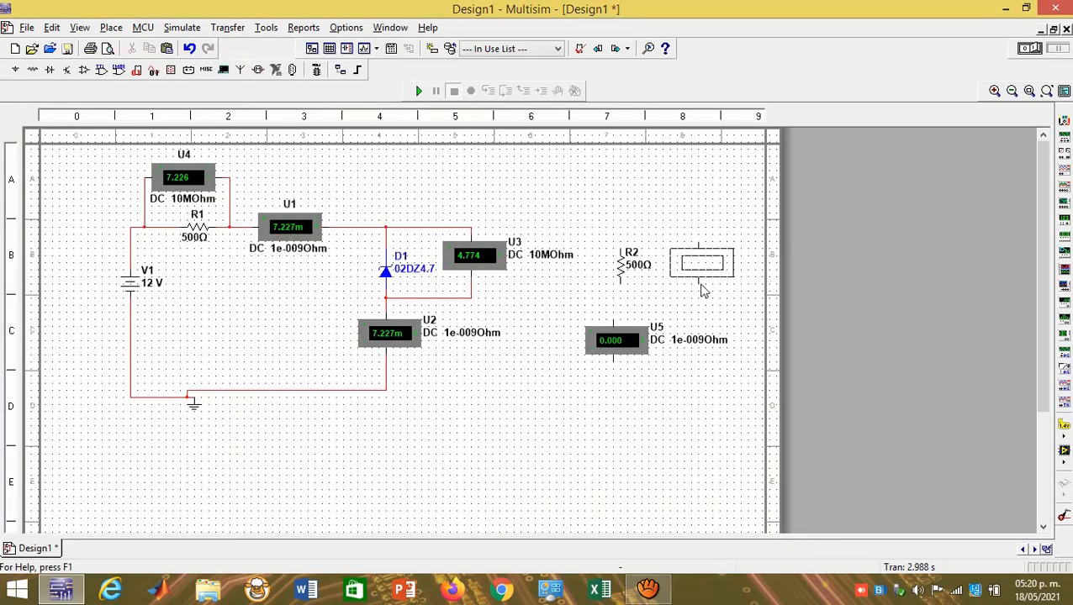
pyautogui.click(703, 290)
pyautogui.click(782, 58)
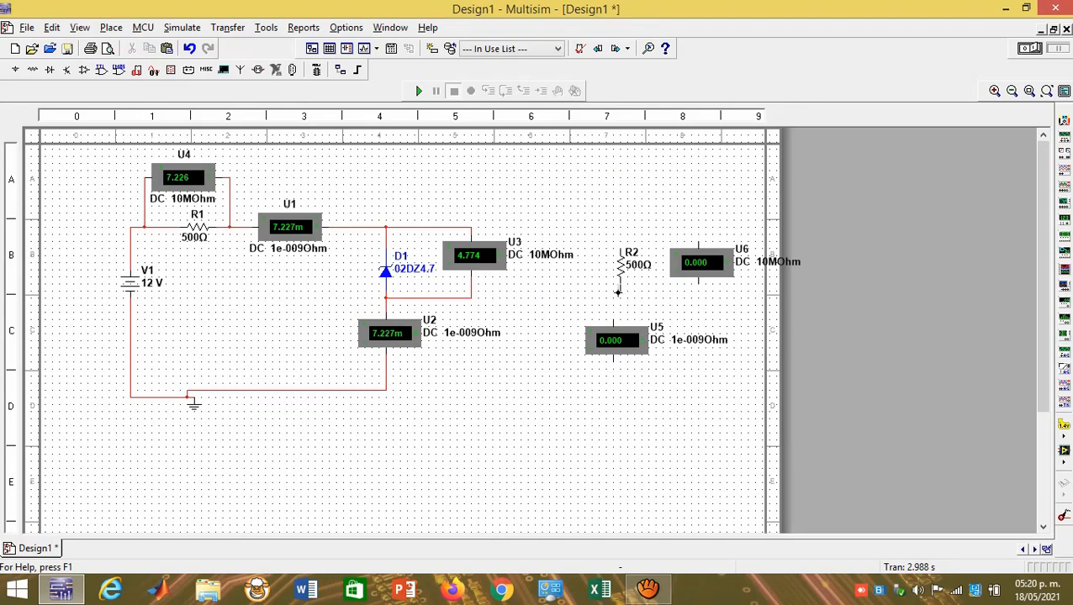
# - Wire the lower terminal of resistor R2 to ammeter U5, and U5's lower terminal to the ground line below ammeter U2
pyautogui.click(614, 320)
pyautogui.click(610, 362)
pyautogui.click(385, 389)
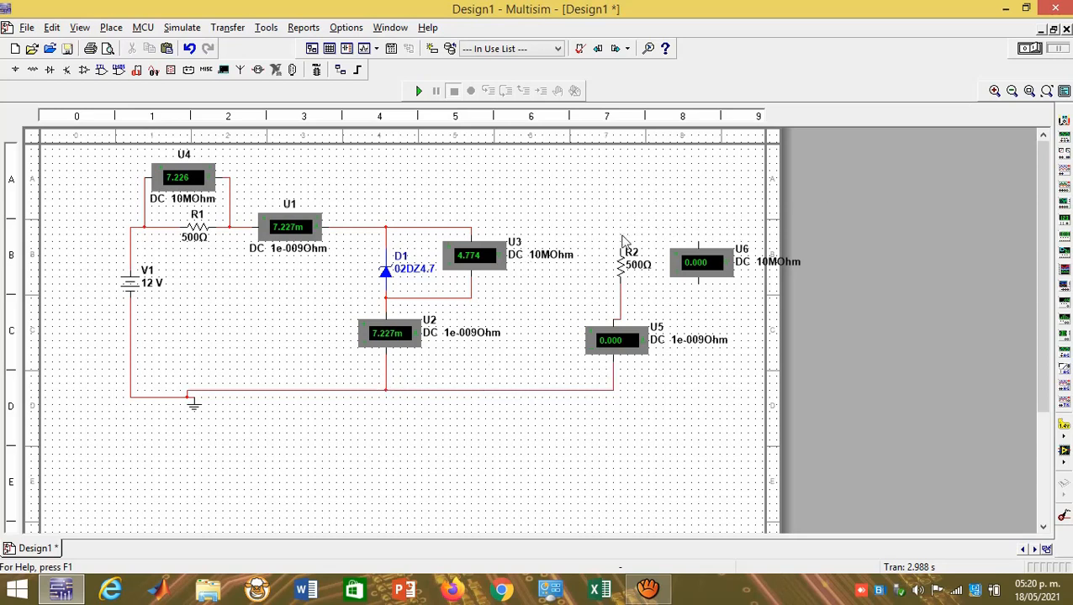
# - Place a DIPSW1 switch level with the upper supply line, between voltmeter U3 and resistor R2
pyautogui.click(32, 70)
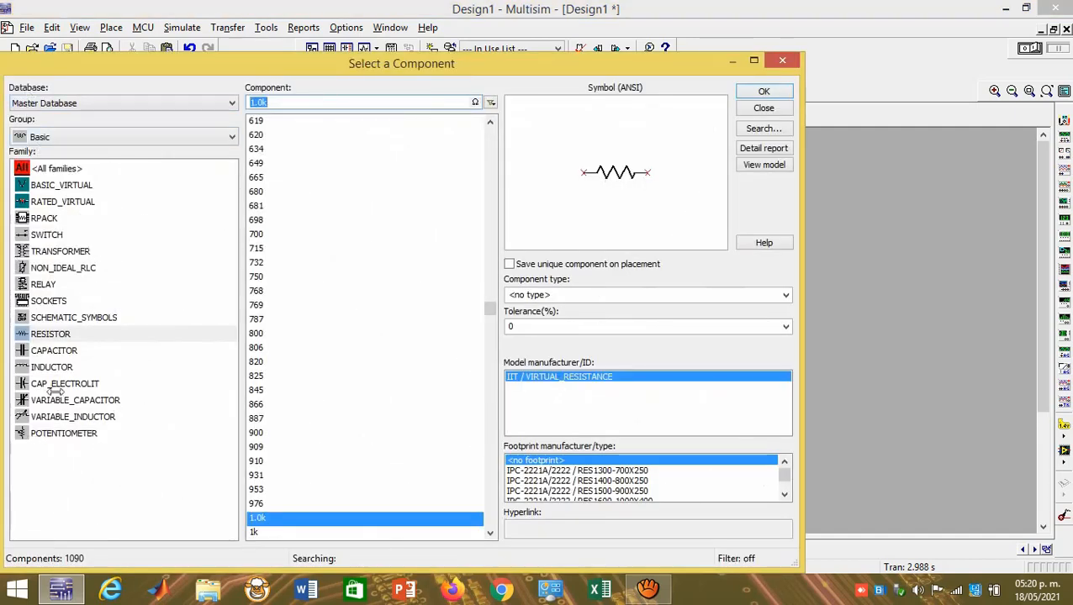
pyautogui.click(43, 238)
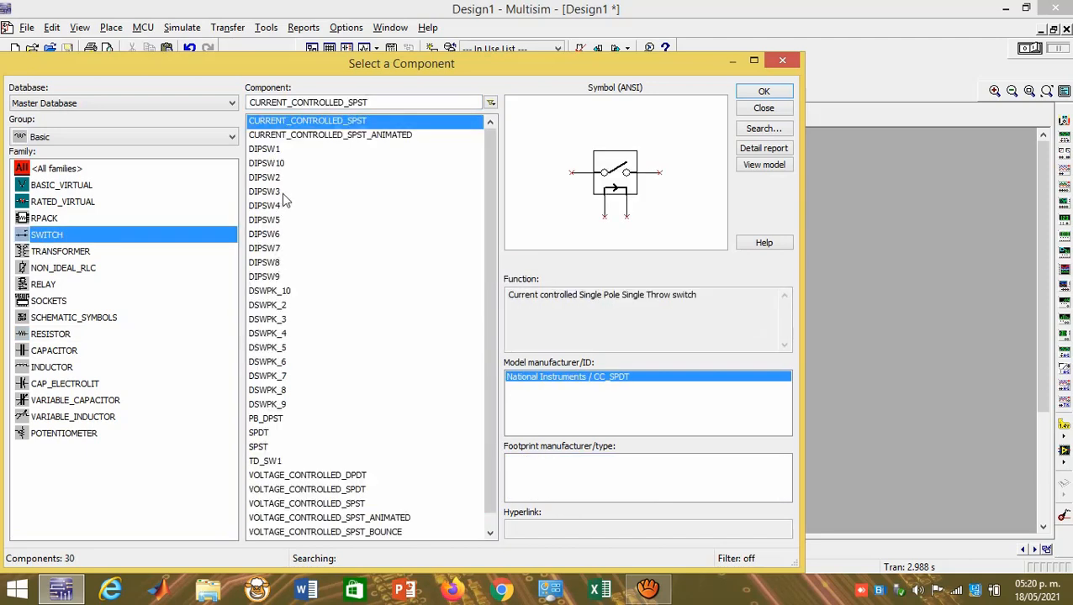
pyautogui.click(271, 150)
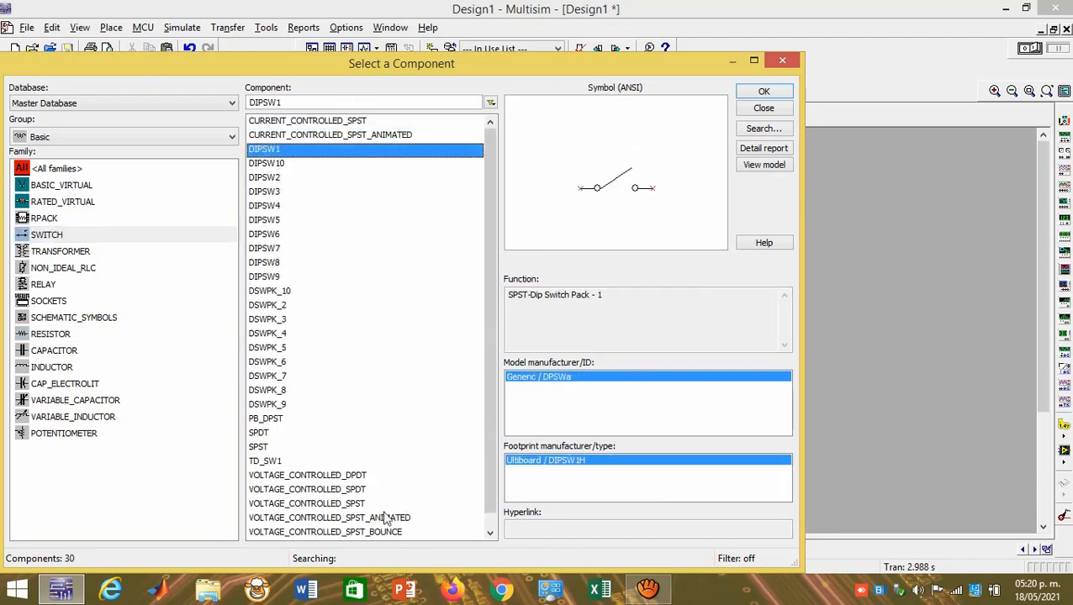
pyautogui.click(764, 93)
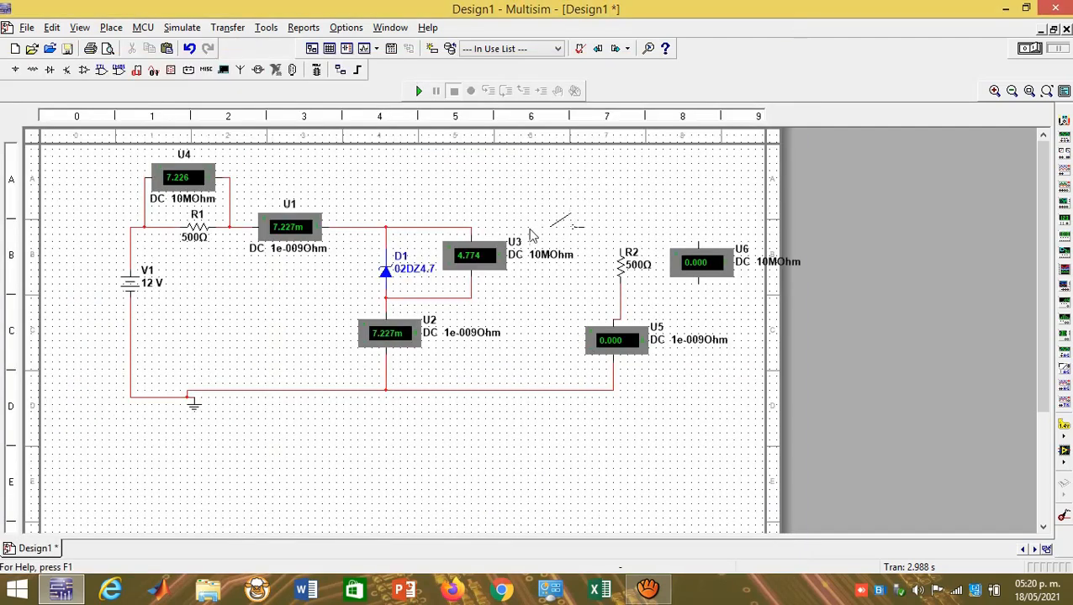
pyautogui.click(521, 239)
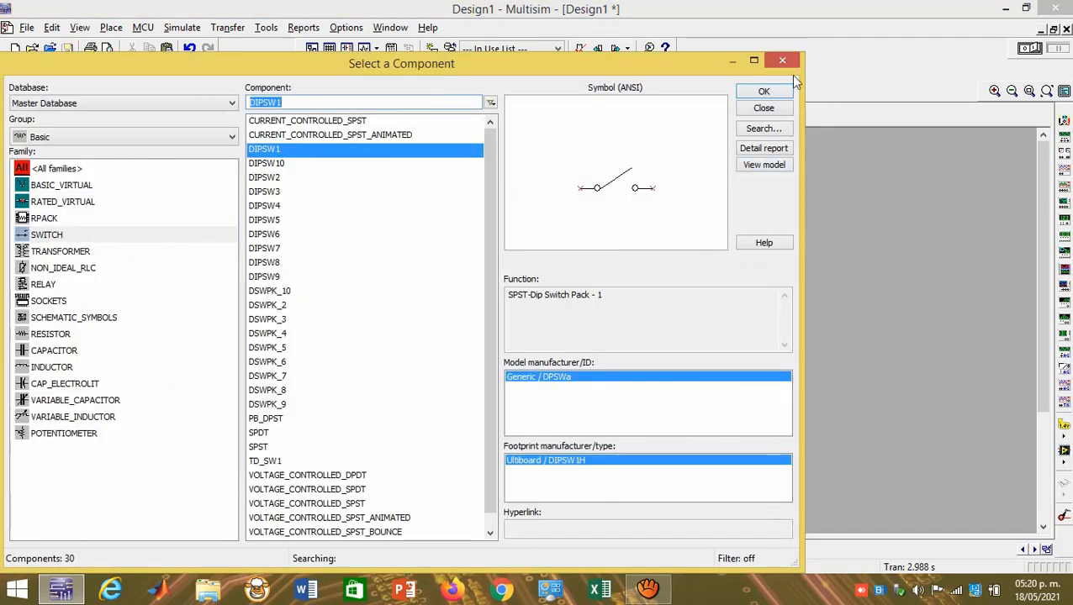
pyautogui.click(782, 60)
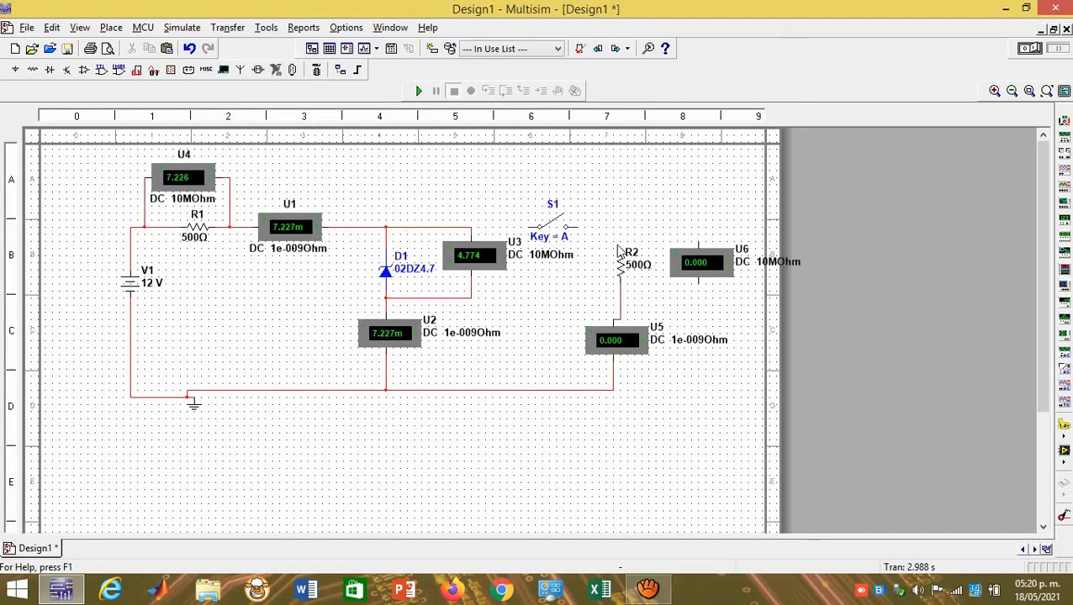
# - Wire switch S1 between the upper supply line and resistor R2, and connect voltmeter U6 in parallel with R2
pyautogui.click(622, 250)
pyautogui.click(567, 227)
pyautogui.click(526, 226)
pyautogui.click(697, 286)
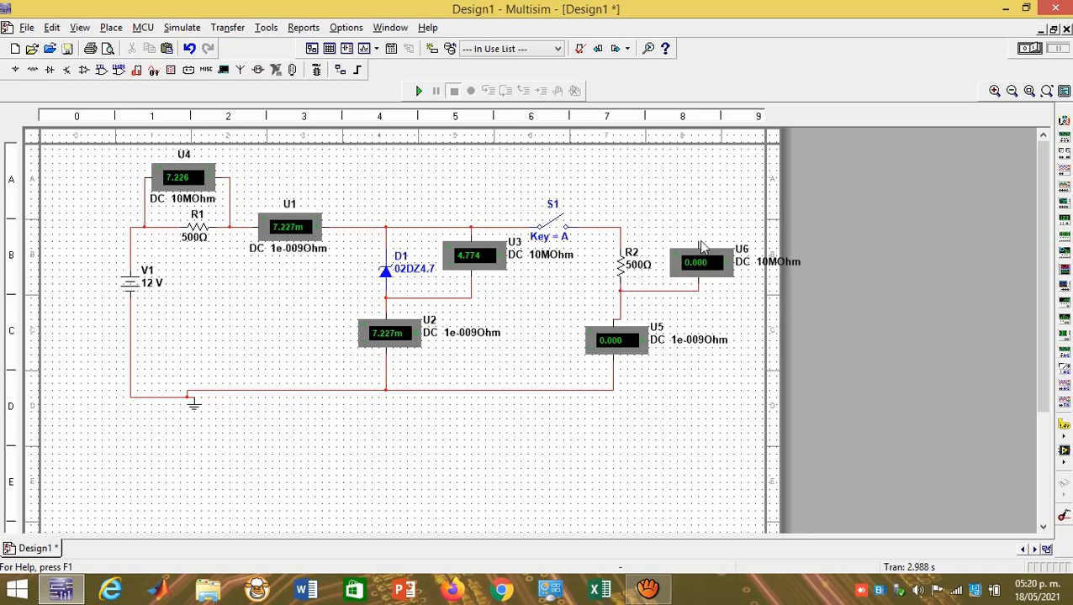
pyautogui.moveTo(698, 246); pyautogui.dragTo(620, 227)
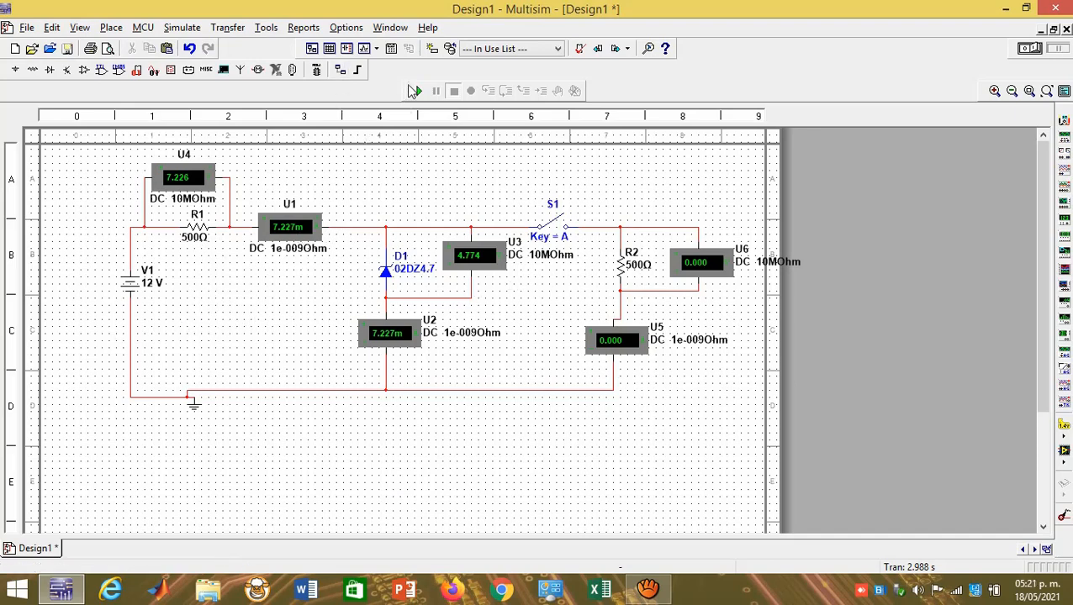
# - Run the simulation, close switch S1 and examine the current and voltage readings with the load connected
pyautogui.click(419, 93)
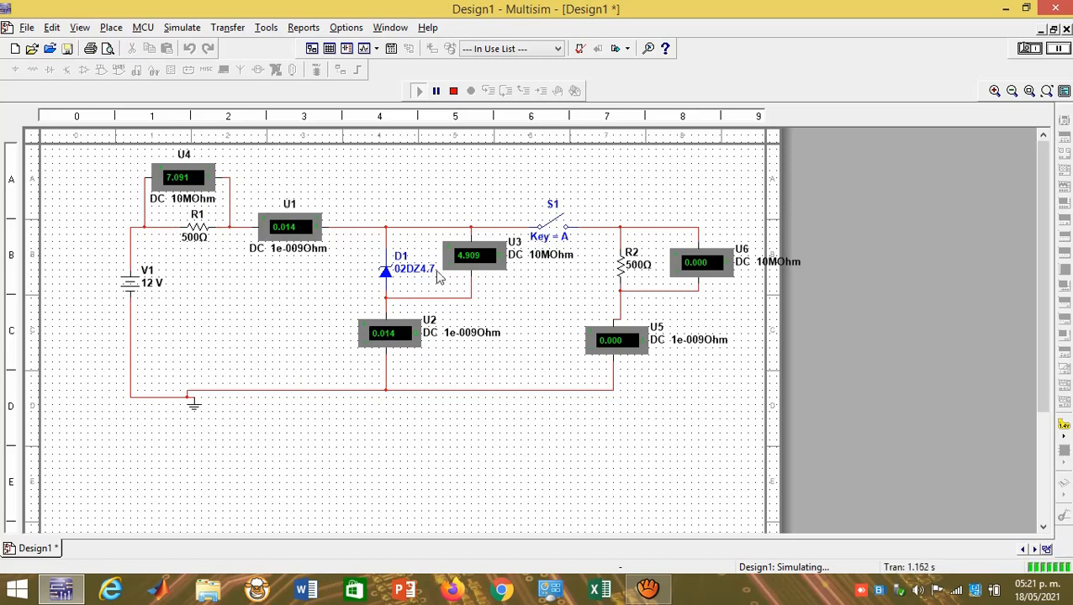
pyautogui.click(551, 227)
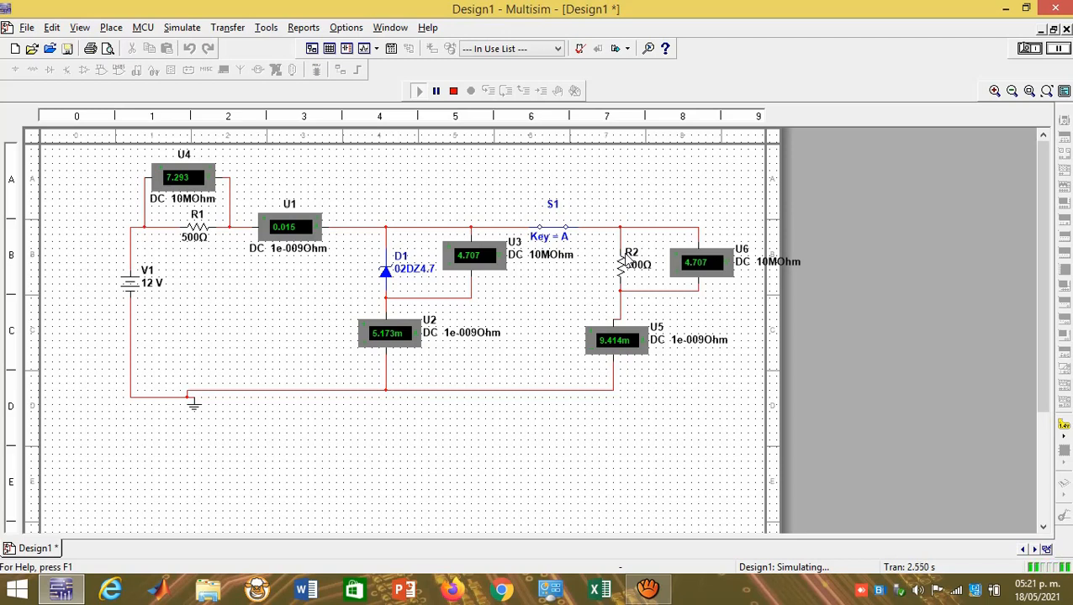
pyautogui.moveTo(1069, 3)
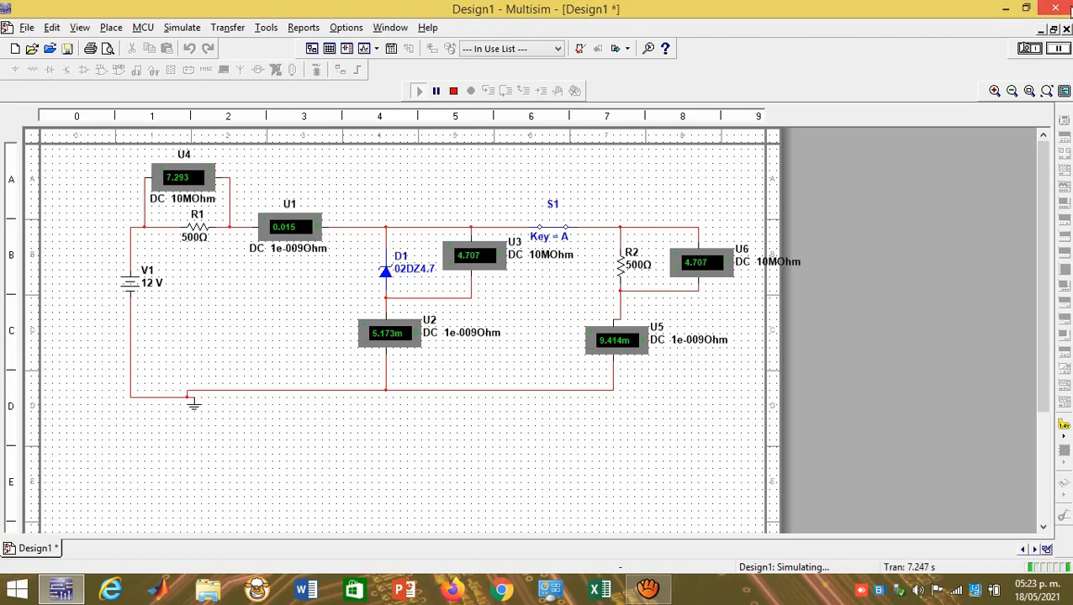
pyautogui.click(995, 93)
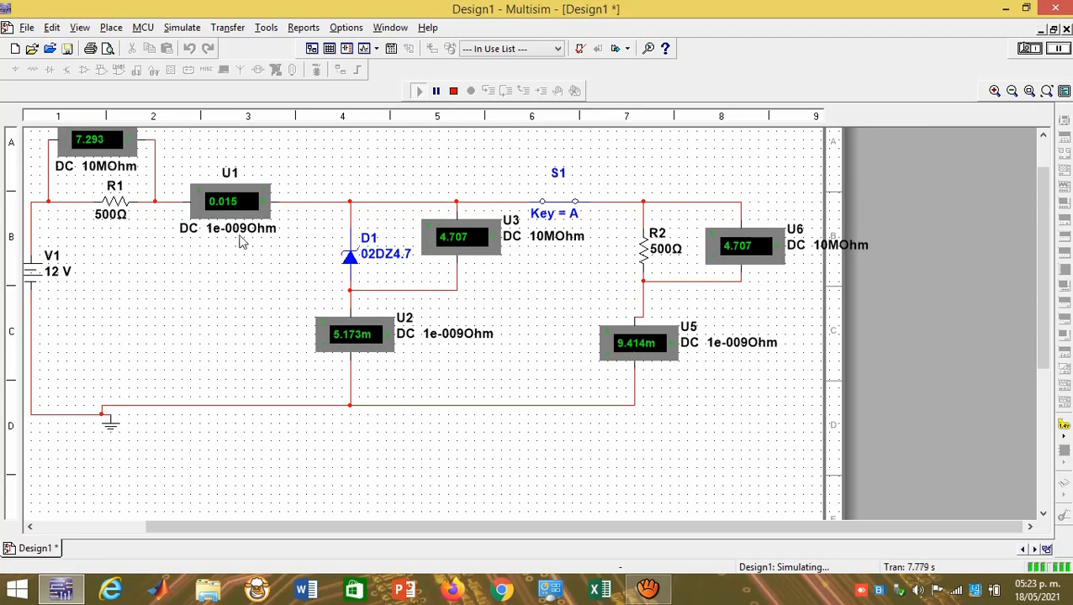
pyautogui.click(1013, 91)
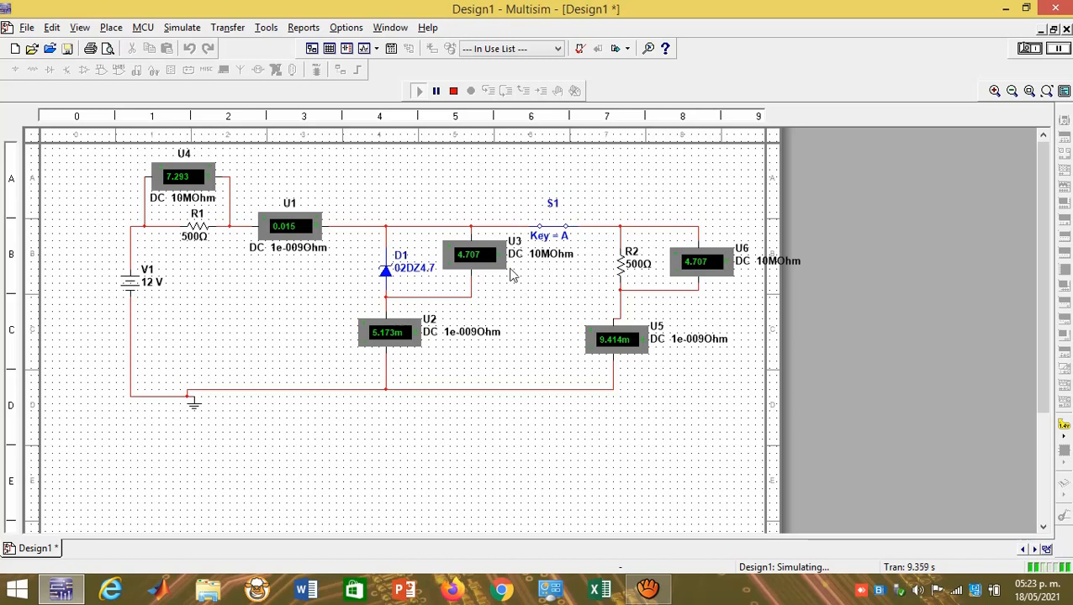
# - Stop the simulation, set load resistor R2 to 1.5 kΩ and run the simulation again
pyautogui.click(451, 92)
pyautogui.doubleClick(622, 266)
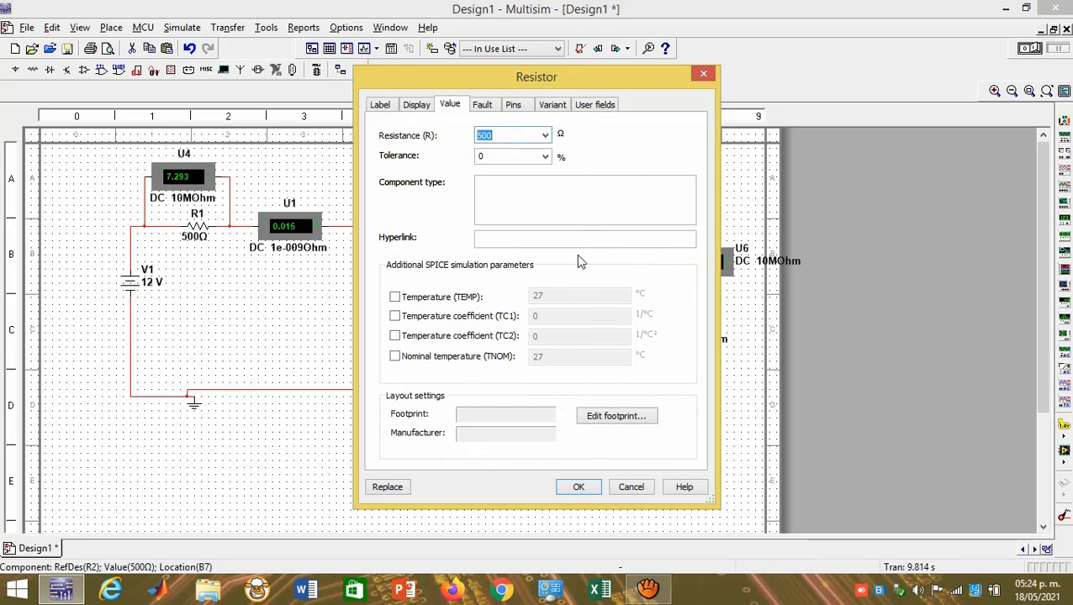
pyautogui.write('1.5k')
pyautogui.click(578, 486)
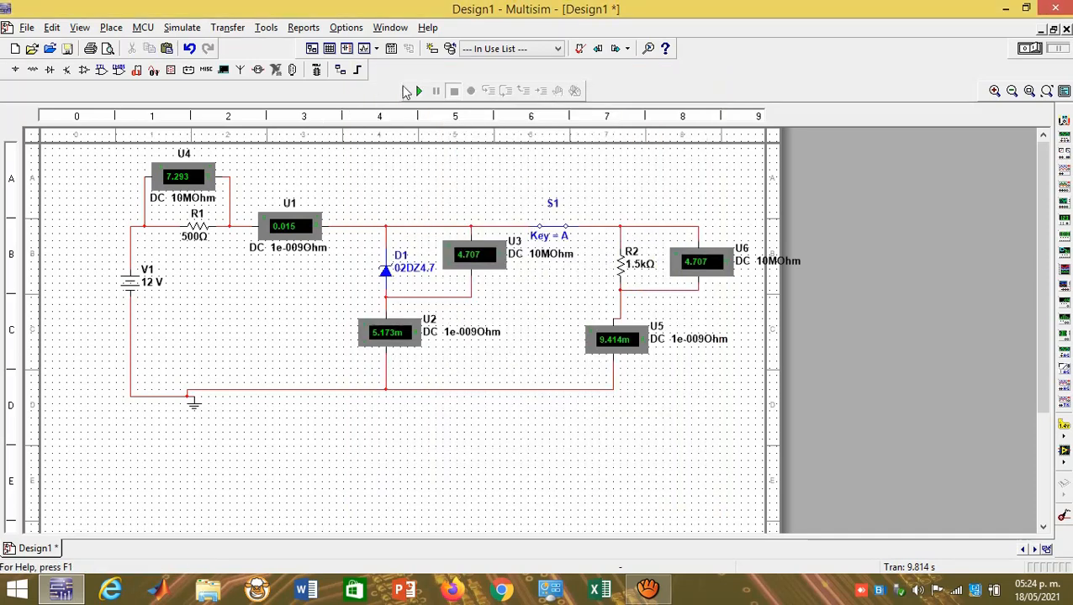
pyautogui.click(419, 90)
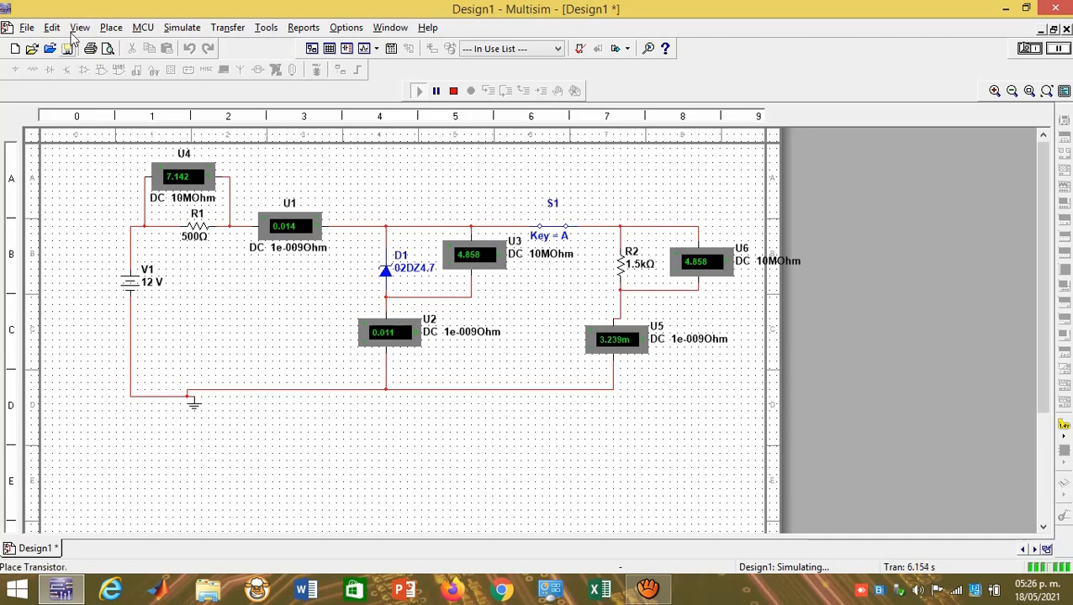
# - Save the design under the name "Regulador con diodo zener"
pyautogui.click(27, 28)
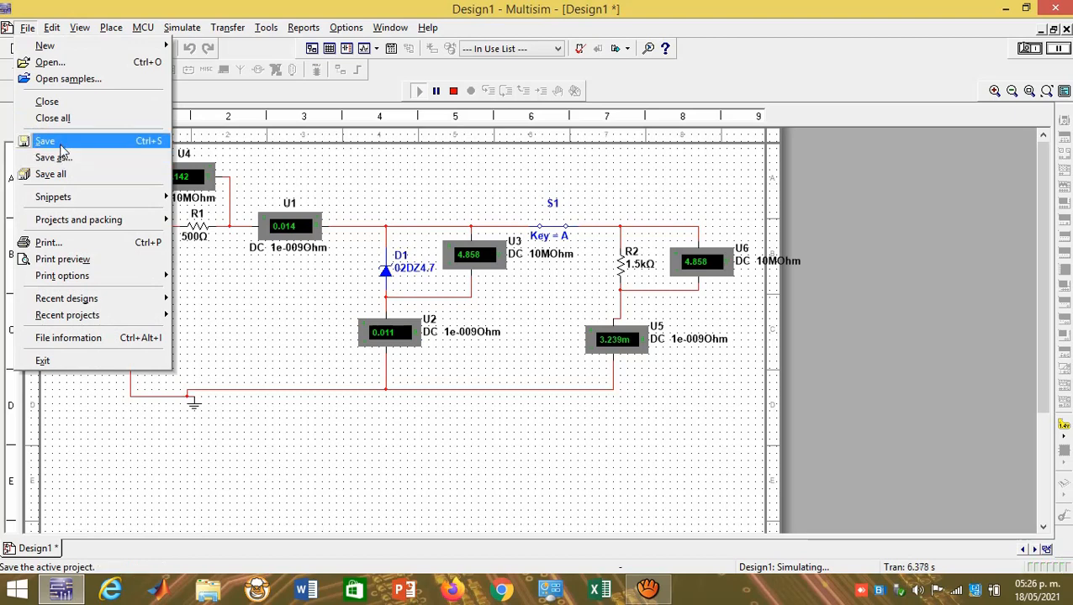
pyautogui.click(61, 157)
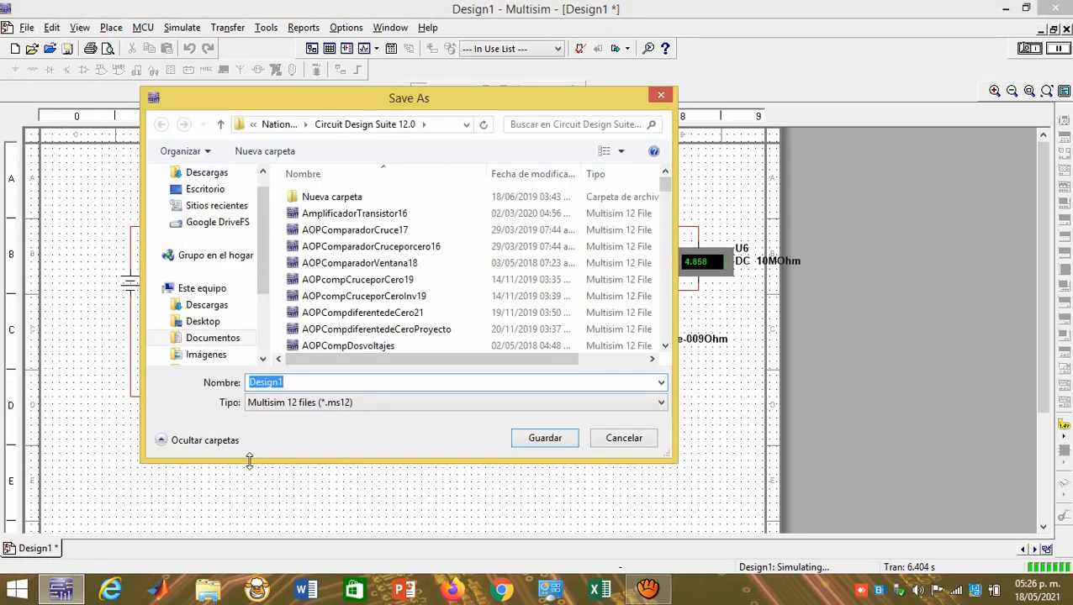
pyautogui.write('R')
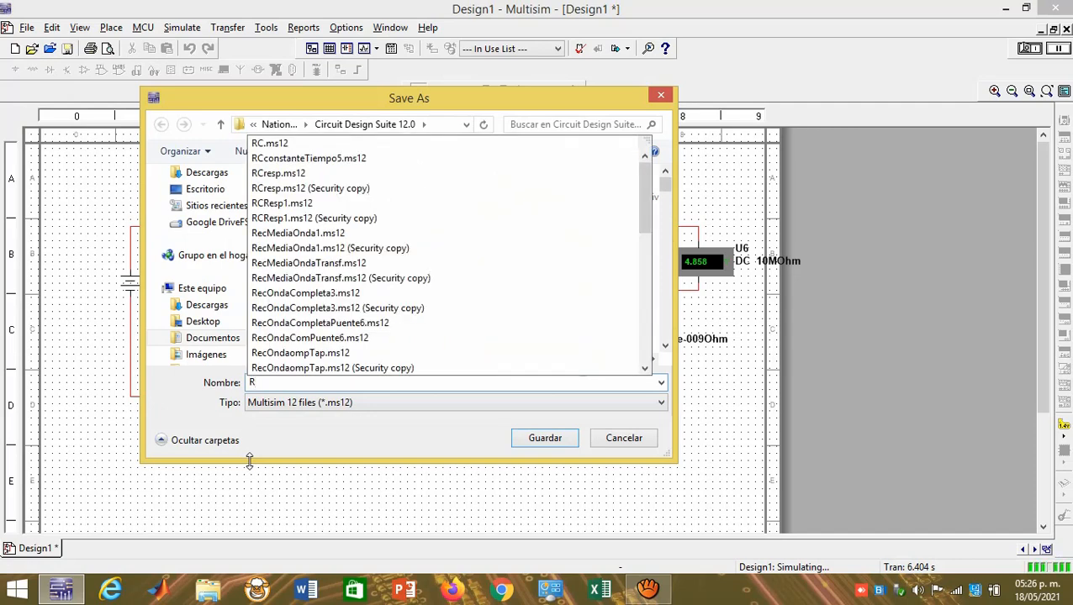
pyautogui.write('egul')
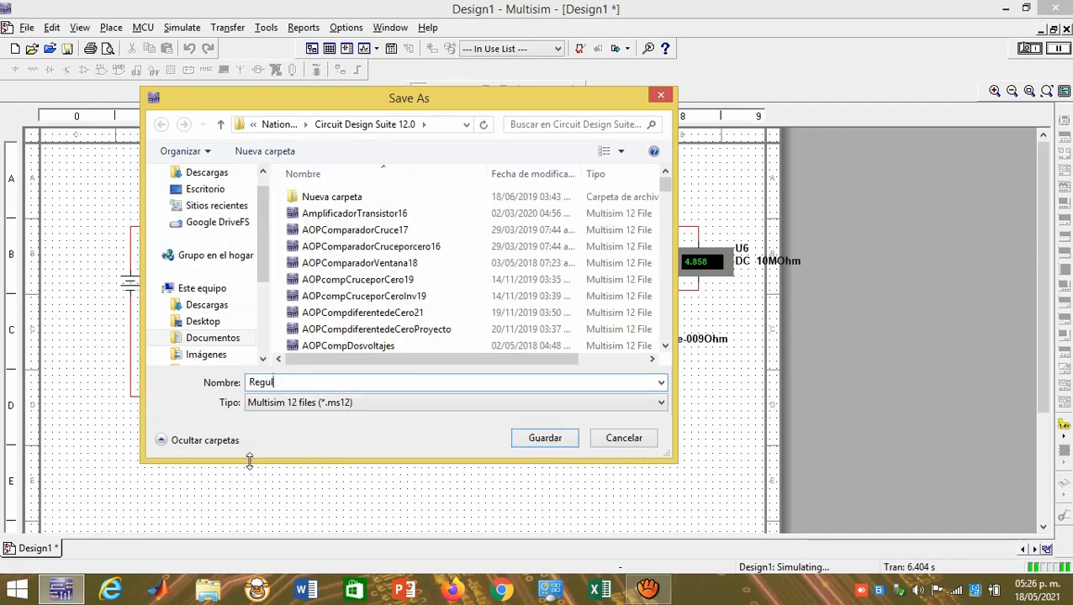
pyautogui.write('ador con diodo zene')
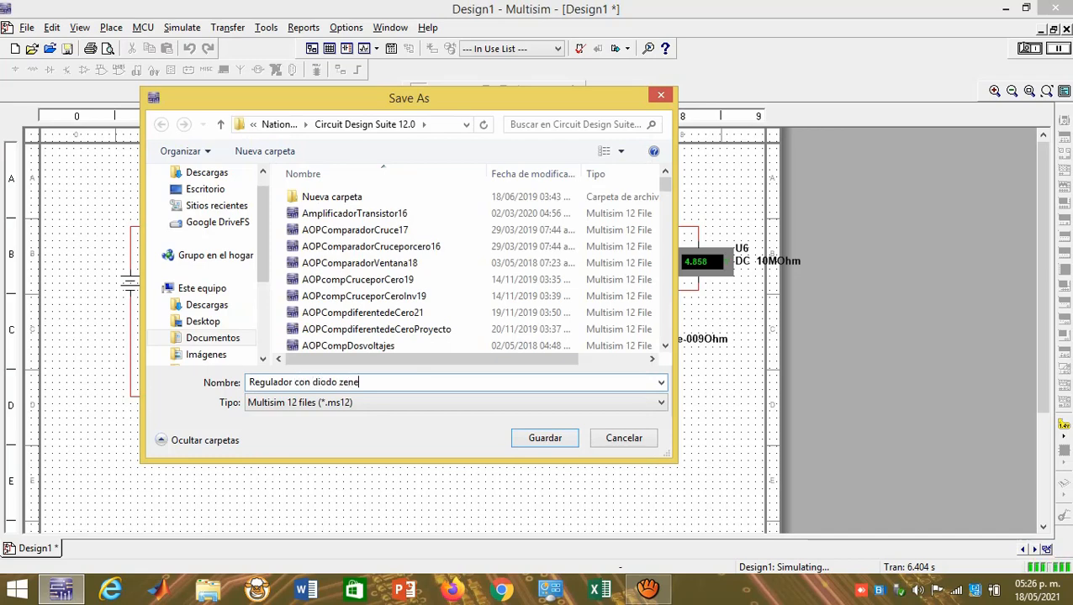
pyautogui.write('r')
pyautogui.click(555, 439)
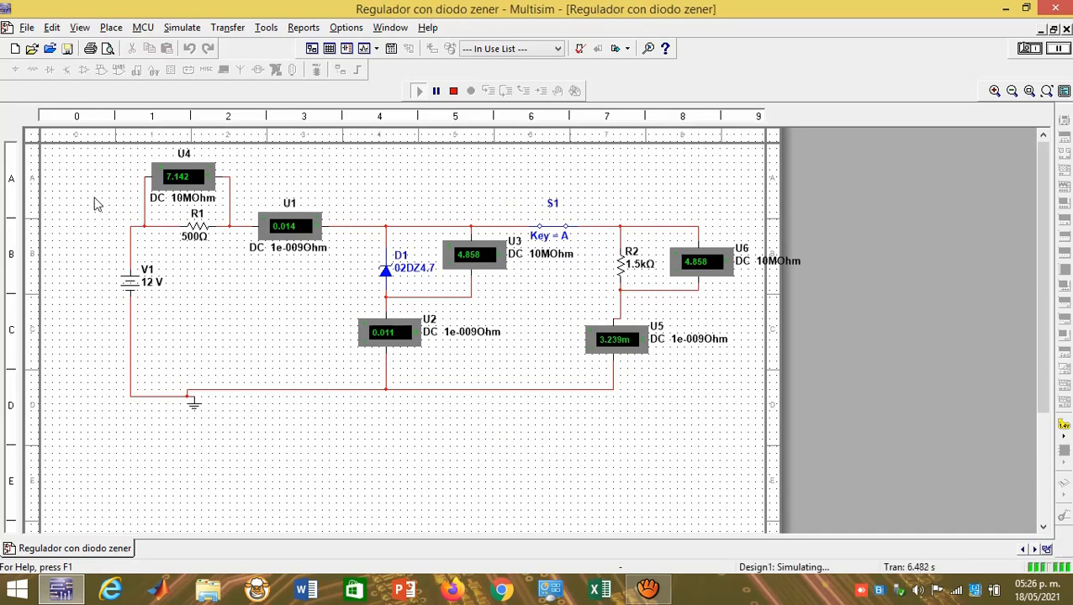
# - Place a text label in the empty area below the circuit with the title line "Regulador con diodo zener"
pyautogui.click(111, 27)
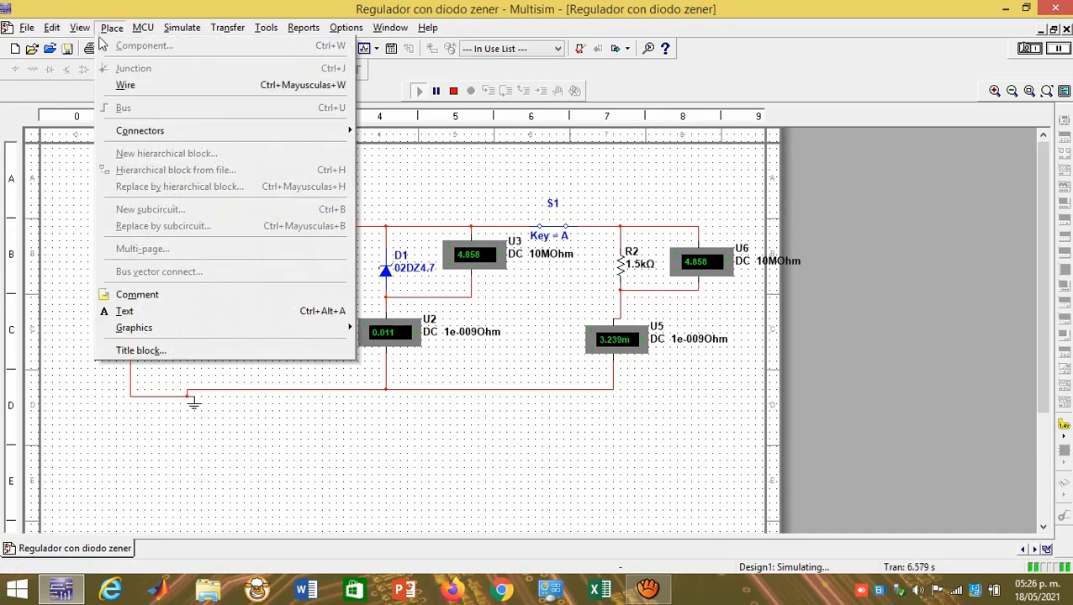
pyautogui.click(126, 312)
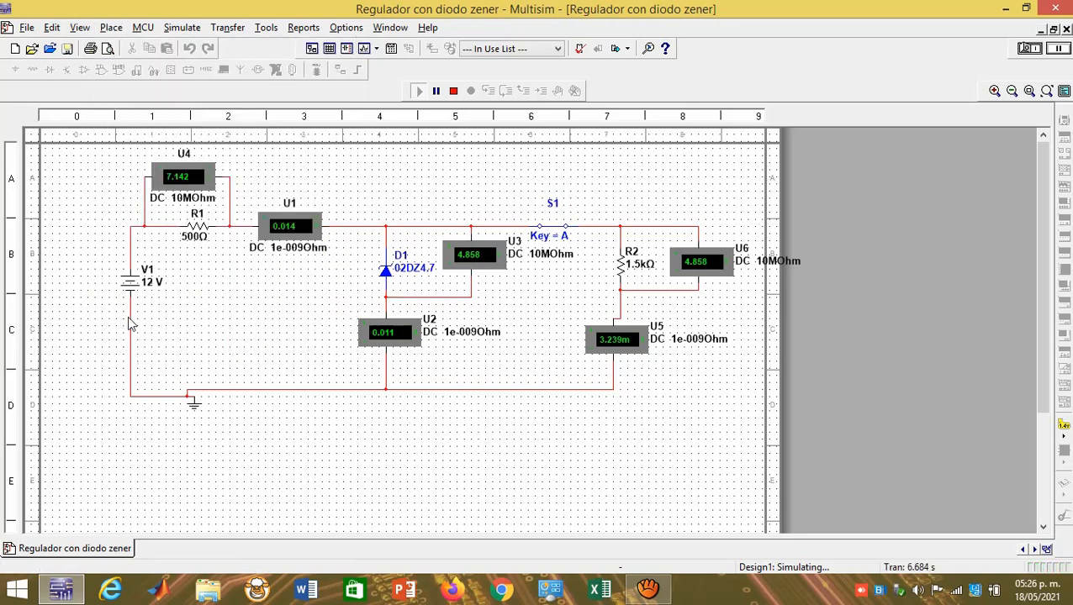
pyautogui.click(500, 429)
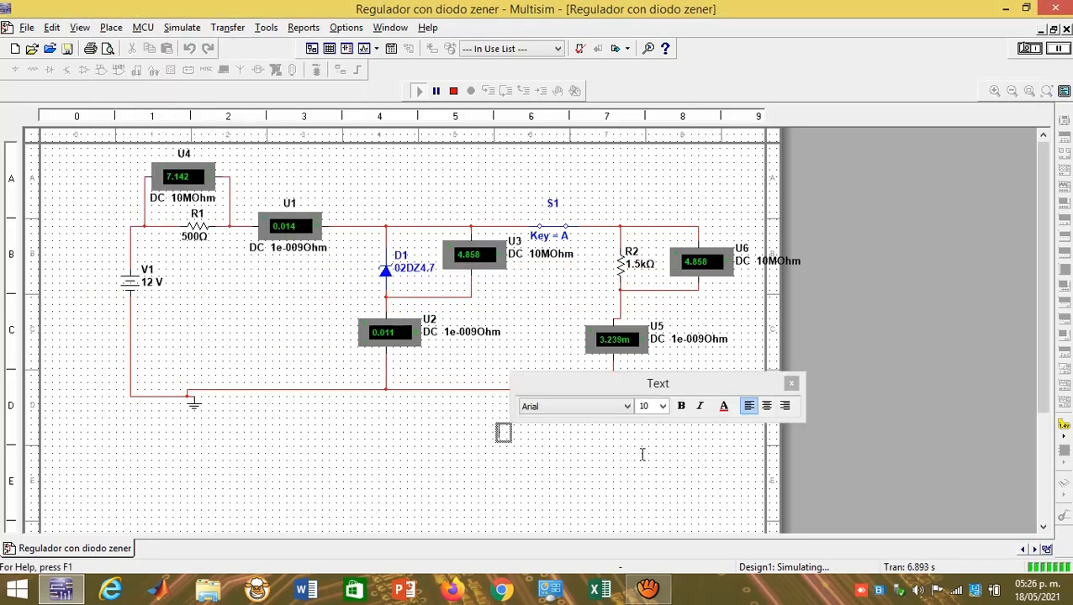
pyautogui.write('Regulador con')
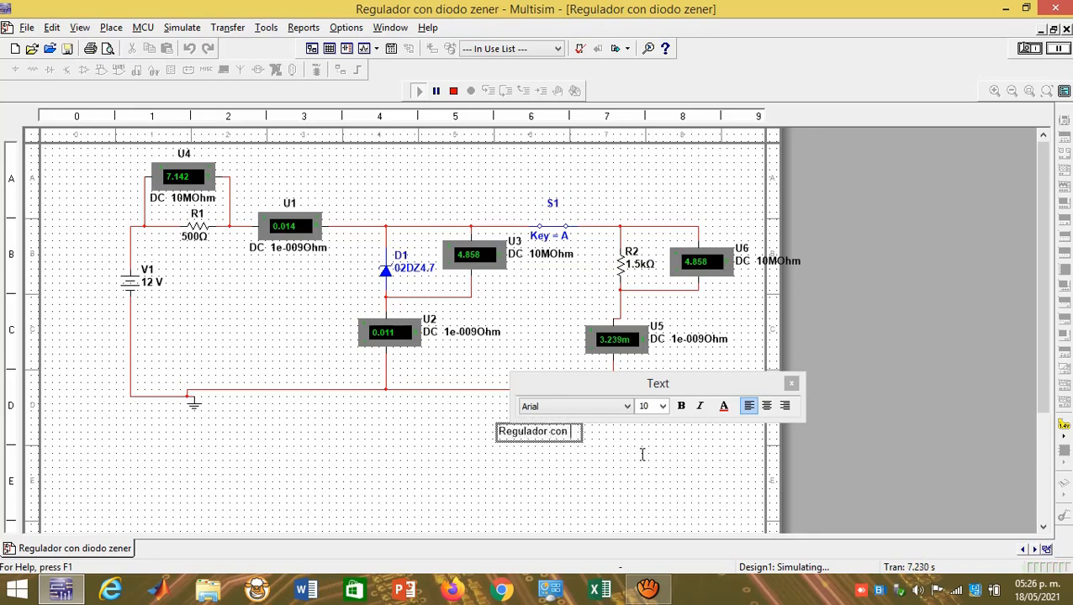
pyautogui.write(' diod')
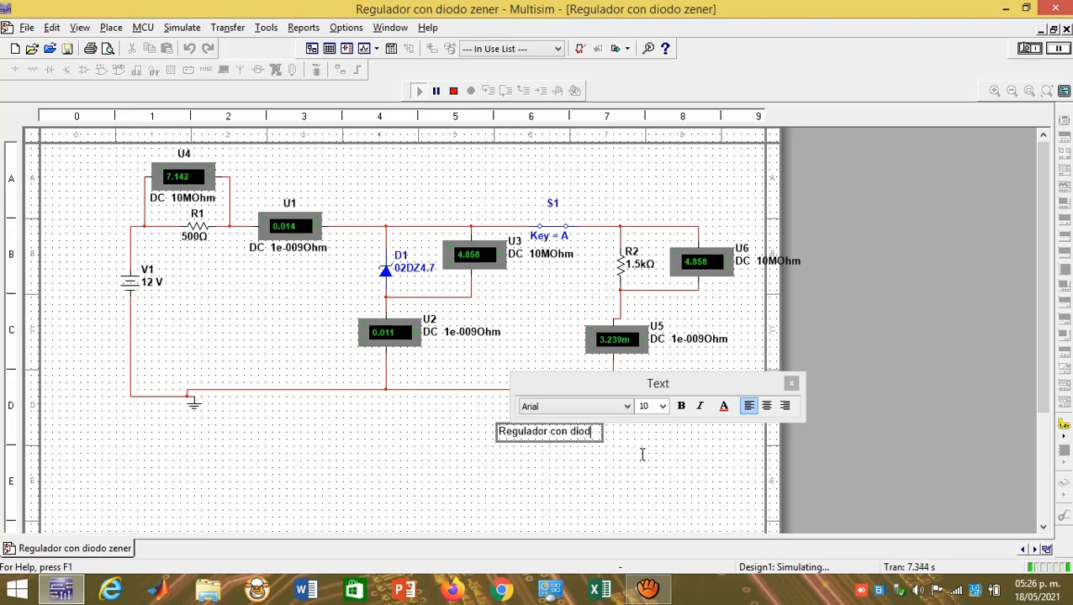
pyautogui.write('o zener')
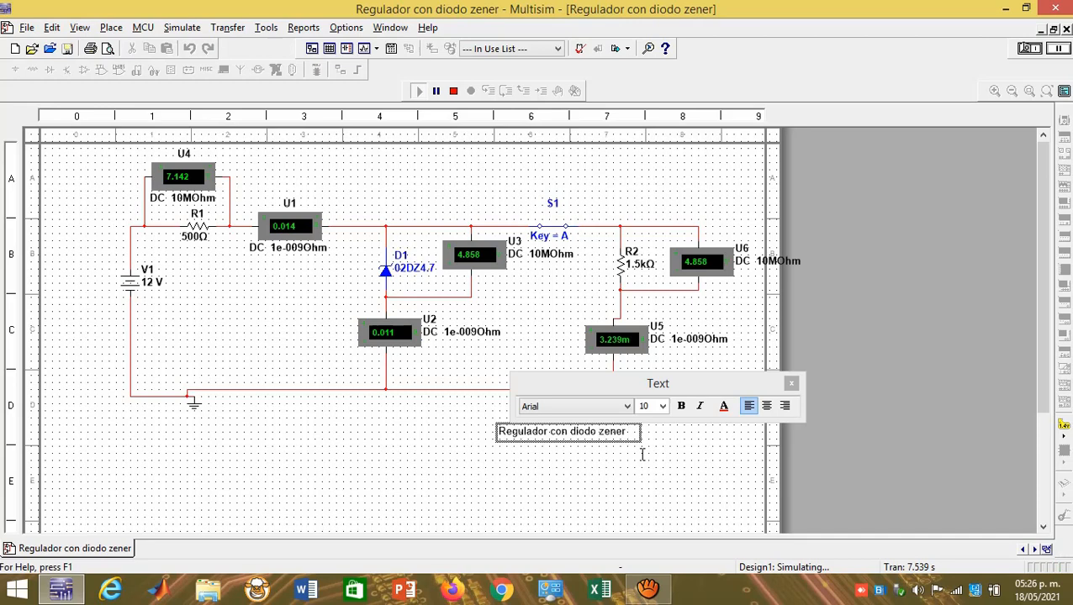
pyautogui.press('Return')
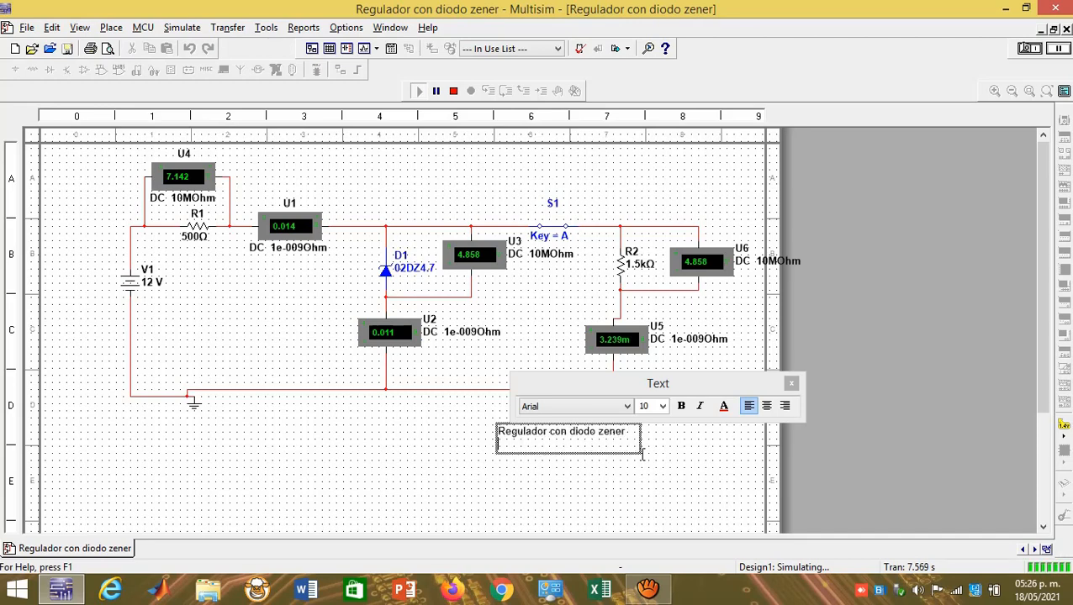
# - Add lines to the label for the author's name, "Electrónica Analógica" and "Grupo:", and save the design
pyautogui.write('Mario Jim')
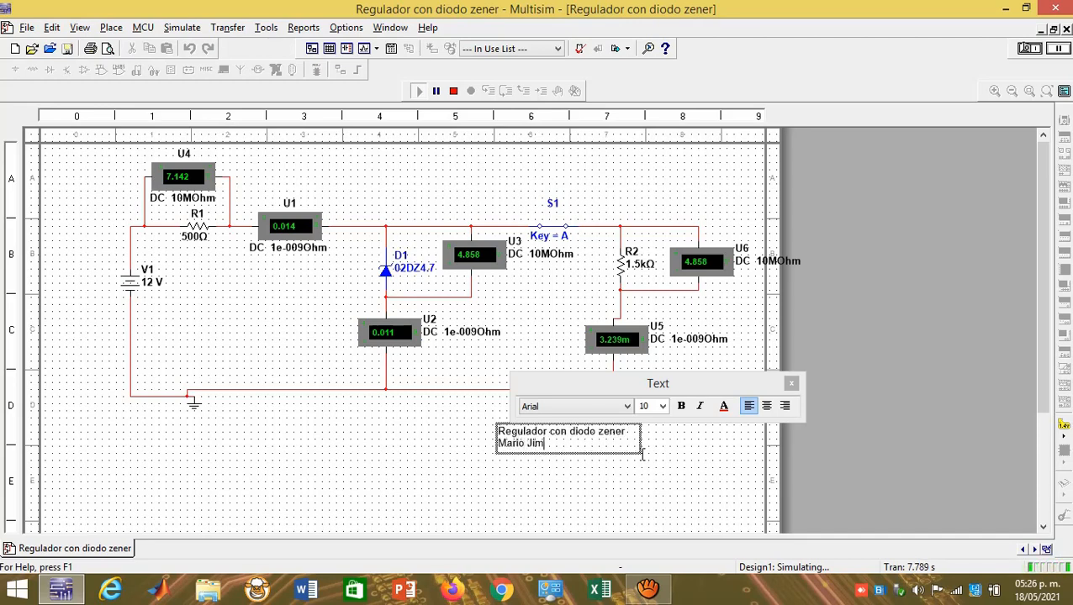
pyautogui.write('énez H.')
pyautogui.press('Return')
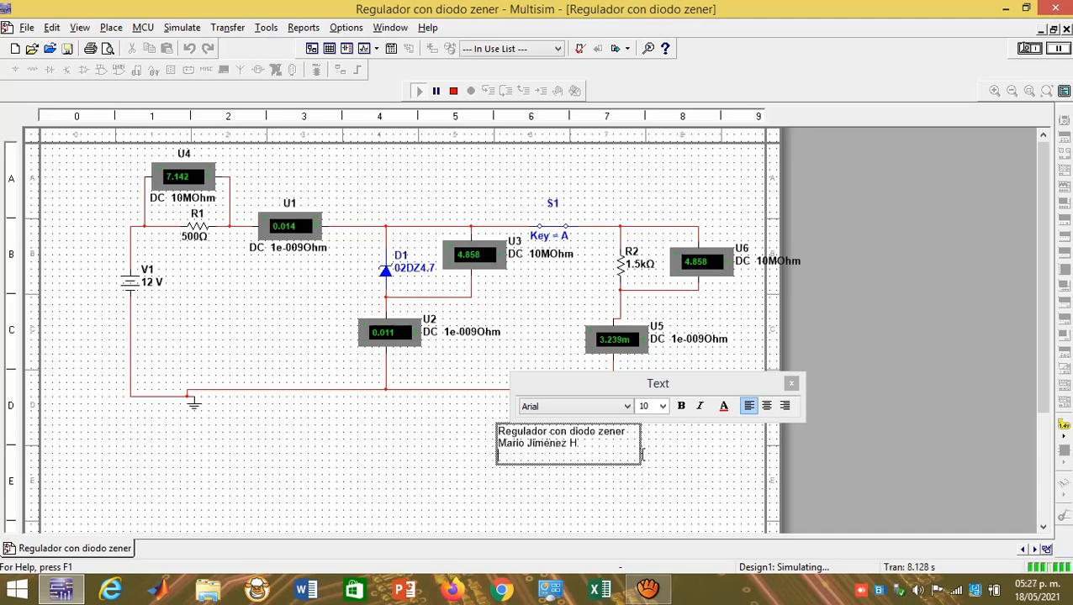
pyautogui.write('Electrónica ')
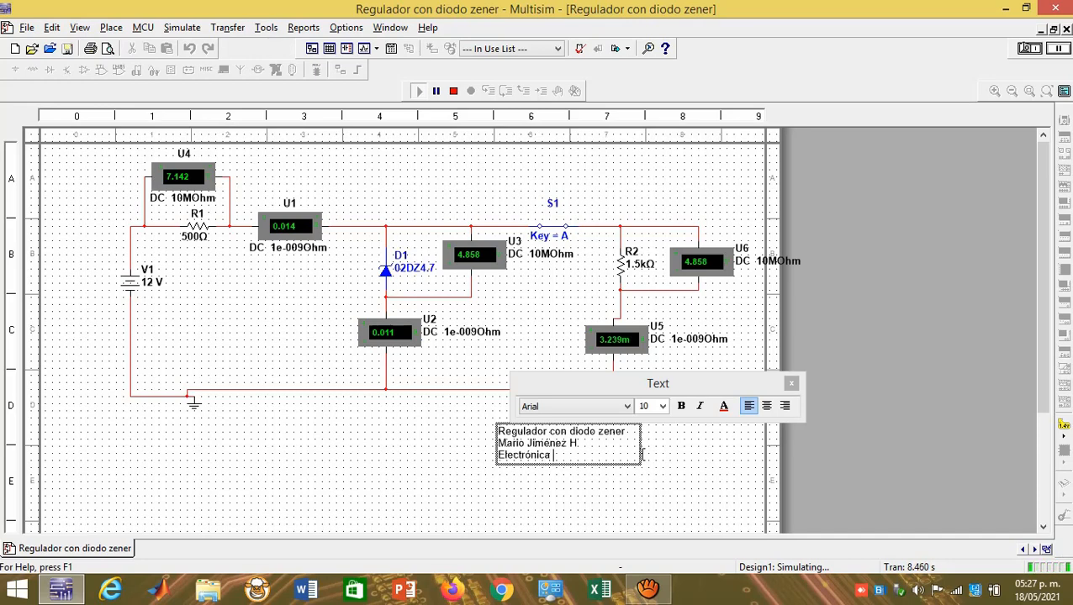
pyautogui.write('Analógica')
pyautogui.press('Return')
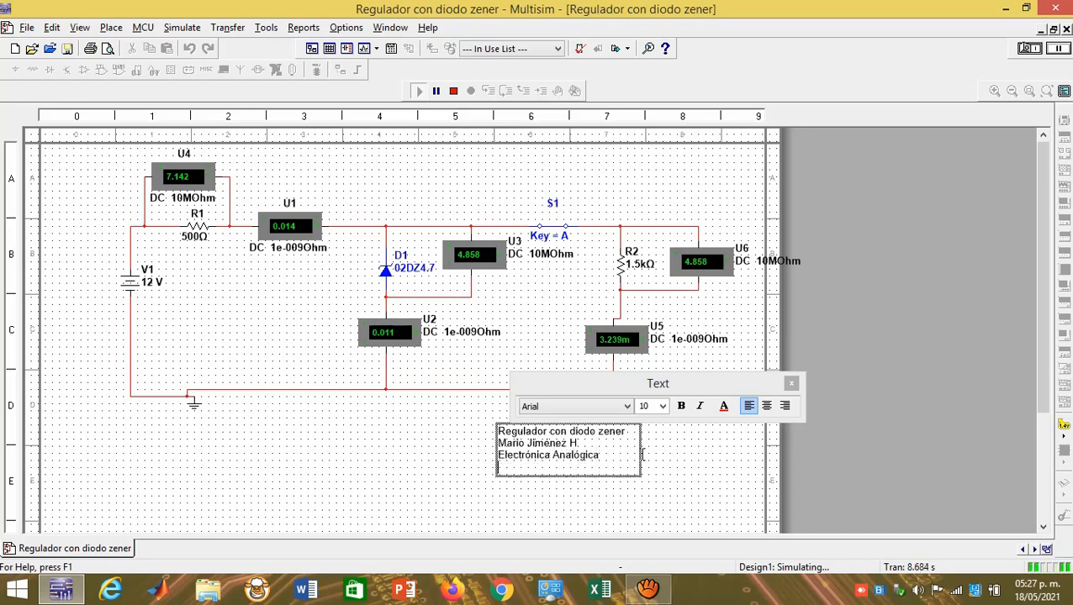
pyautogui.write('Grupo')
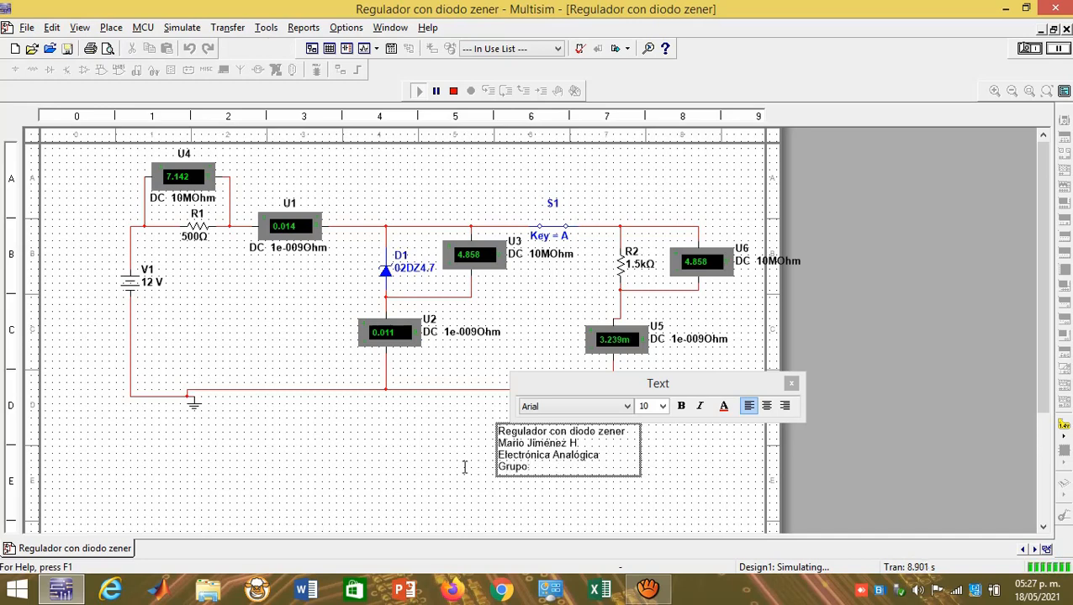
pyautogui.click(28, 27)
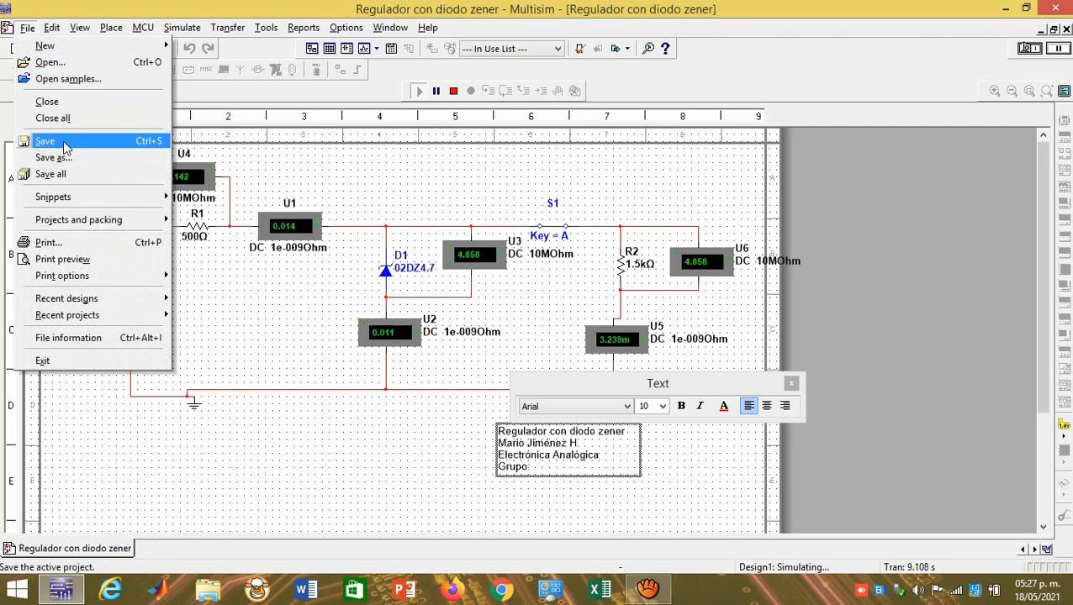
pyautogui.click(71, 140)
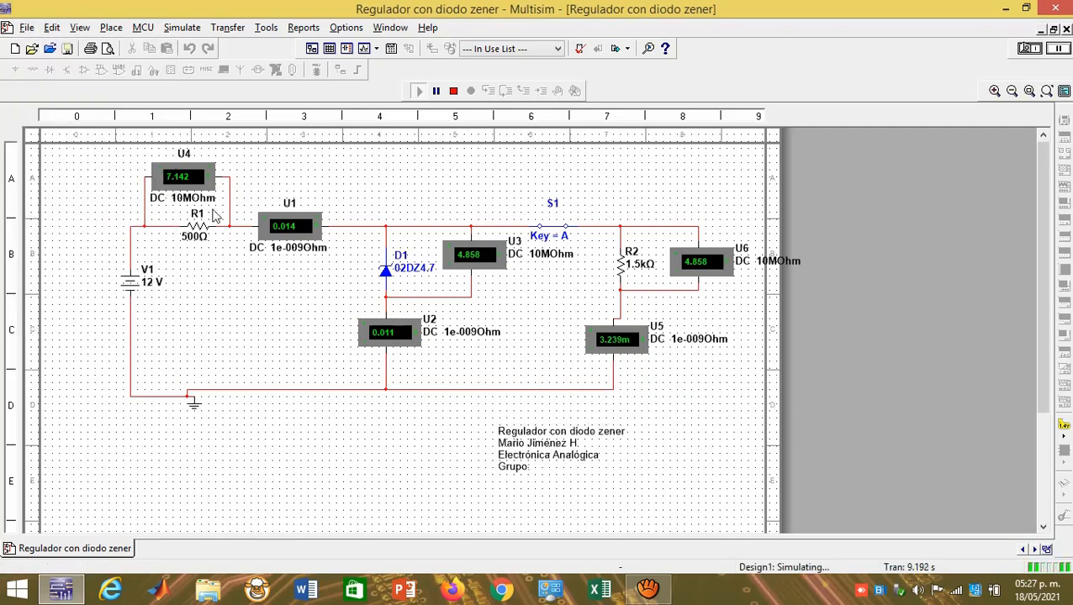